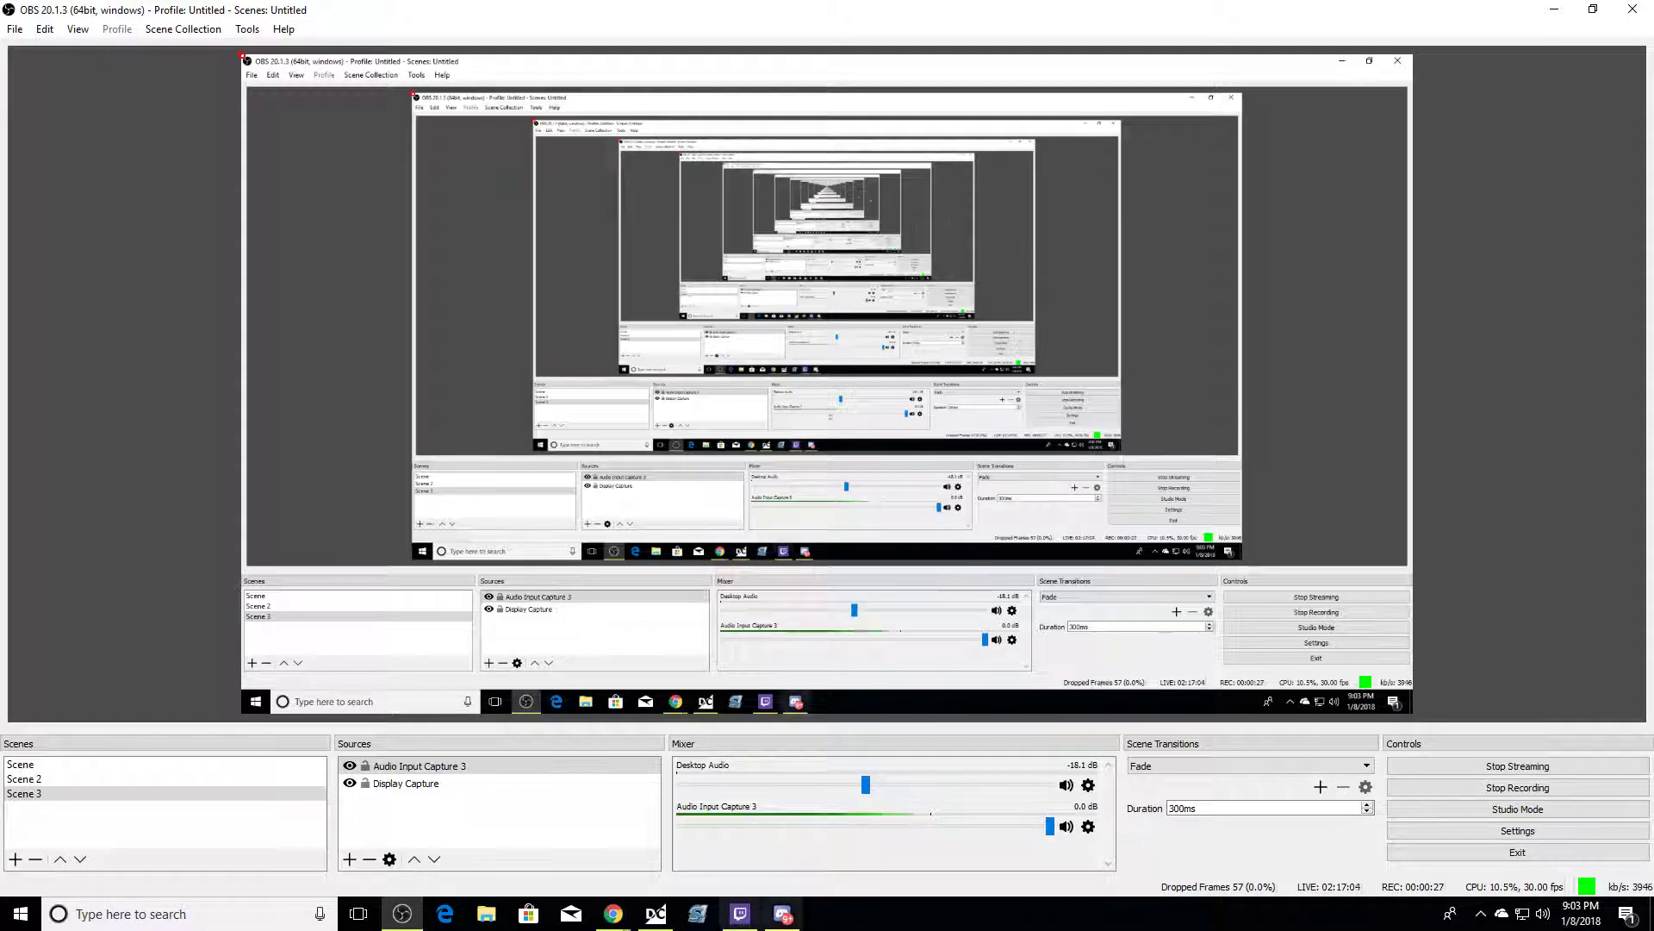
# Bring up the StreamElements dashboard in Chrome and open the Themes gallery.
pyautogui.moveTo(613, 919)
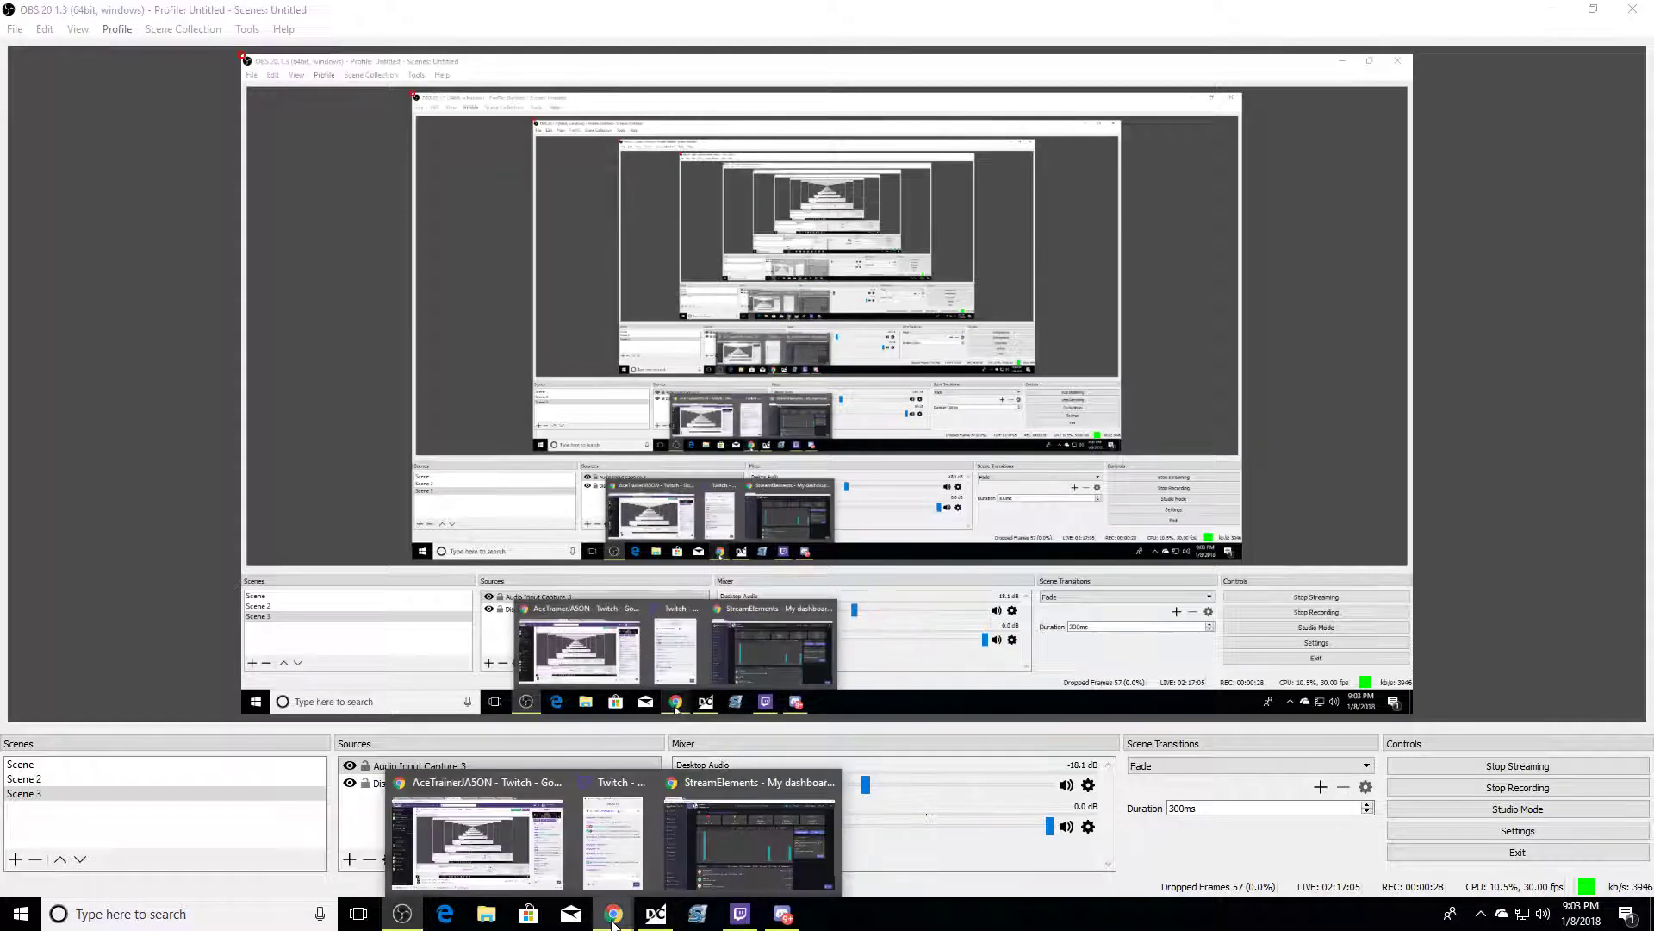
pyautogui.click(737, 844)
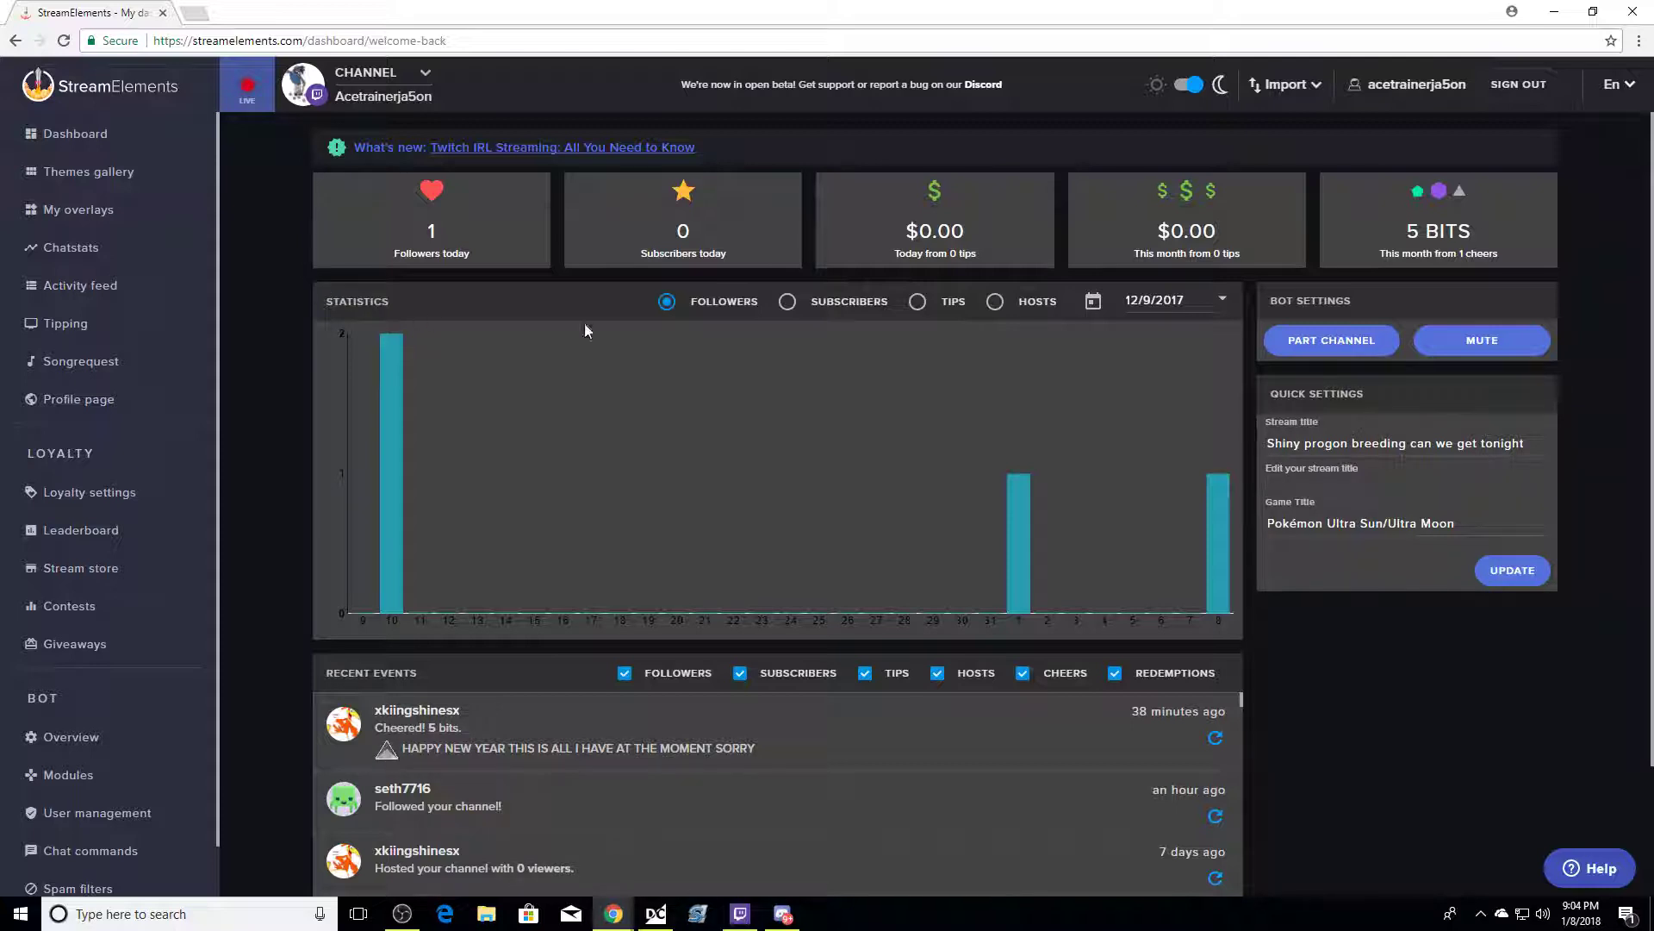
pyautogui.click(82, 211)
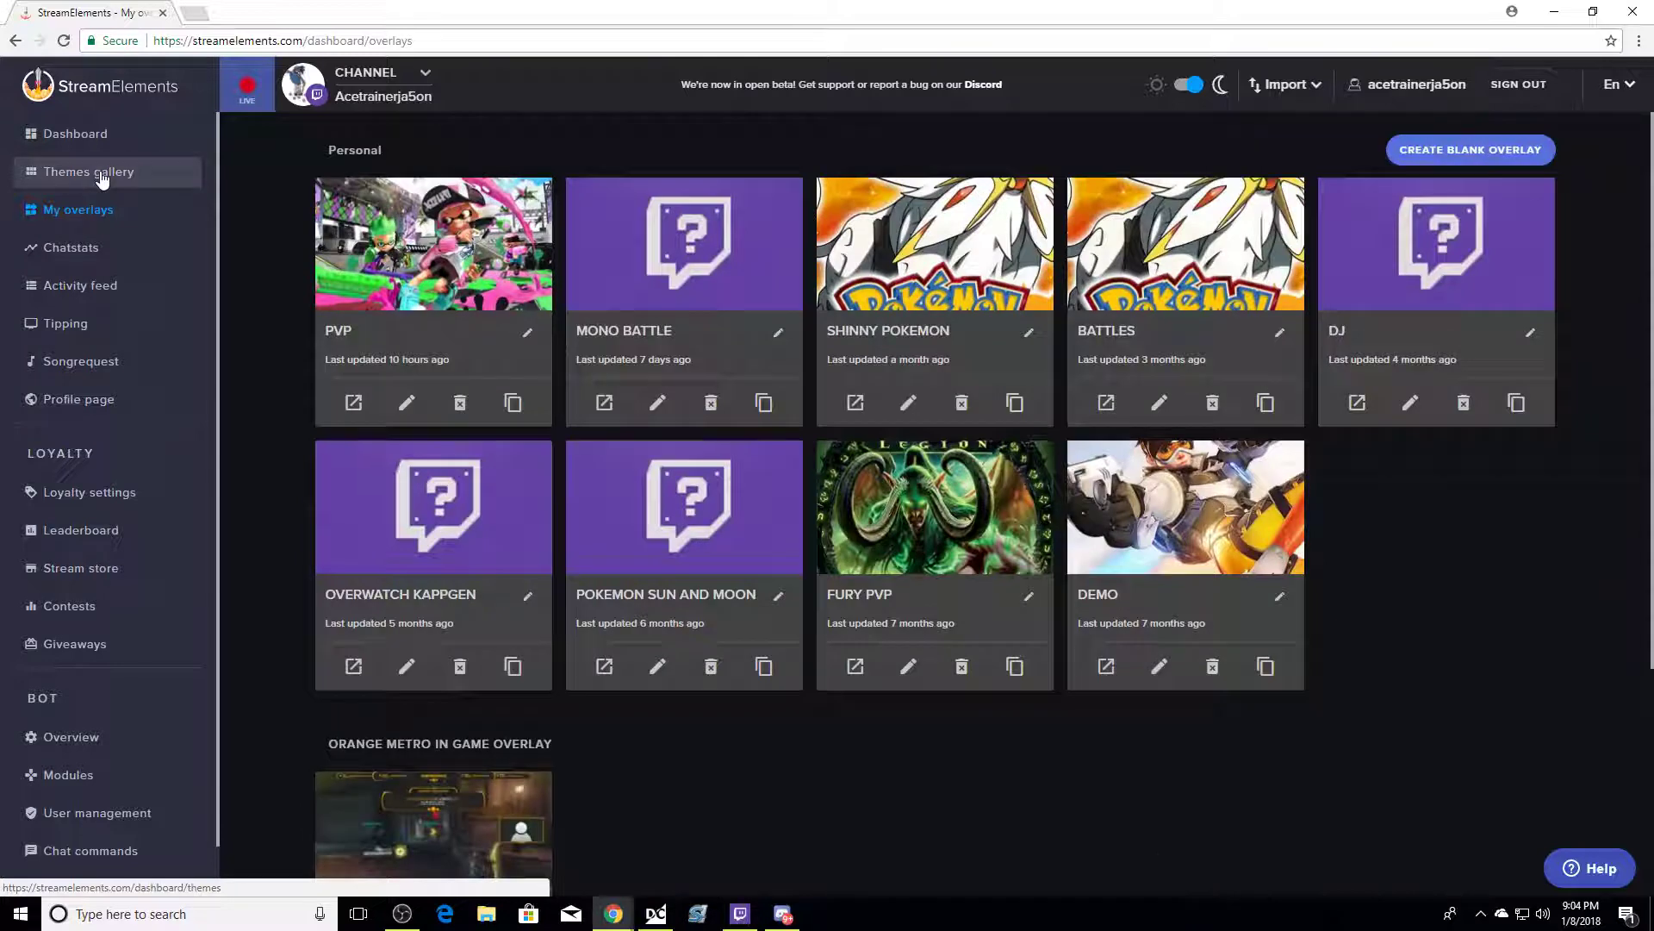
pyautogui.click(101, 175)
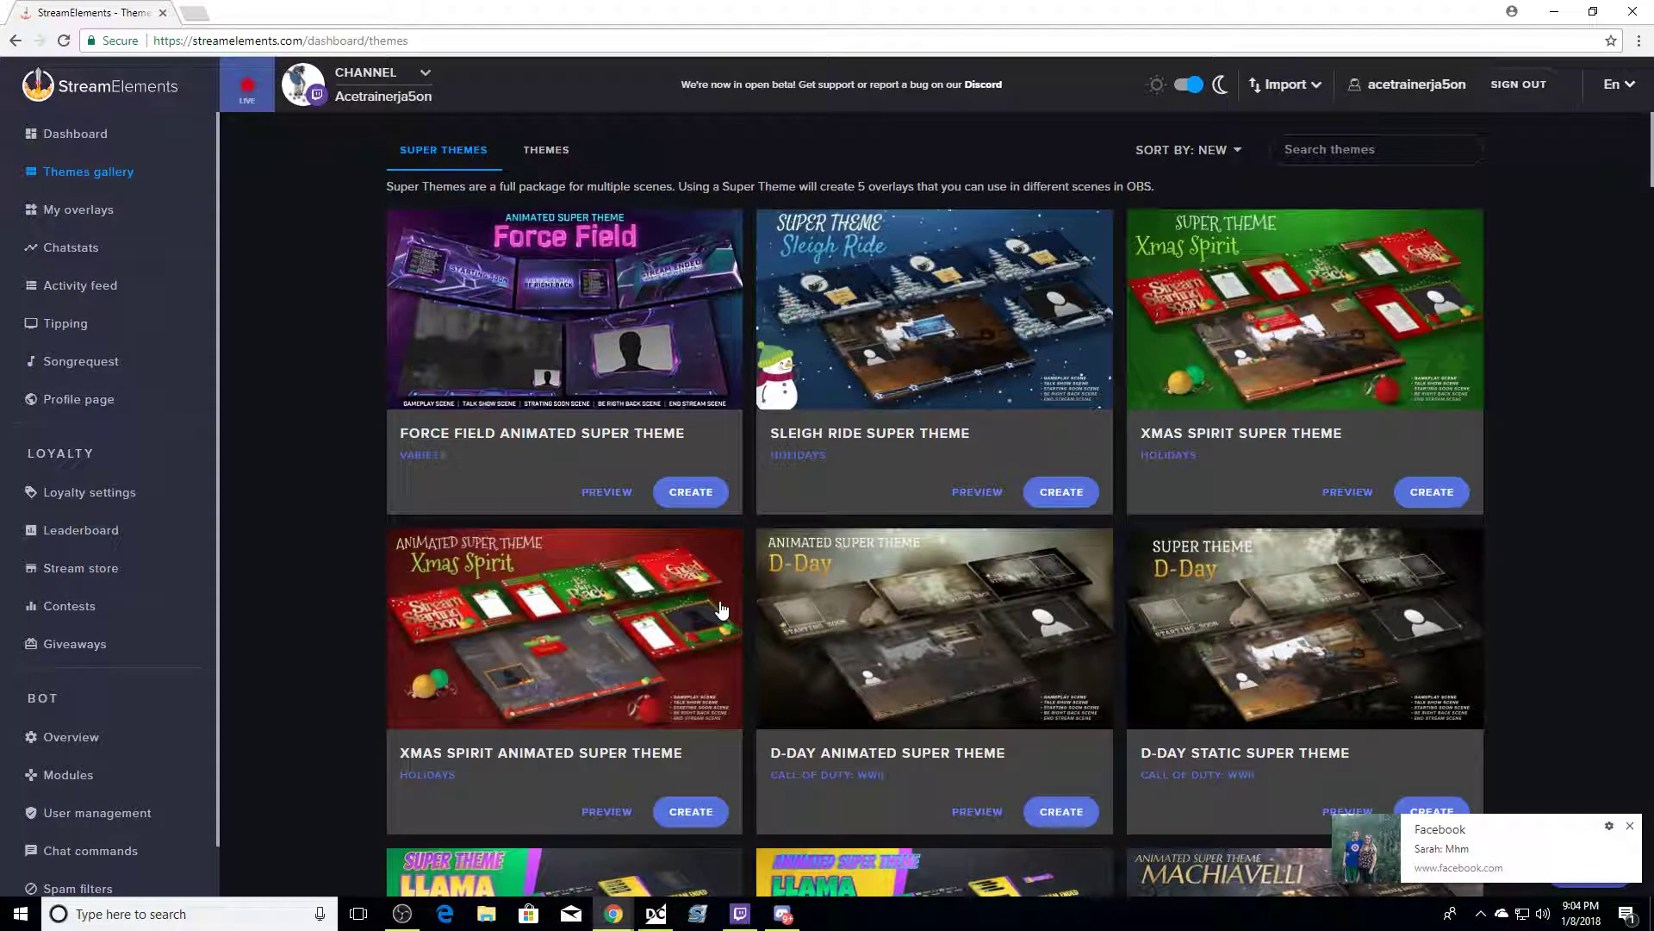
# Scroll through the super themes, then return to the My overlays list.
pyautogui.scroll(-2, 723, 614)
pyautogui.scroll(-3, 729, 628)
pyautogui.scroll(-4, 728, 625)
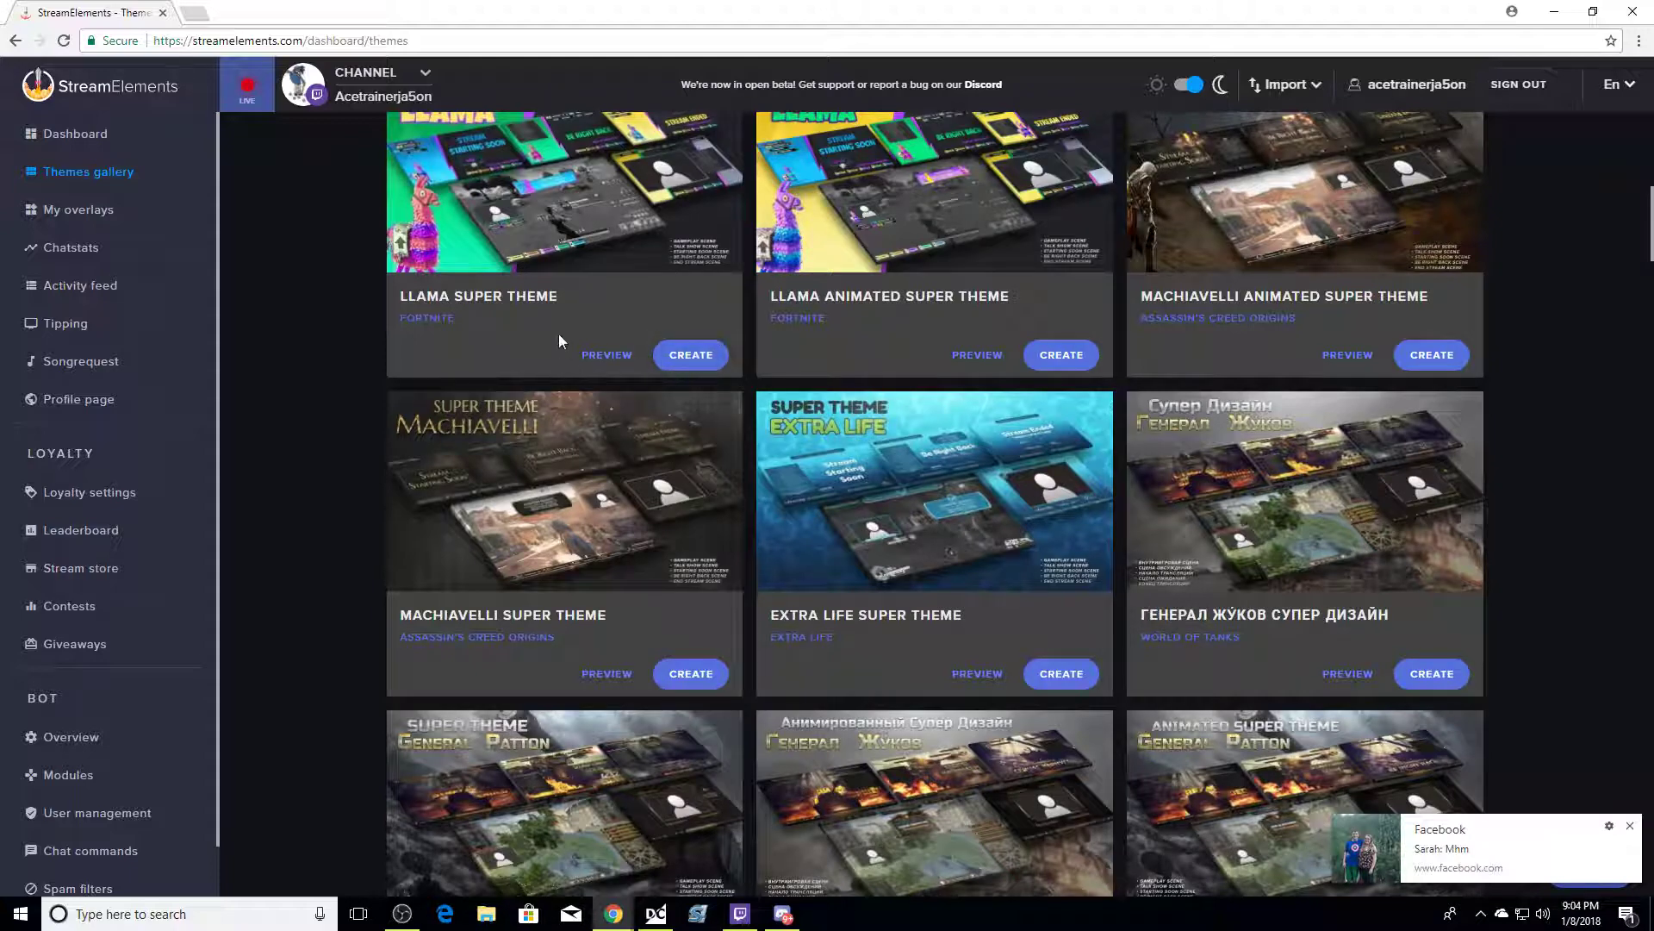
pyautogui.scroll(-4, 659, 504)
pyautogui.scroll(13, 565, 625)
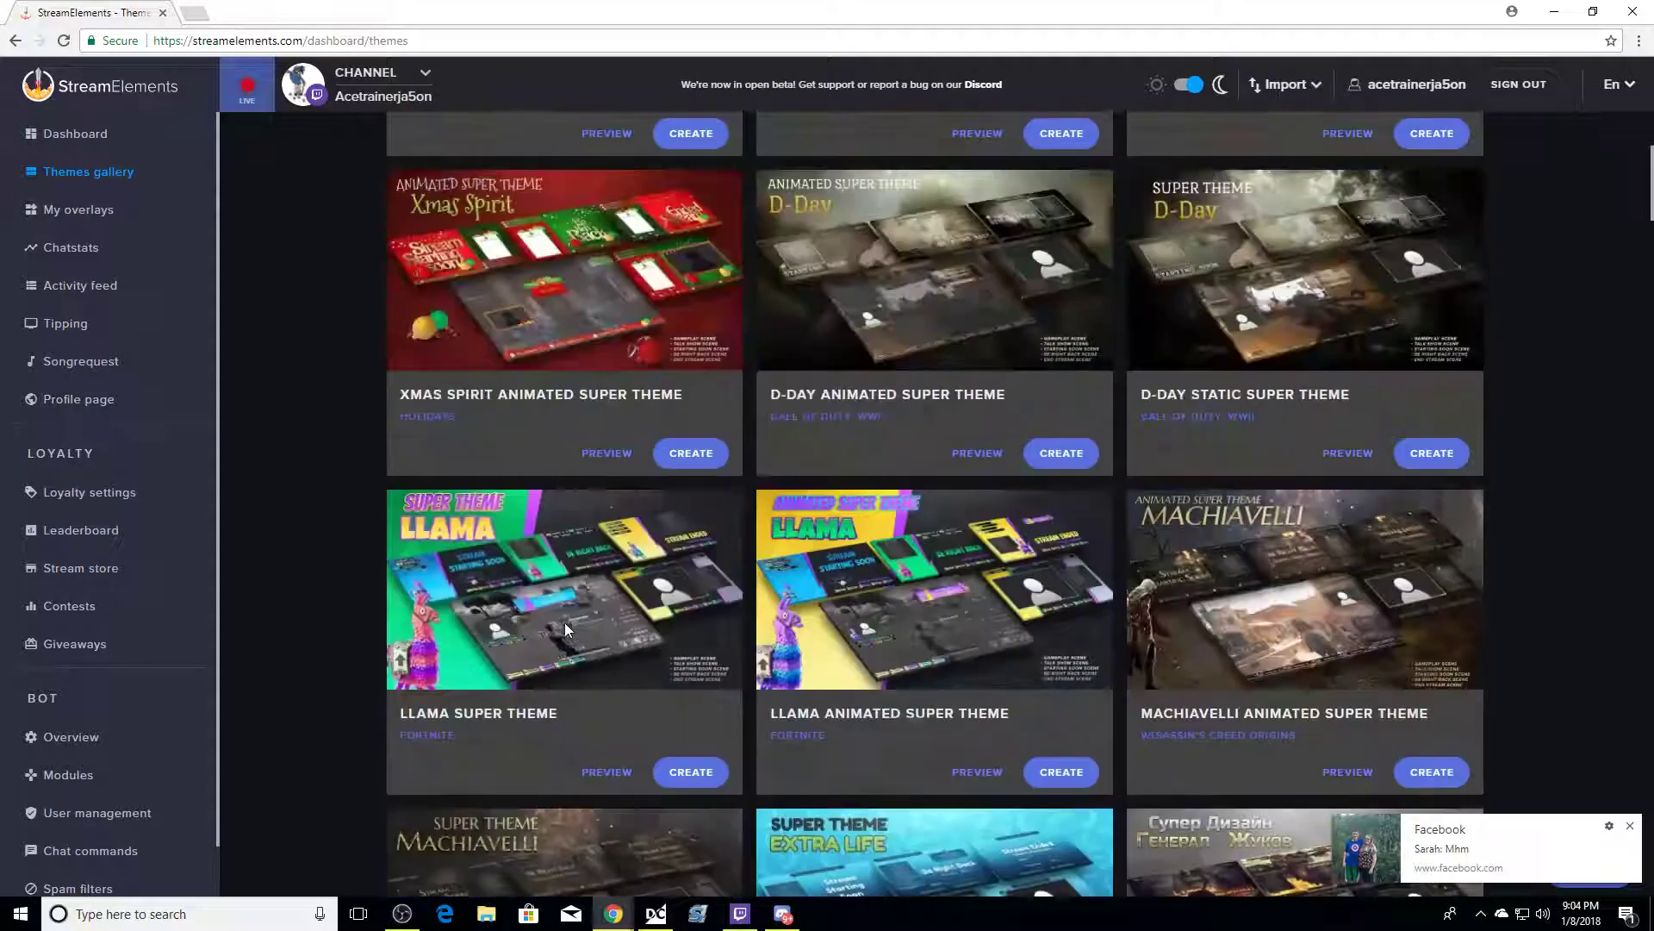
pyautogui.click(85, 207)
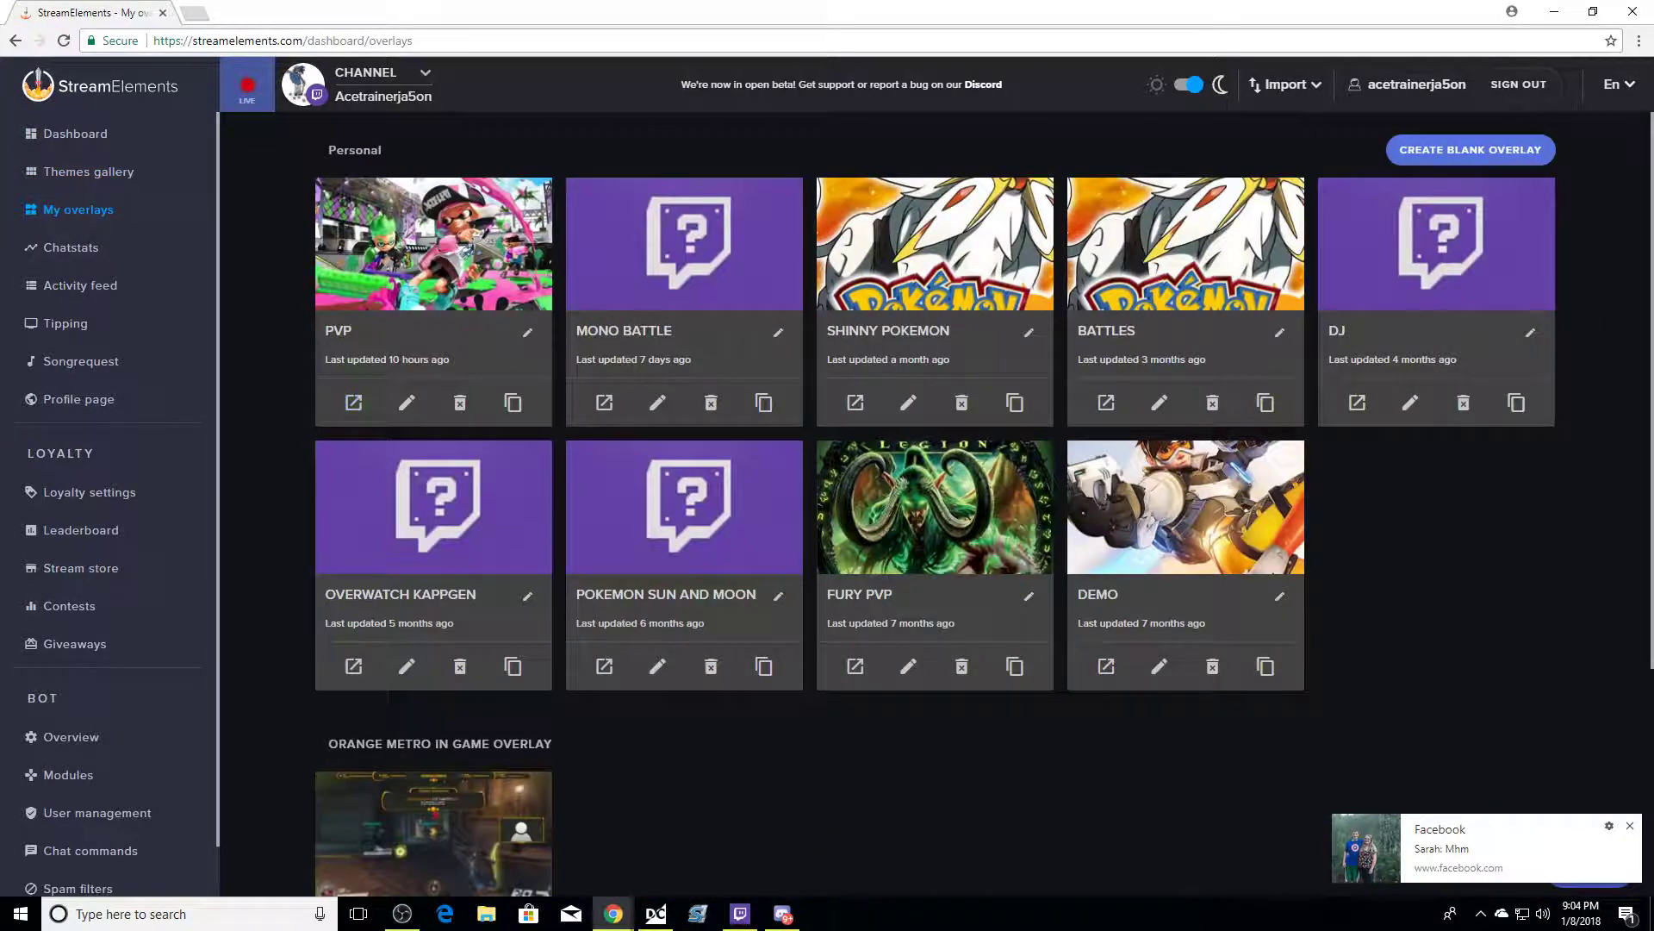
# Create a blank overlay for game 'test set up' named 'pokemon ultra sun and moon'.
pyautogui.click(1435, 147)
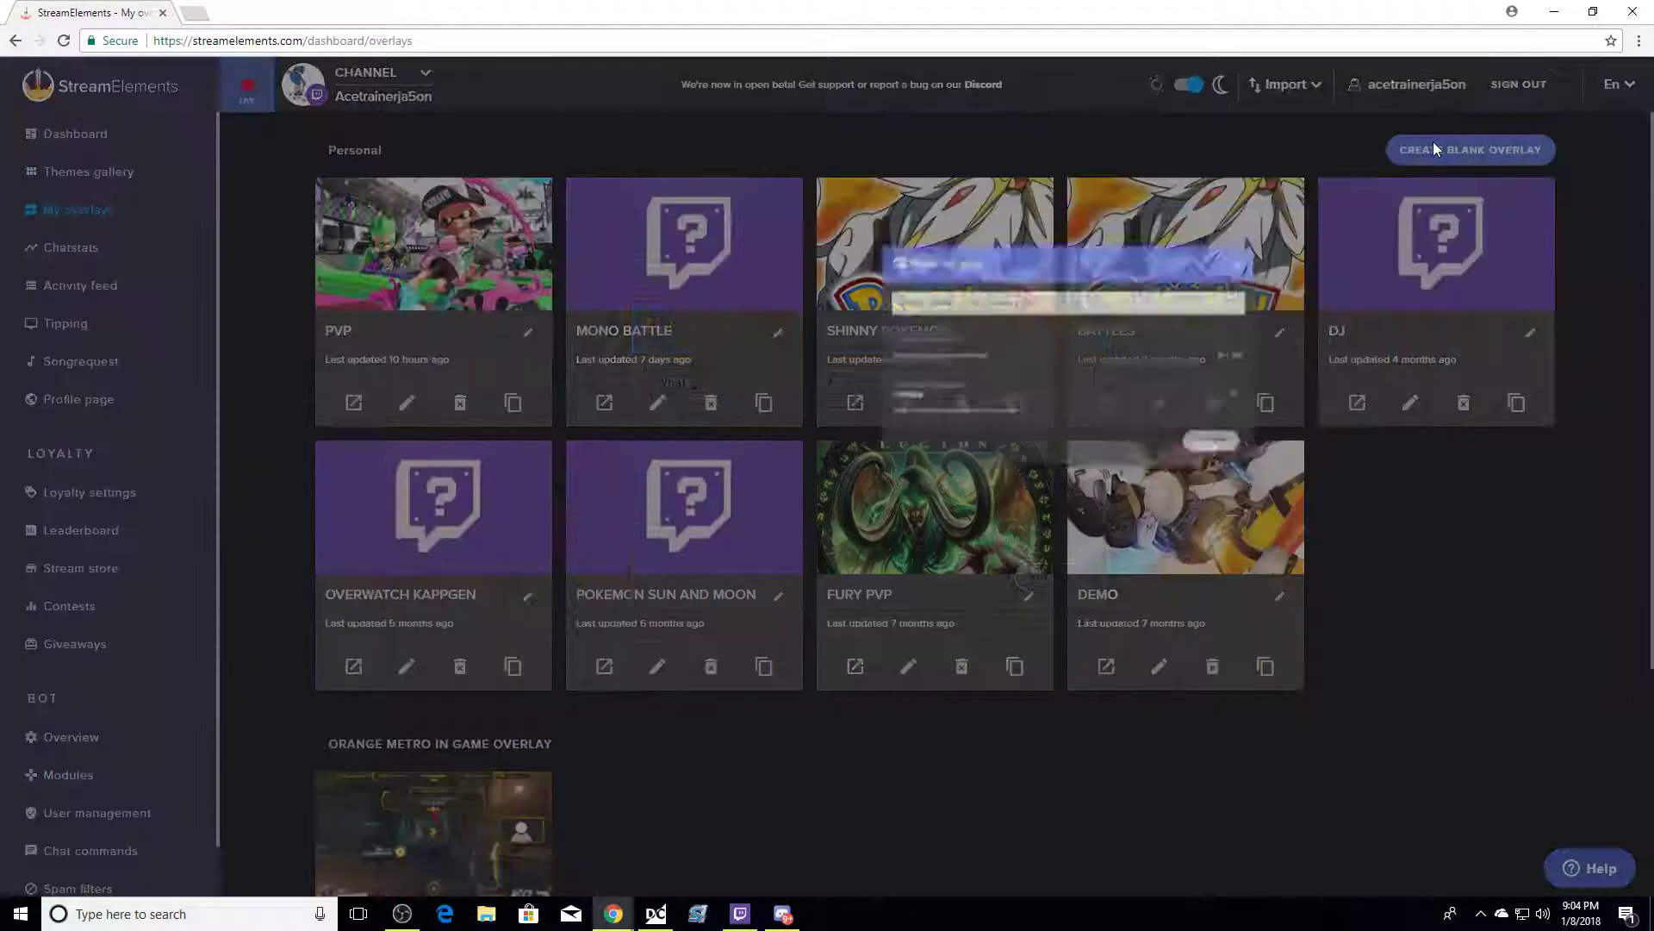
pyautogui.click(764, 409)
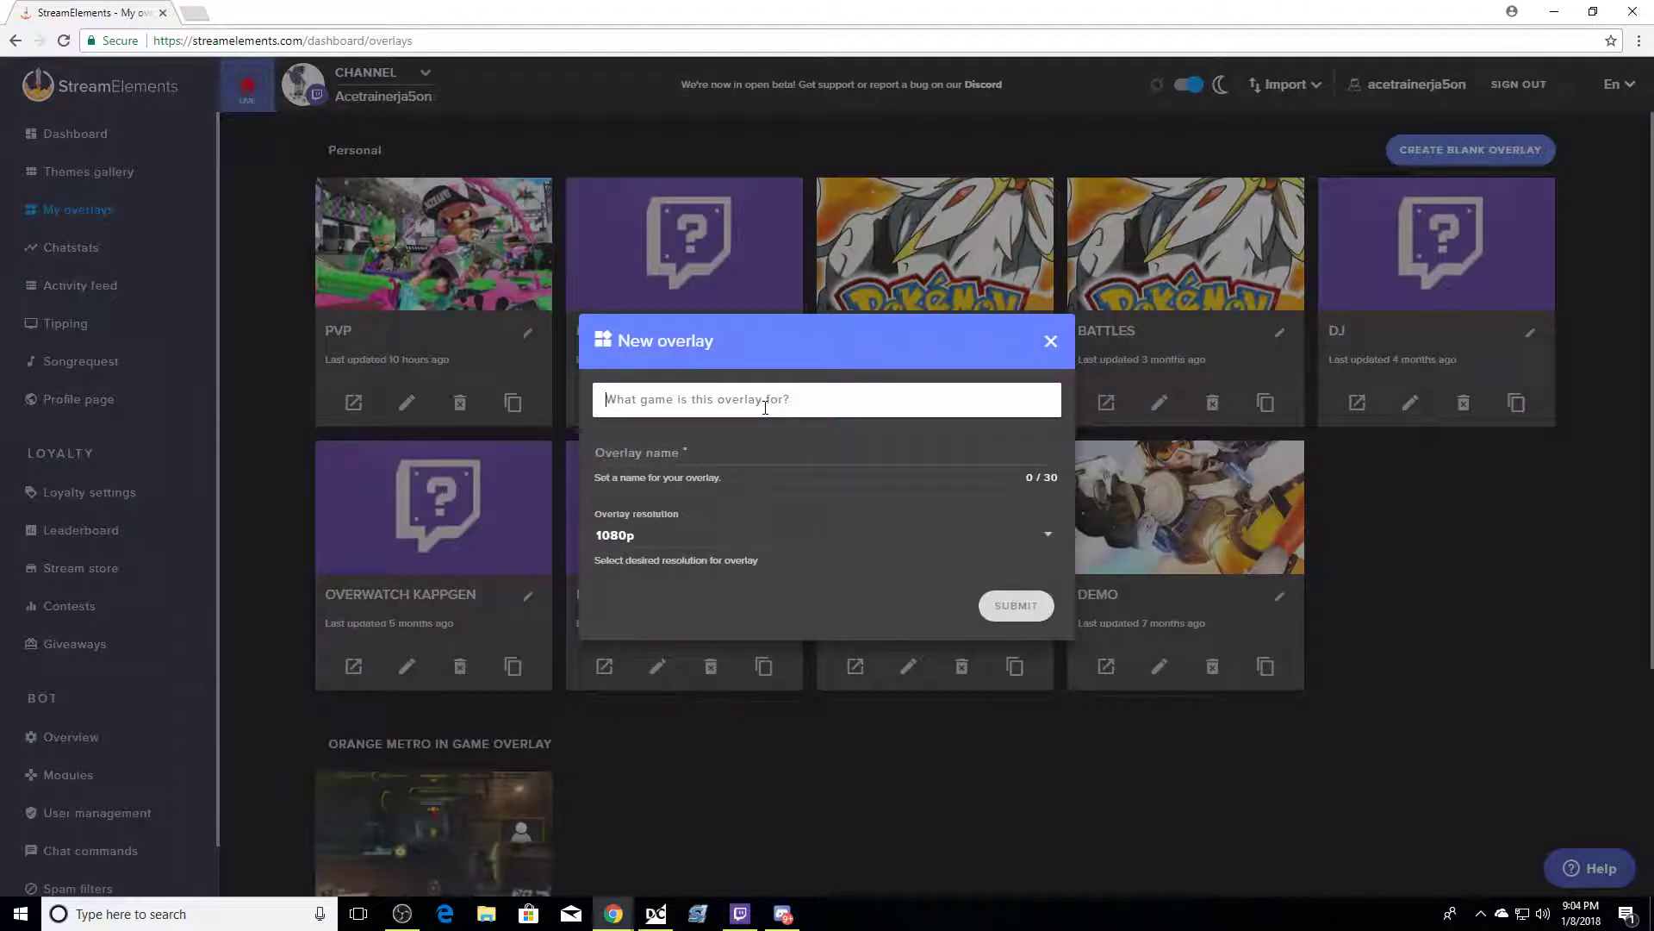
pyautogui.write('test set up')
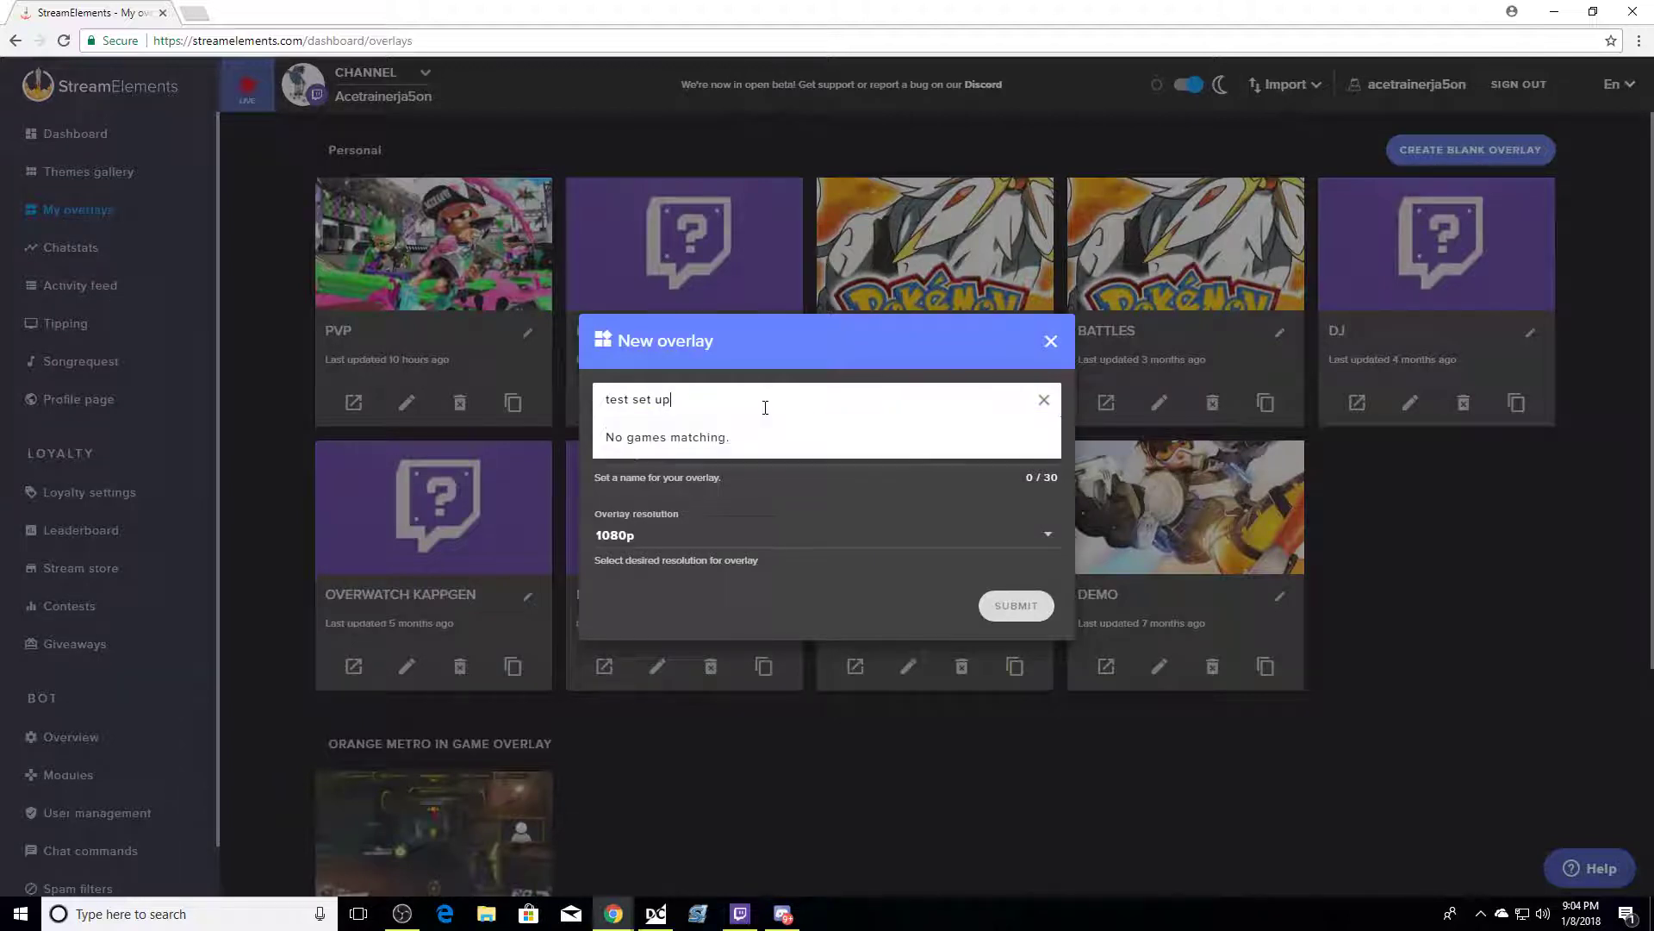
pyautogui.press('Tab')
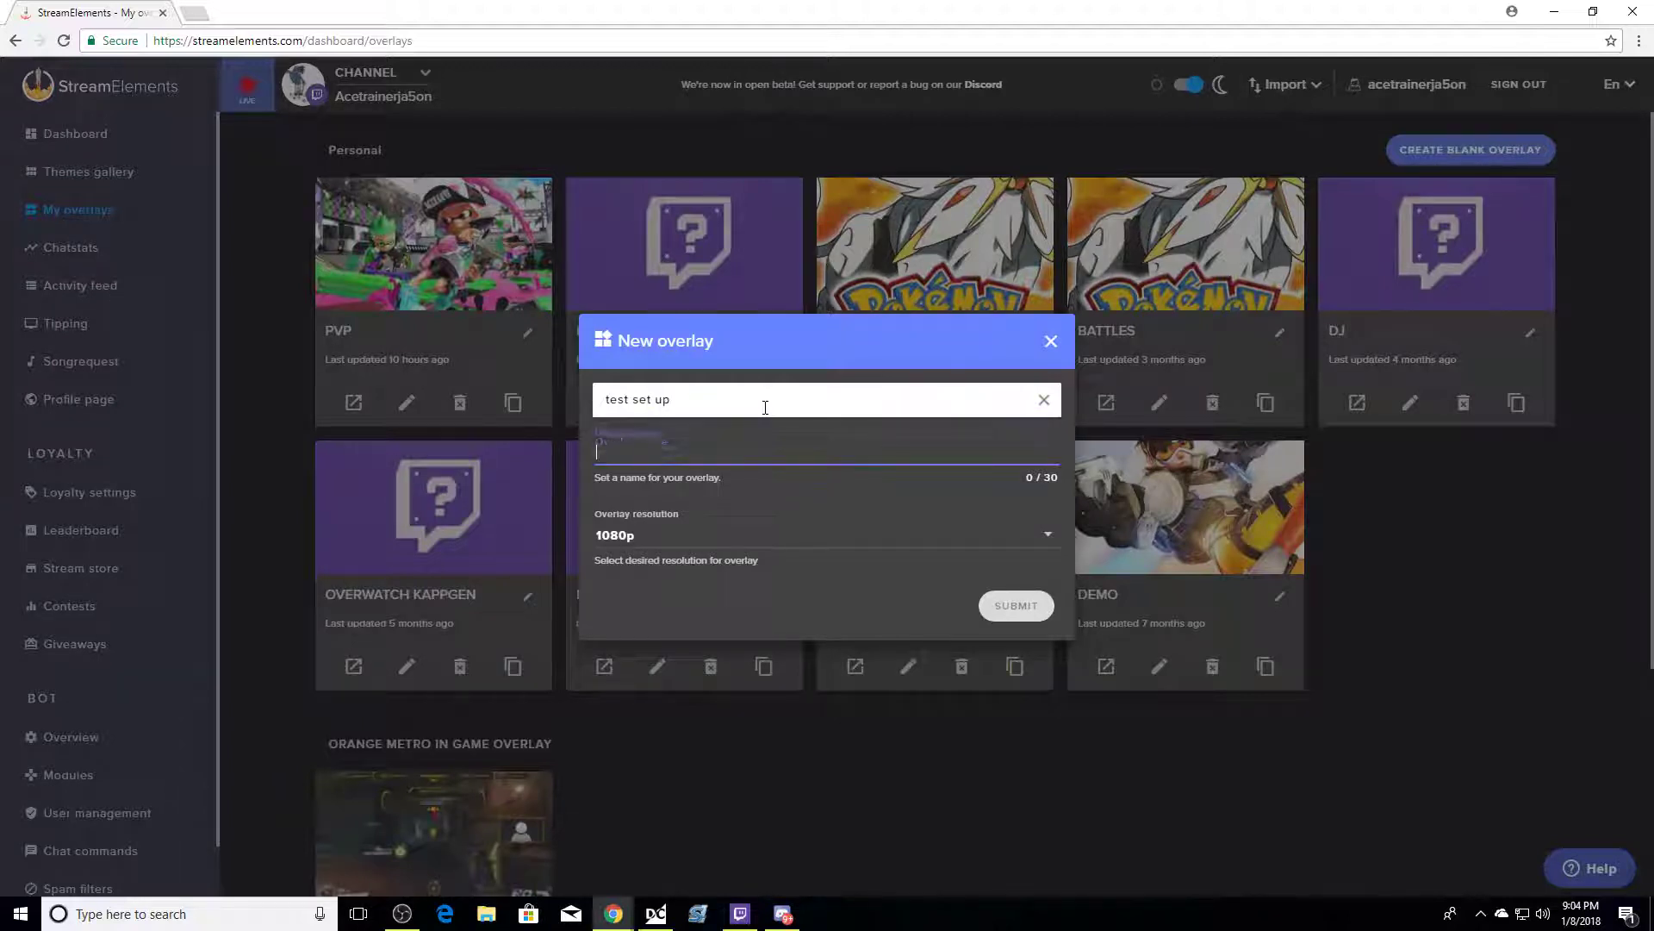
pyautogui.write('pokemon')
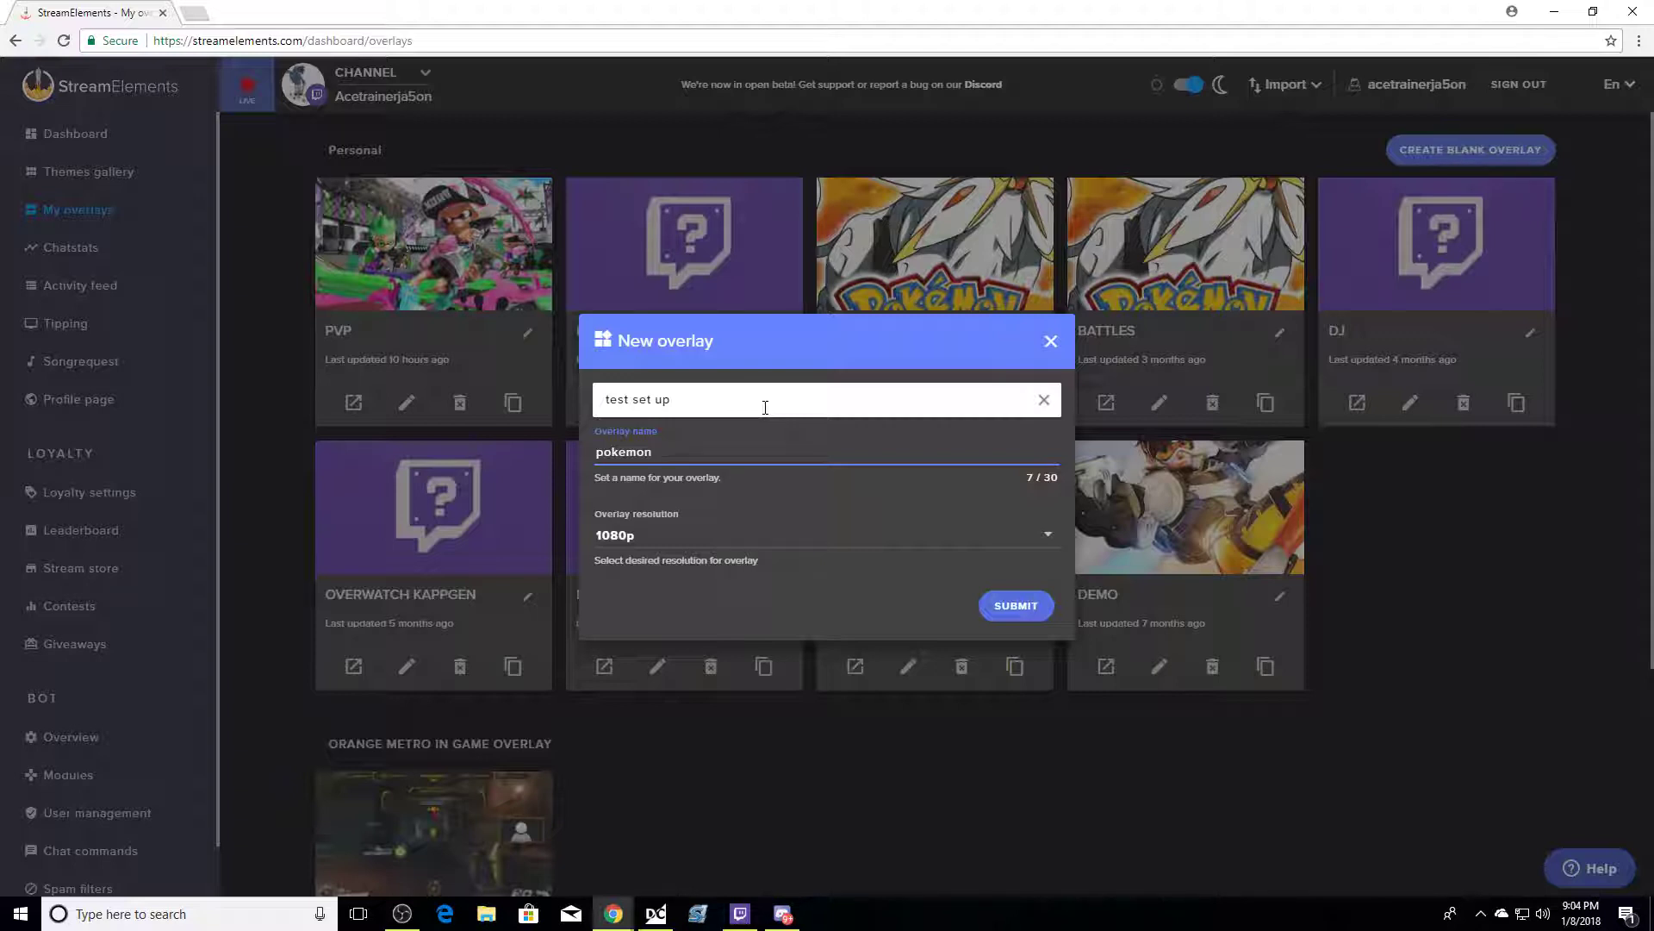
pyautogui.write('ultra sun and moon')
pyautogui.press('Return')
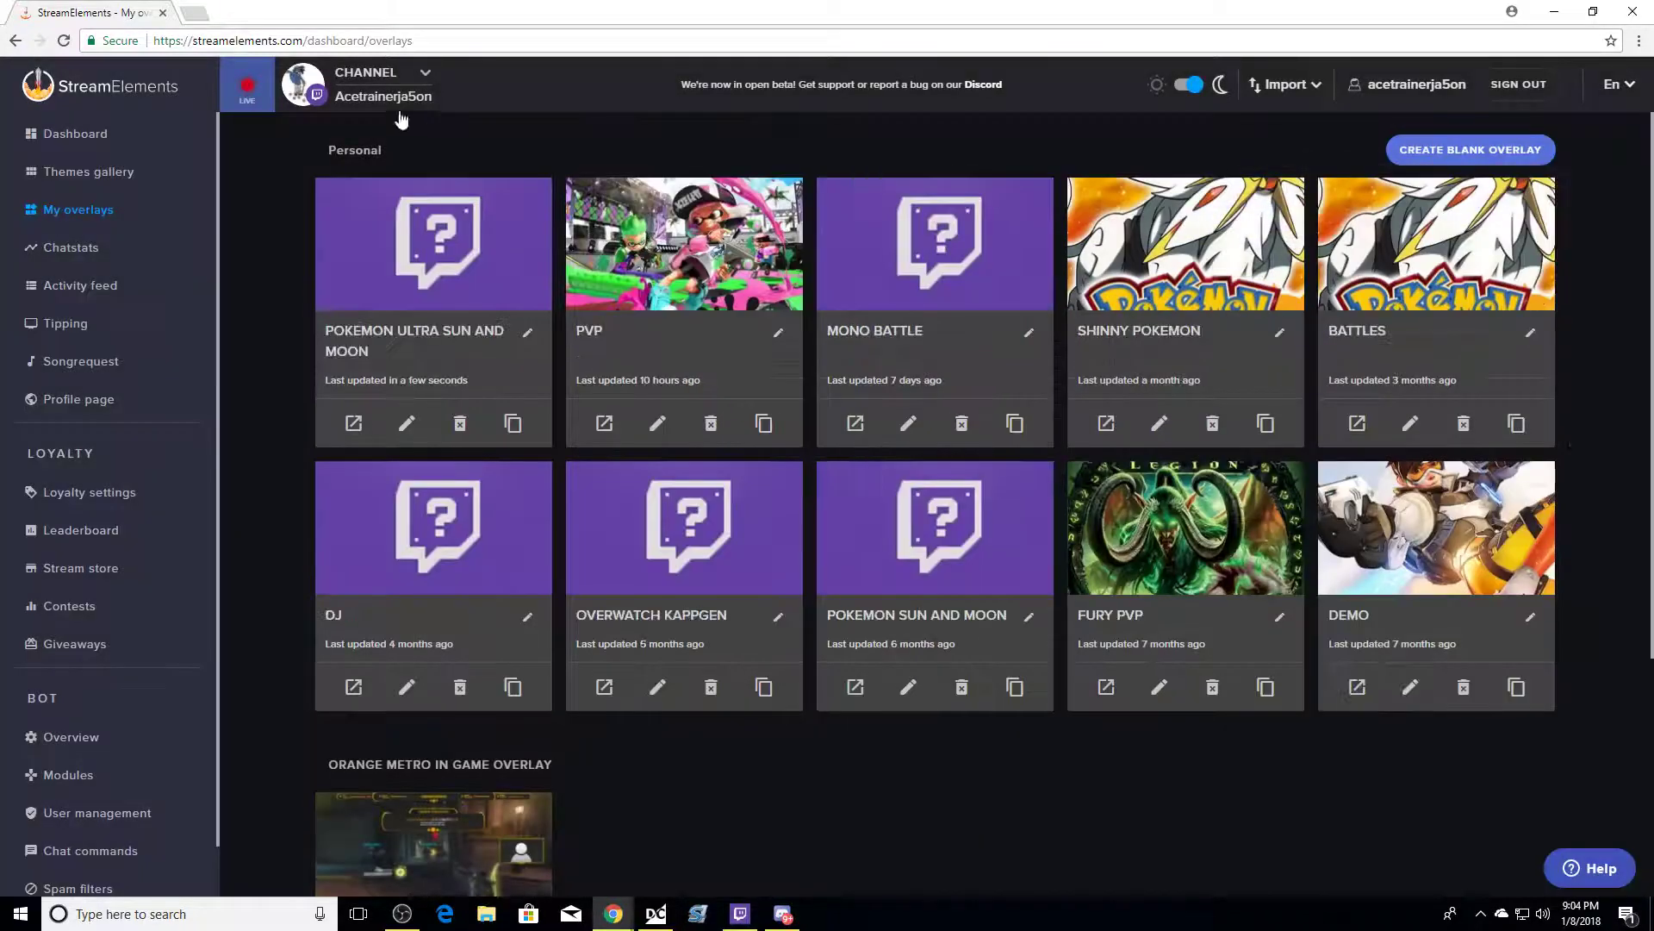
# Save the edited stream title on the Dashboard, then open the new overlay in the editor.
pyautogui.click(108, 133)
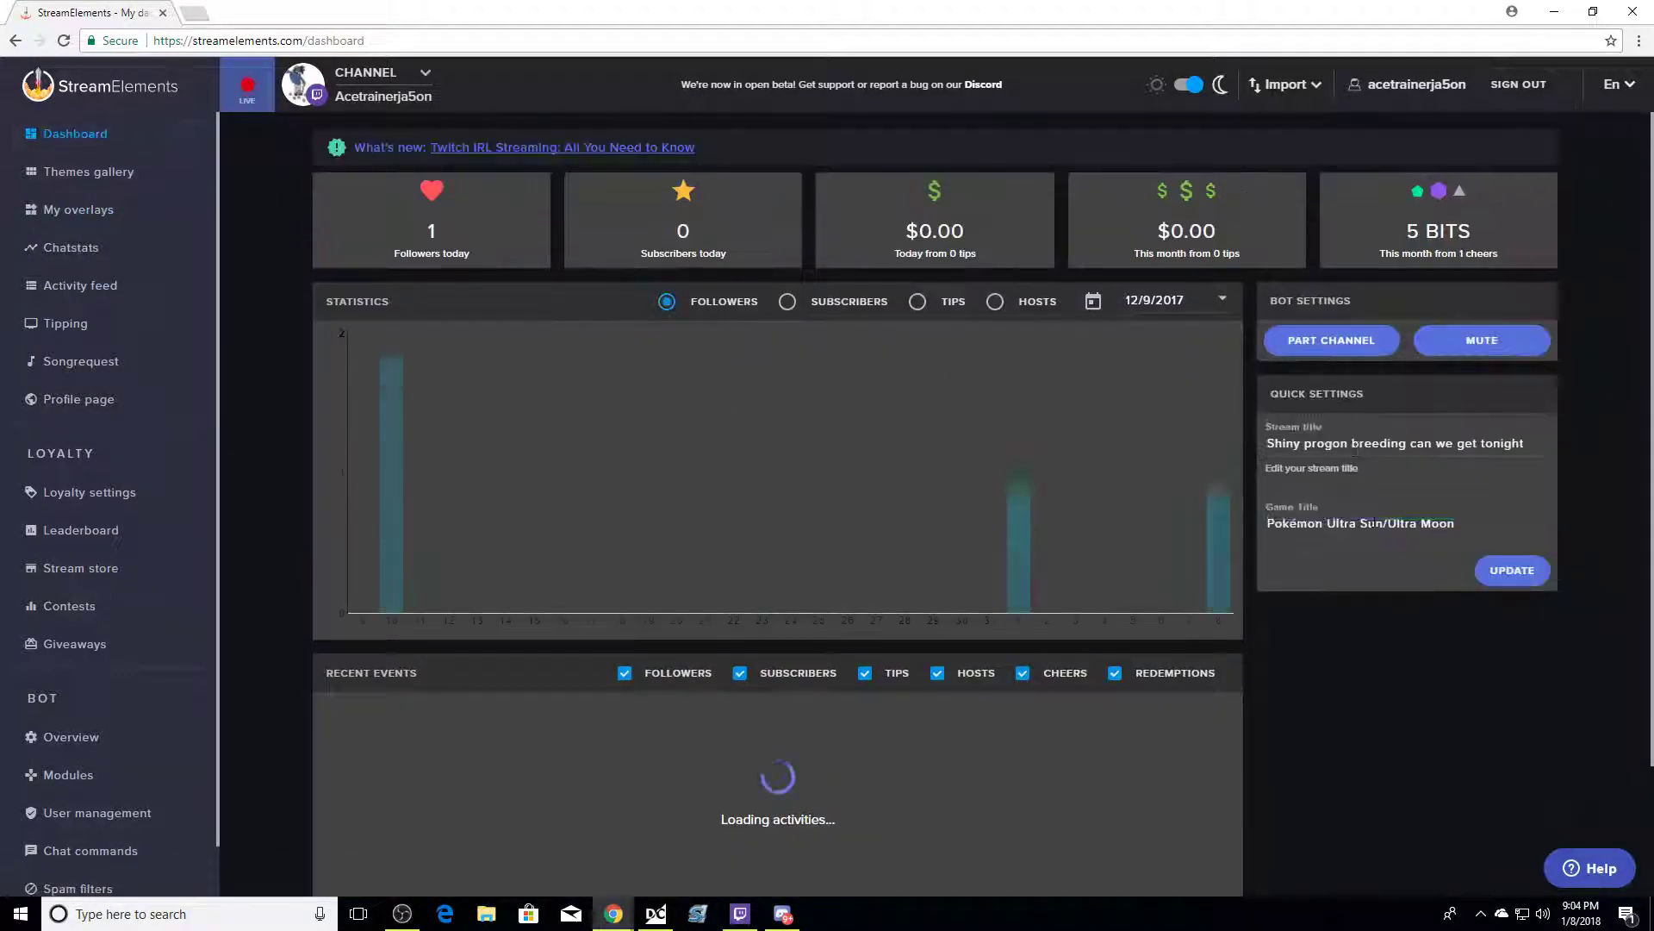
pyautogui.click(1329, 441)
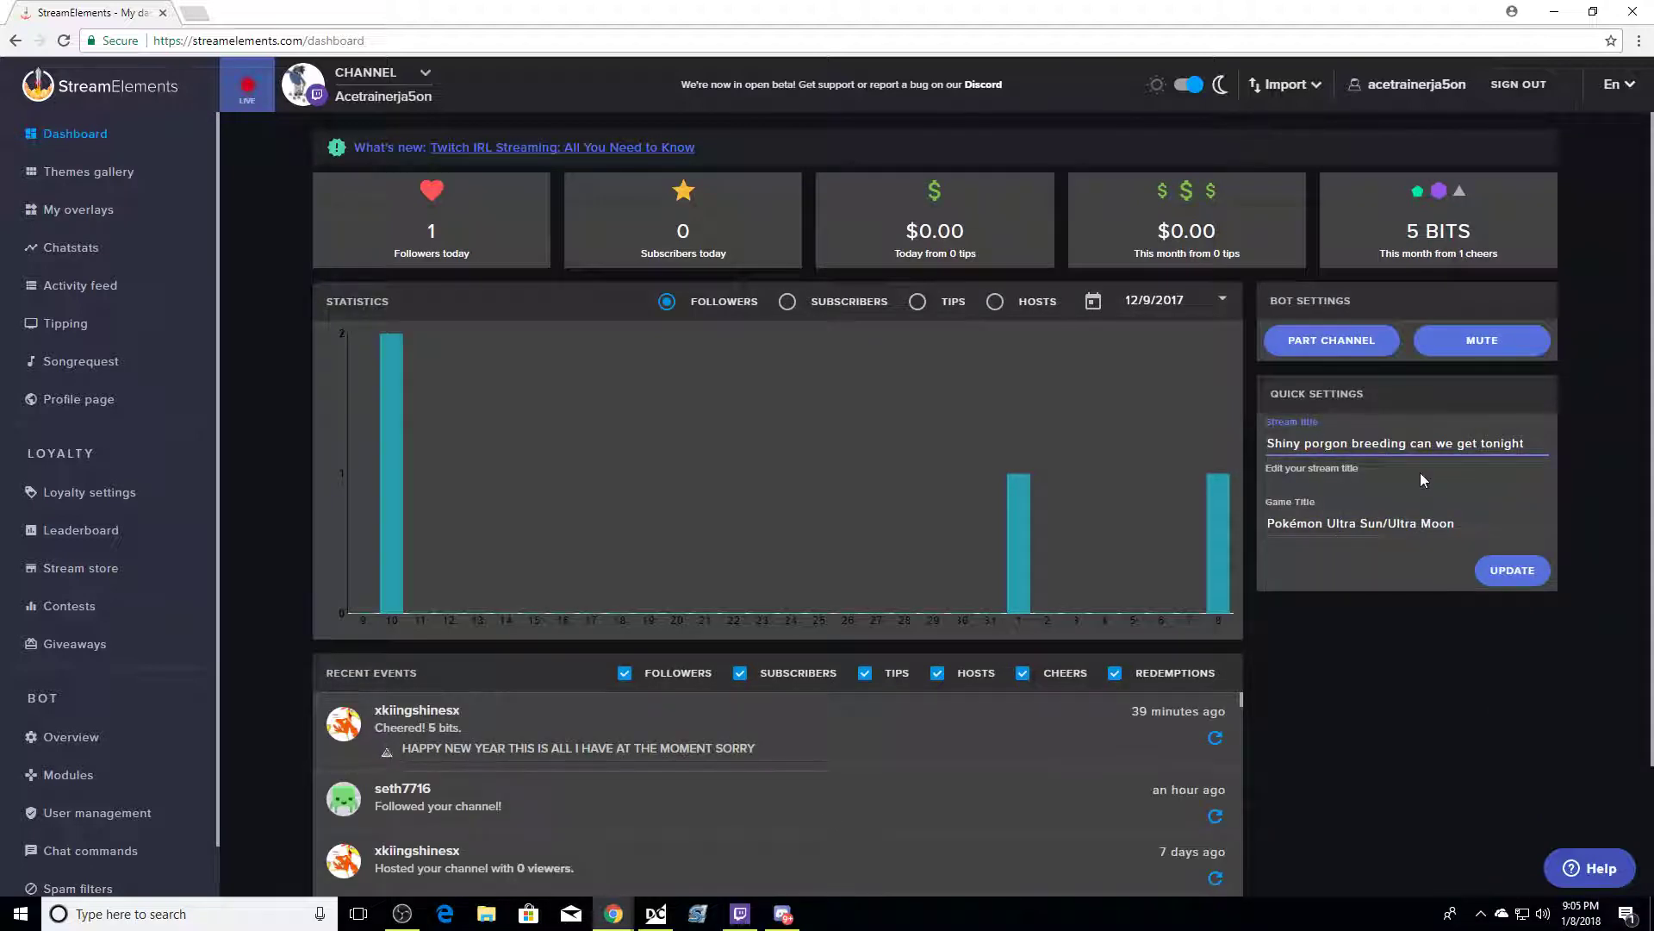
pyautogui.click(1519, 568)
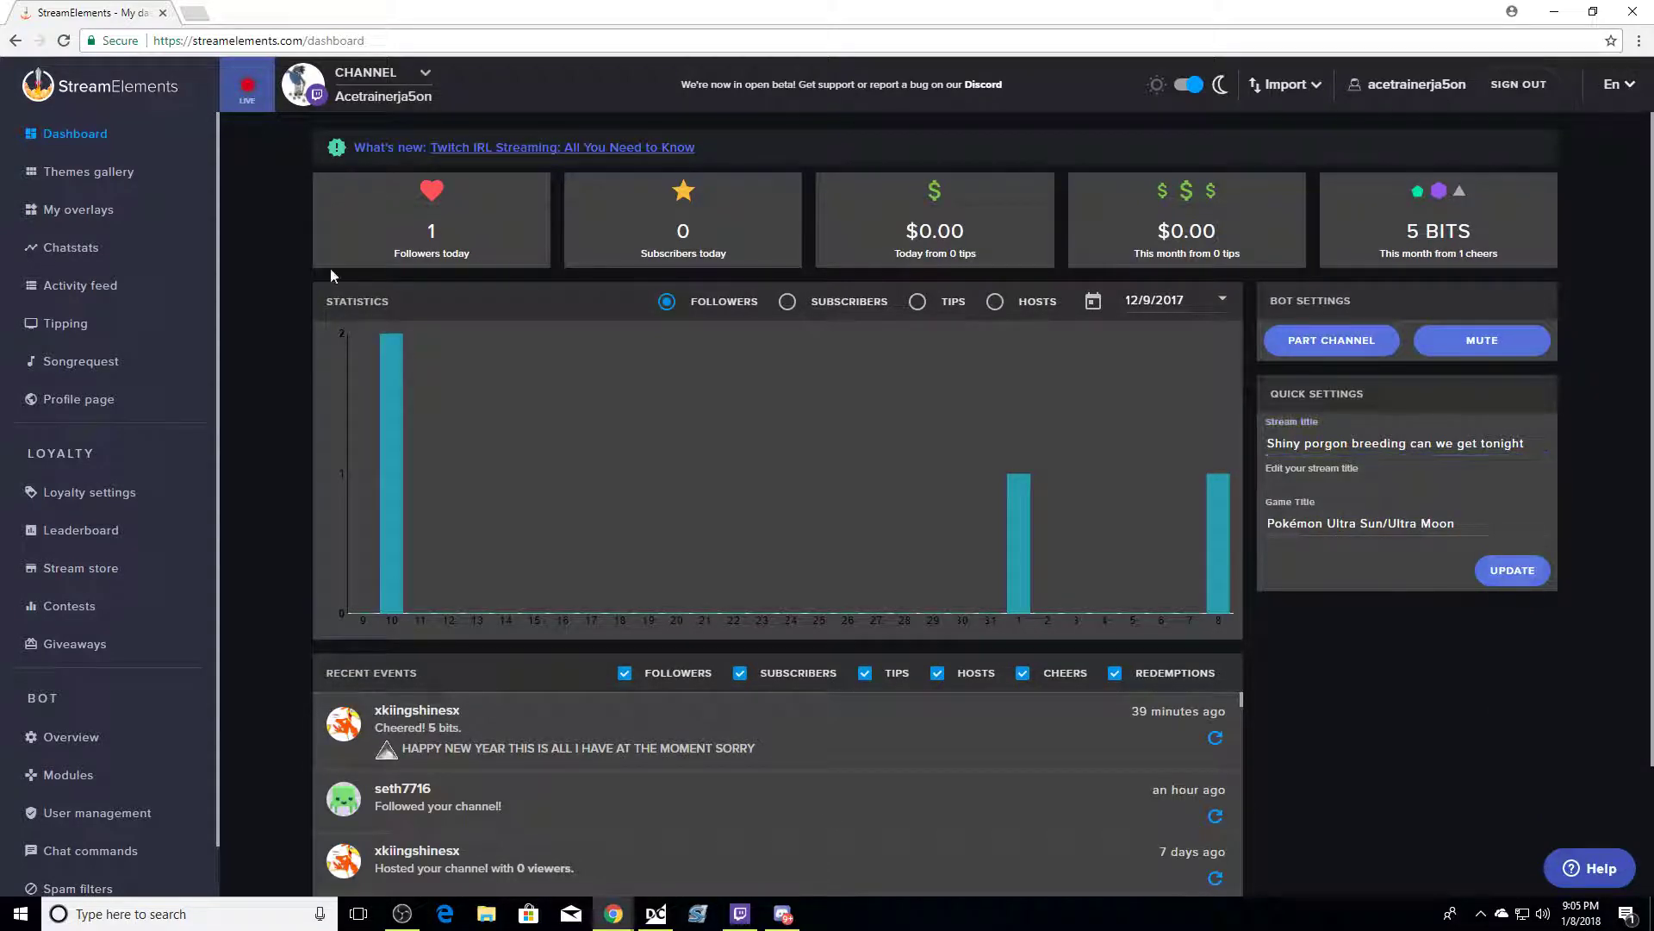
pyautogui.click(122, 209)
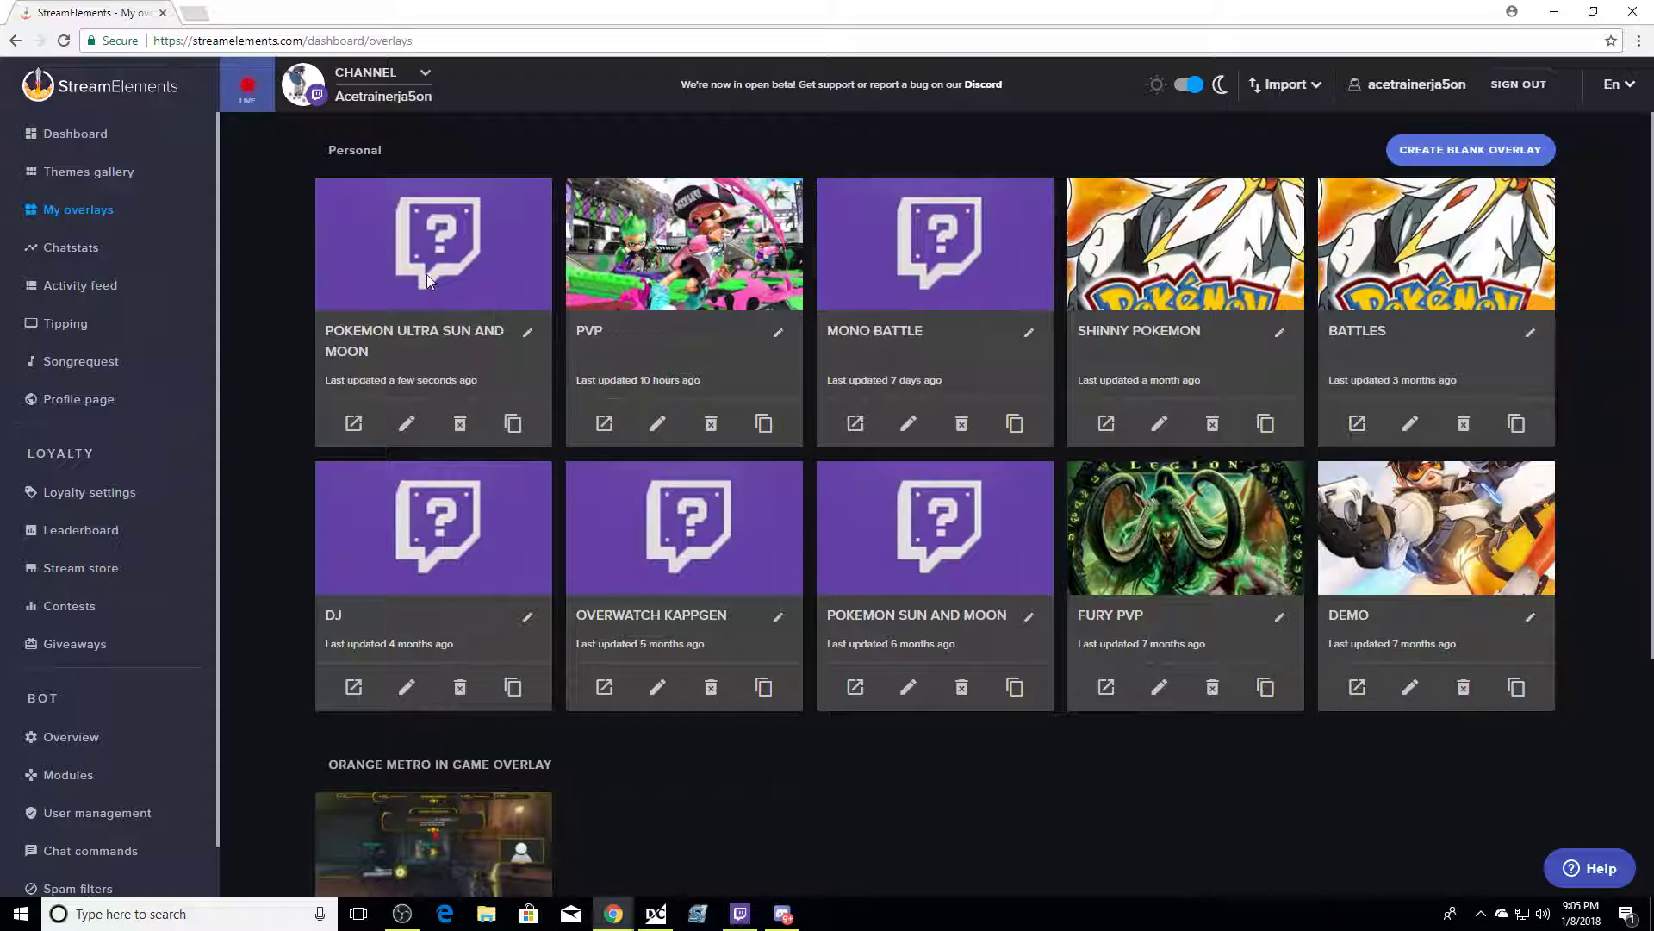
pyautogui.click(405, 426)
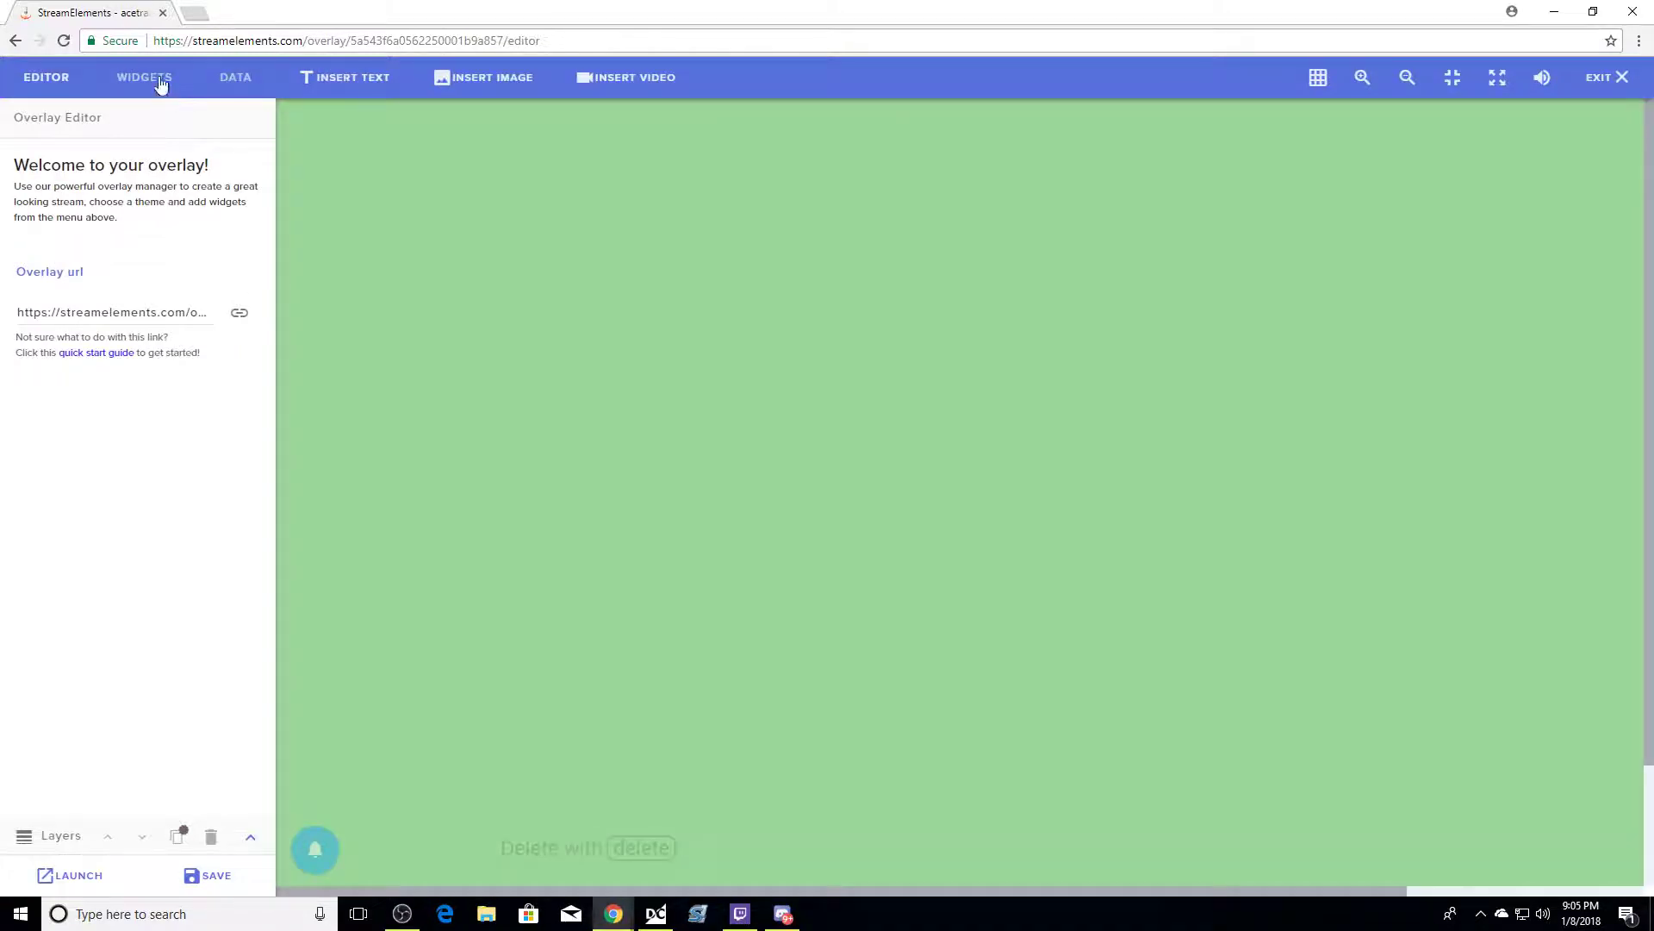
# Peek at the widget list and adjust the canvas zoom level.
pyautogui.click(161, 81)
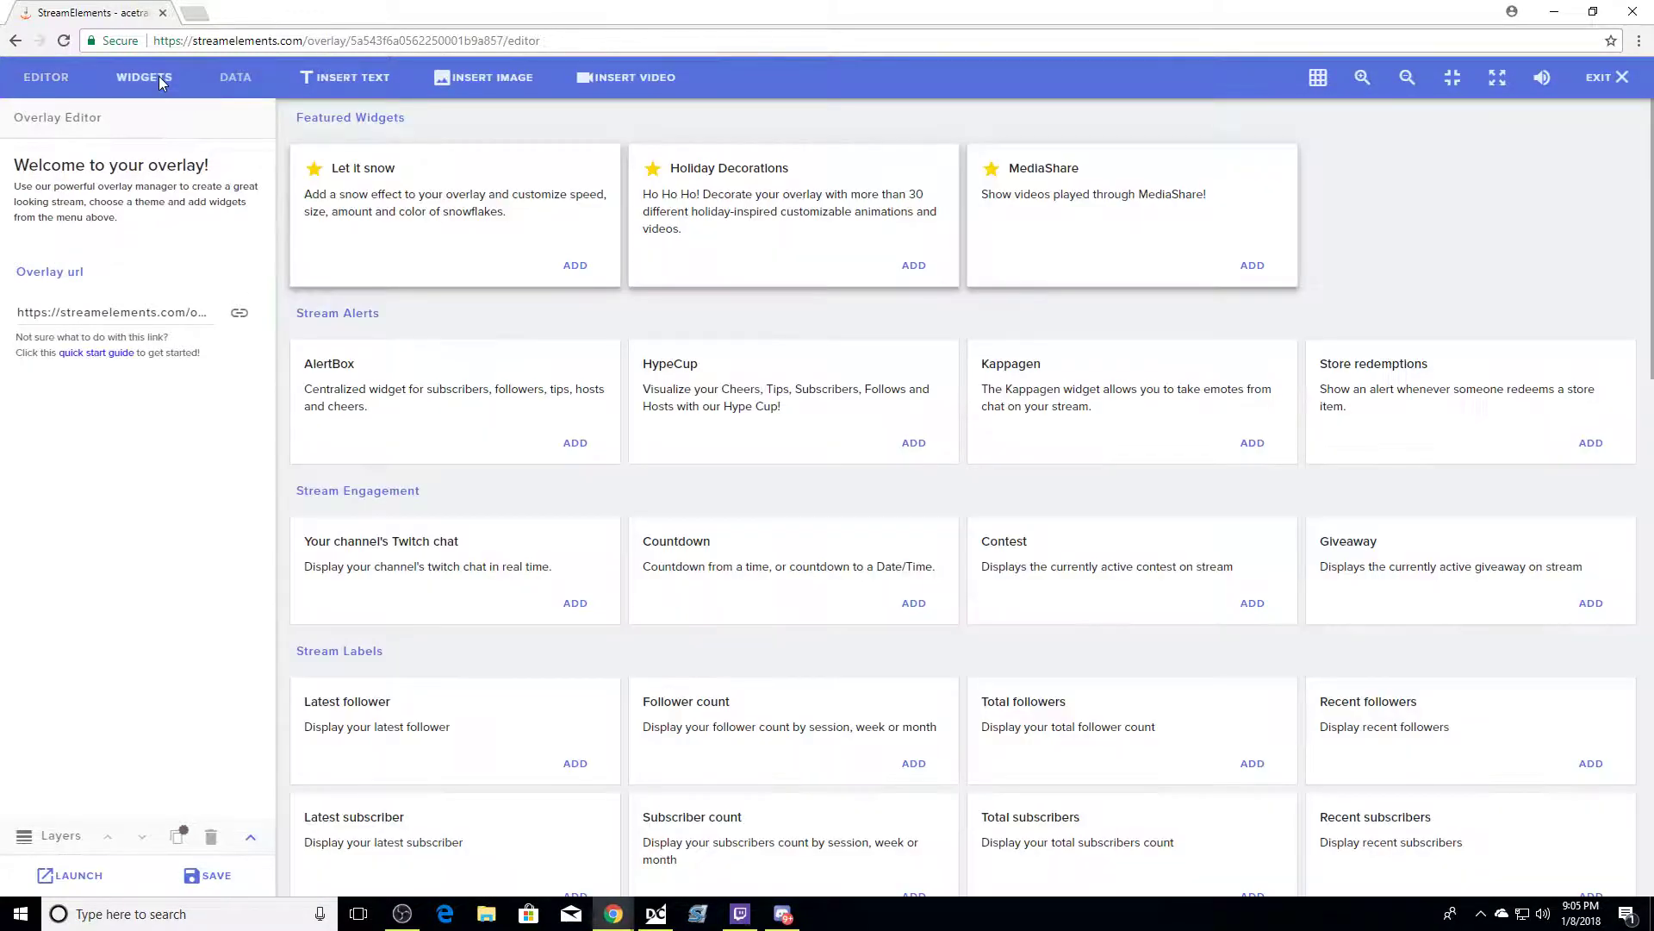
pyautogui.click(158, 82)
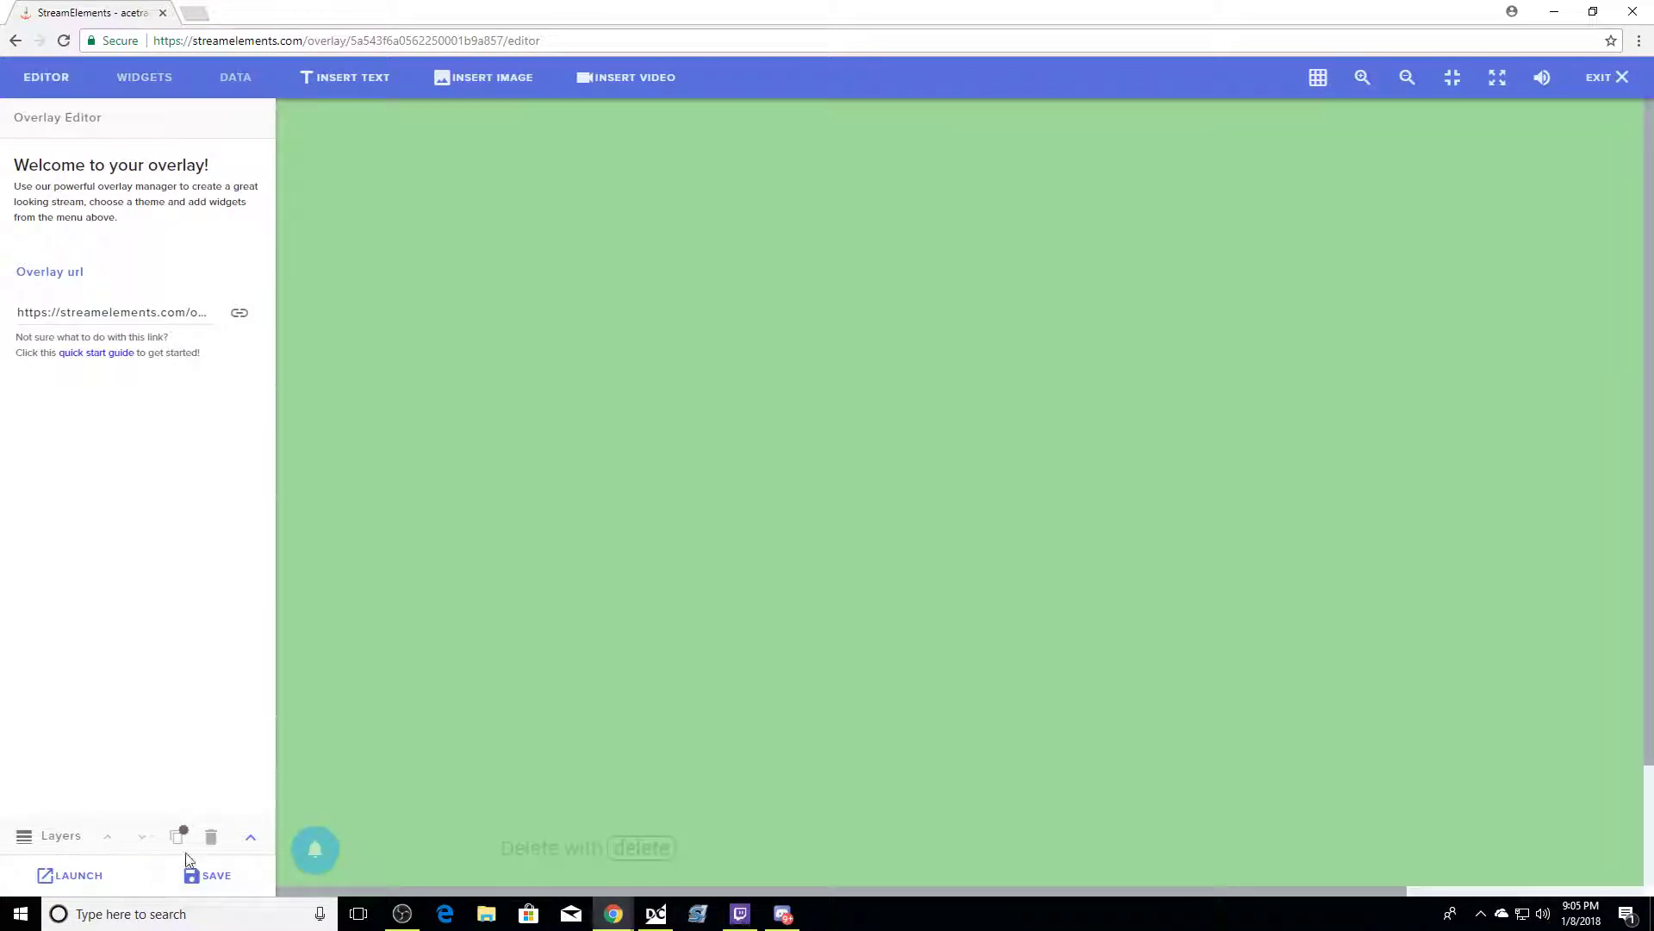
pyautogui.click(1406, 87)
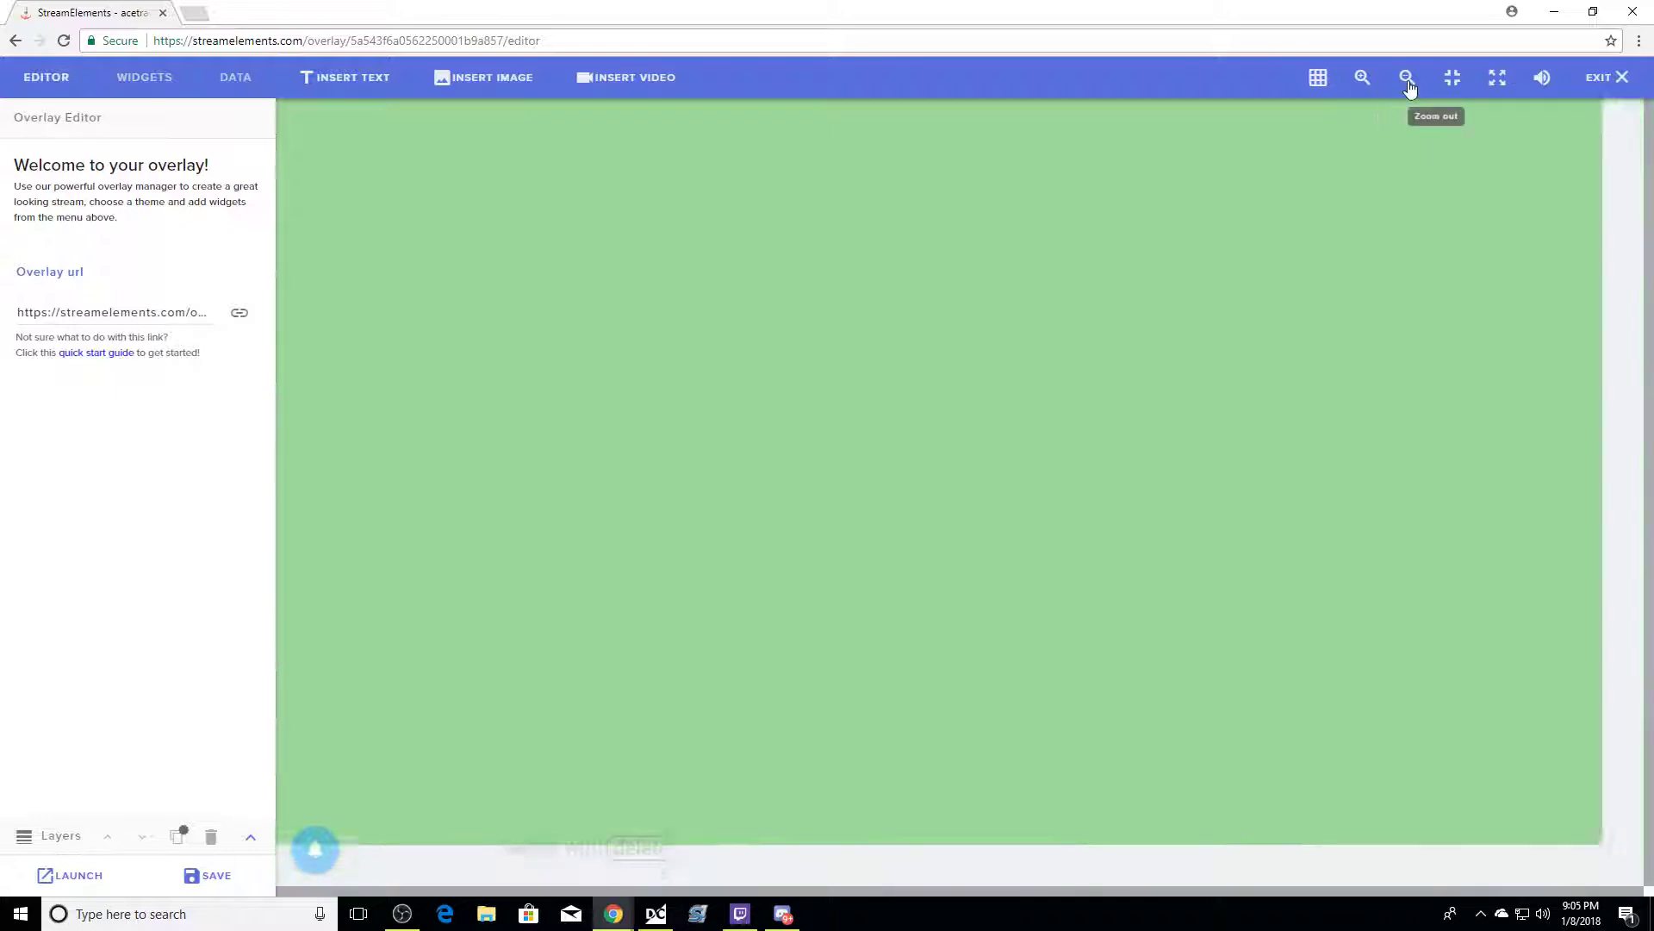
pyautogui.click(1354, 86)
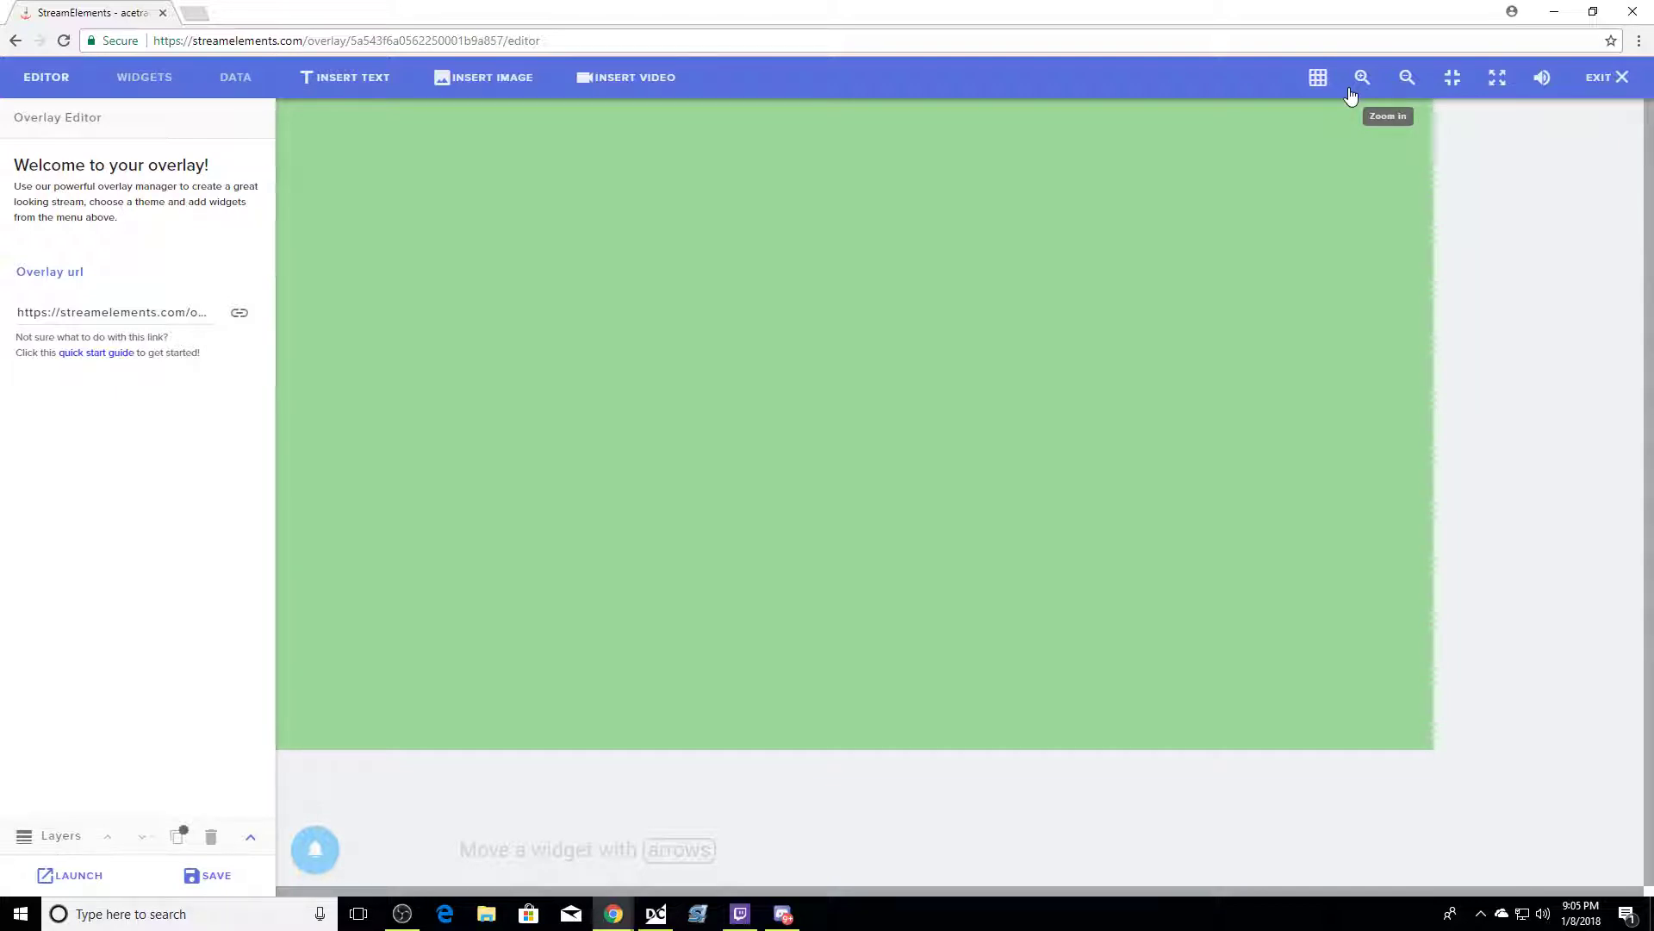
# Add a Twitch chat widget, stretch it into the lower-right corner, and set its theme to Custom.
pyautogui.click(155, 71)
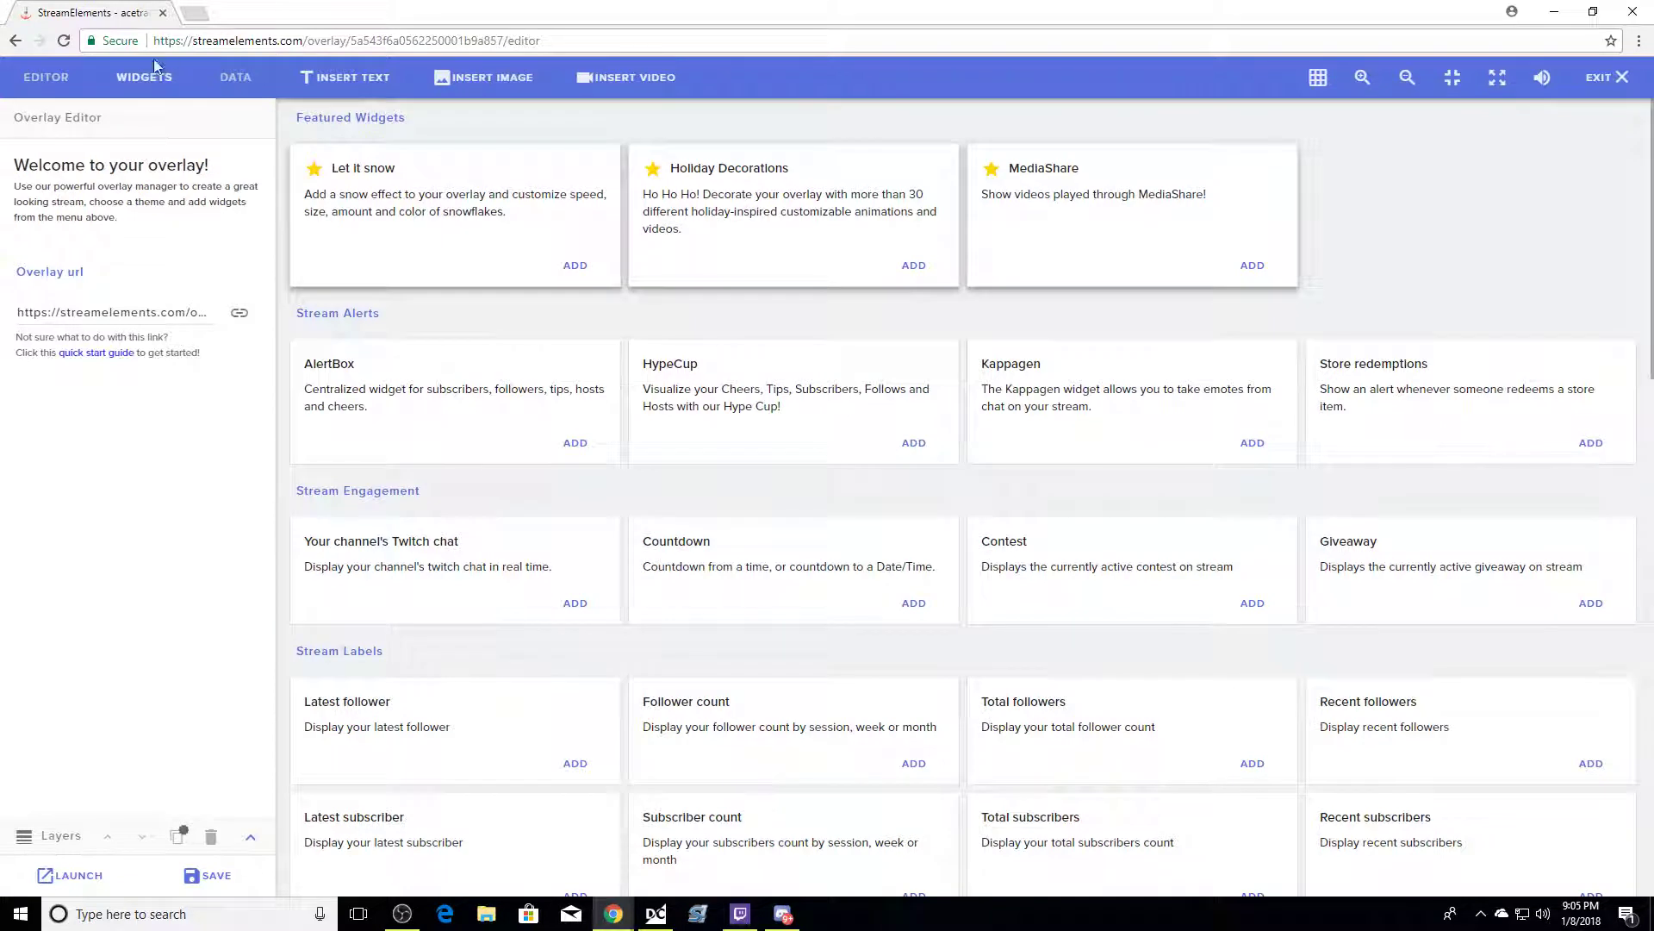
pyautogui.click(575, 603)
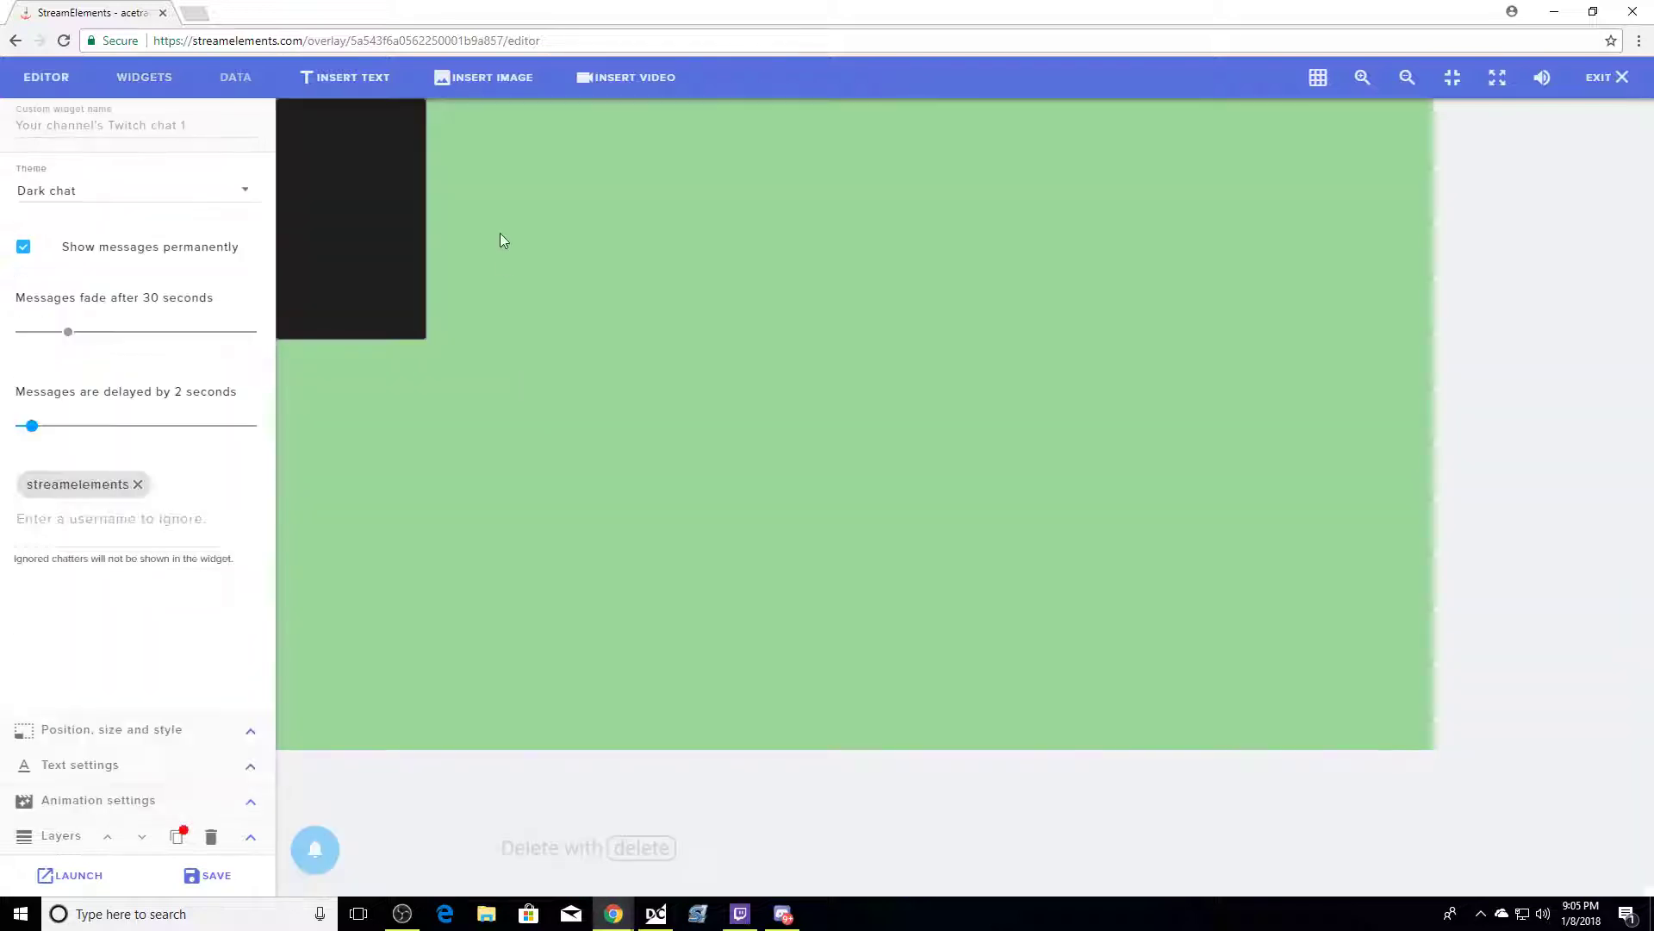
pyautogui.moveTo(370, 273); pyautogui.dragTo(1145, 561)
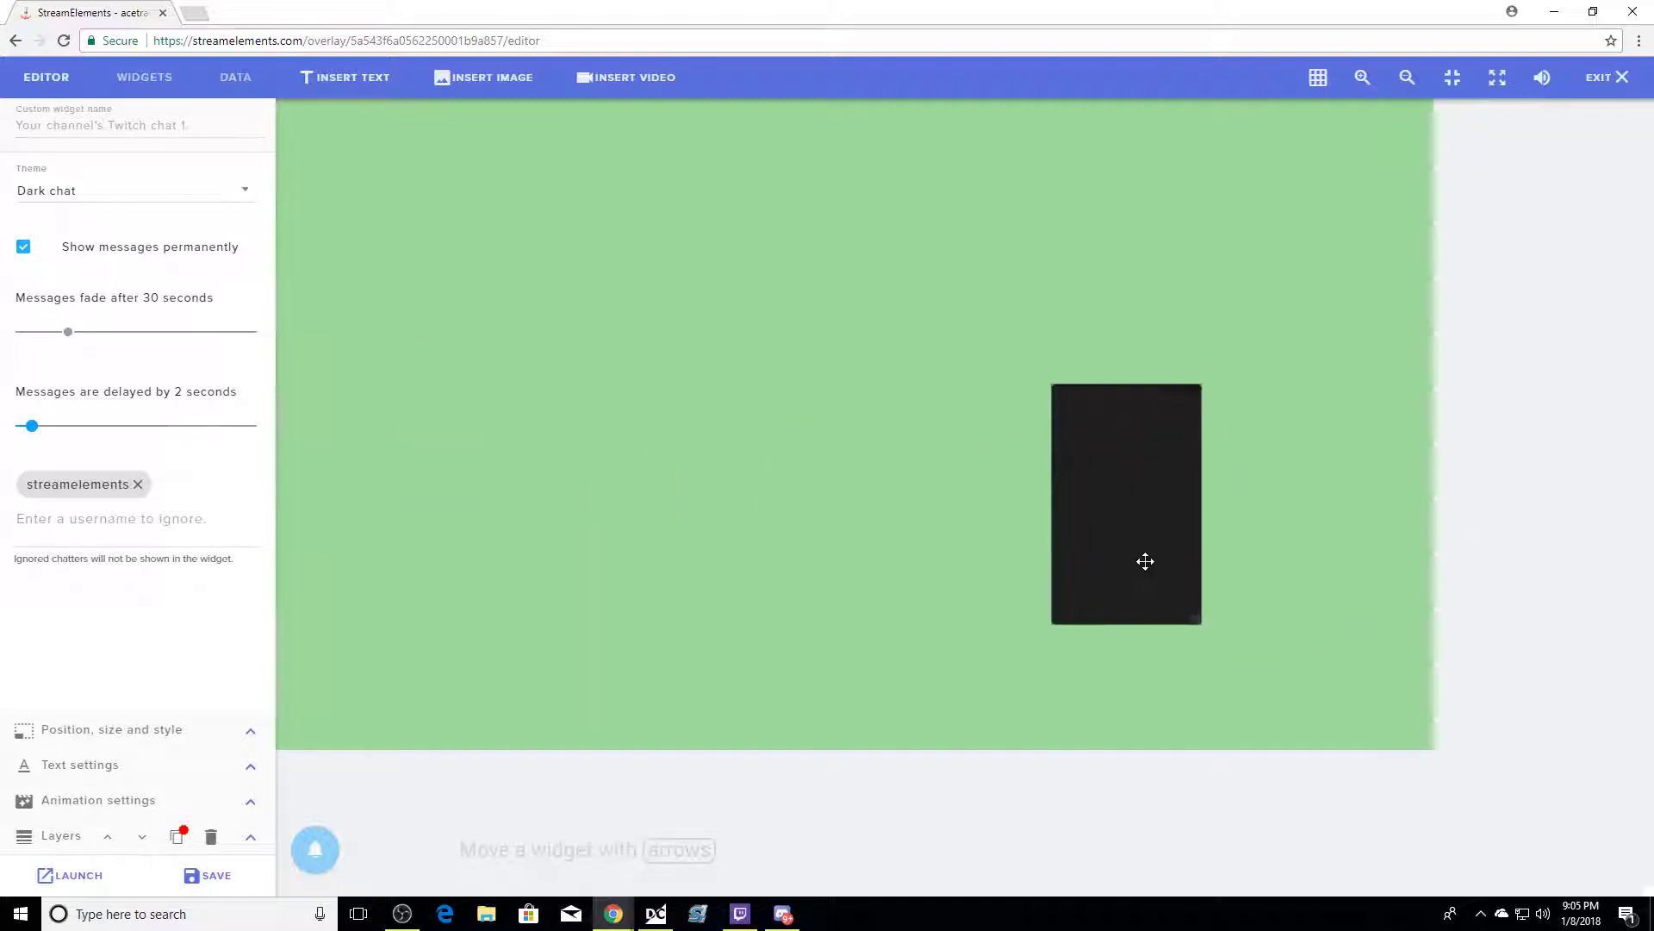
pyautogui.moveTo(1195, 620); pyautogui.dragTo(1427, 745)
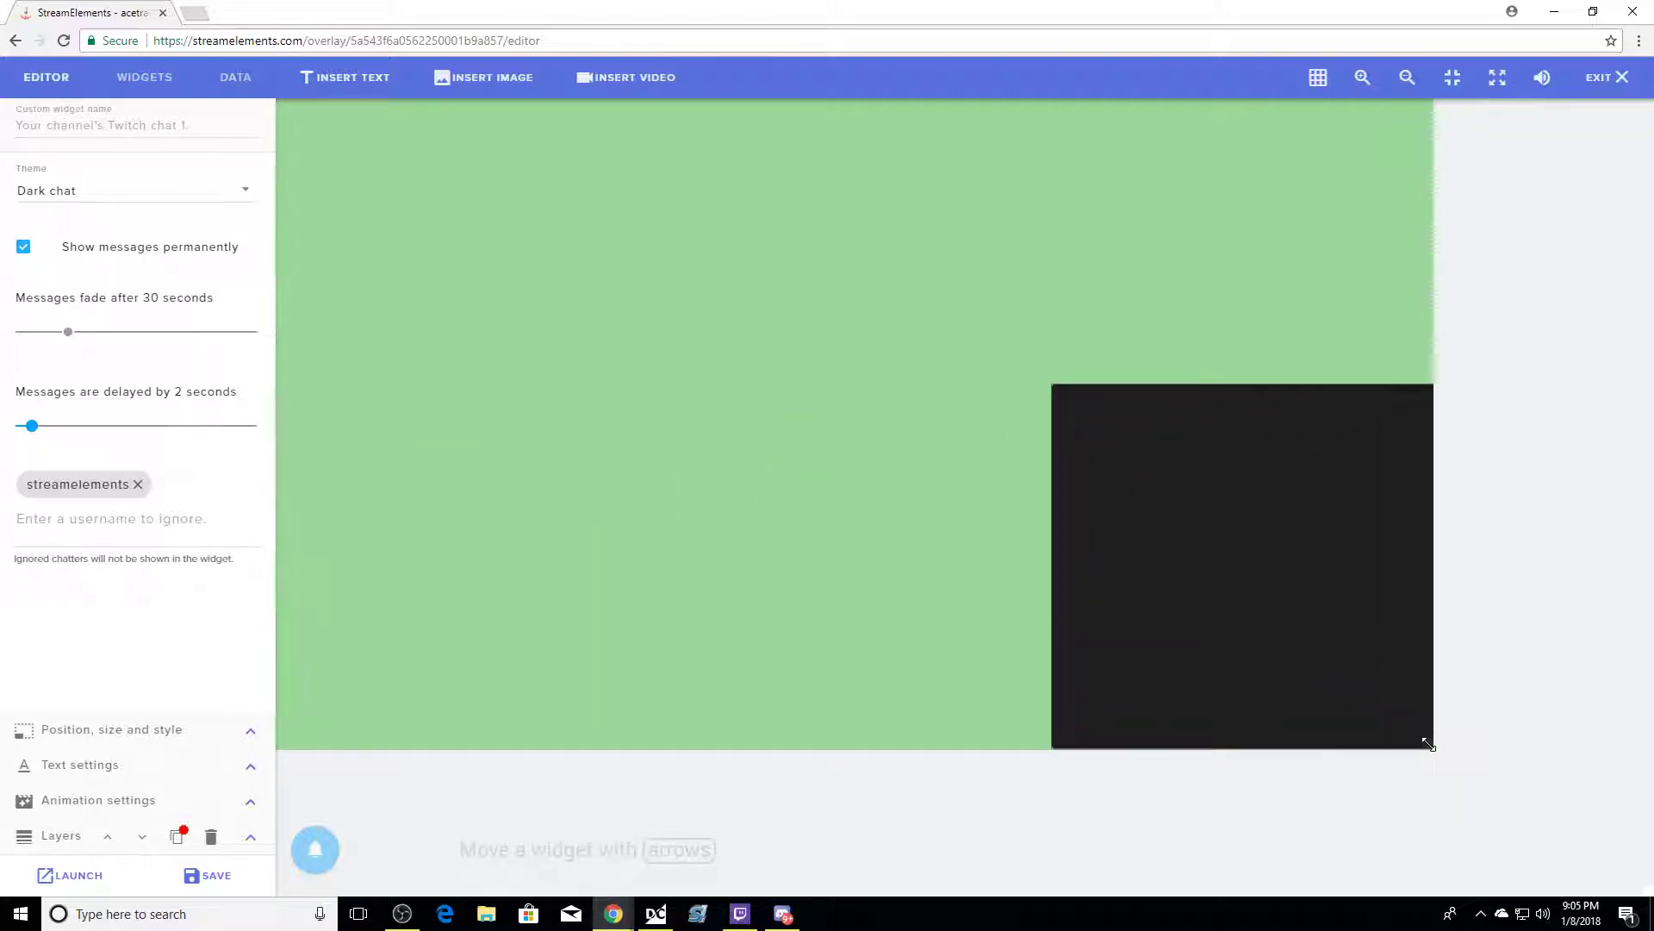
pyautogui.click(155, 198)
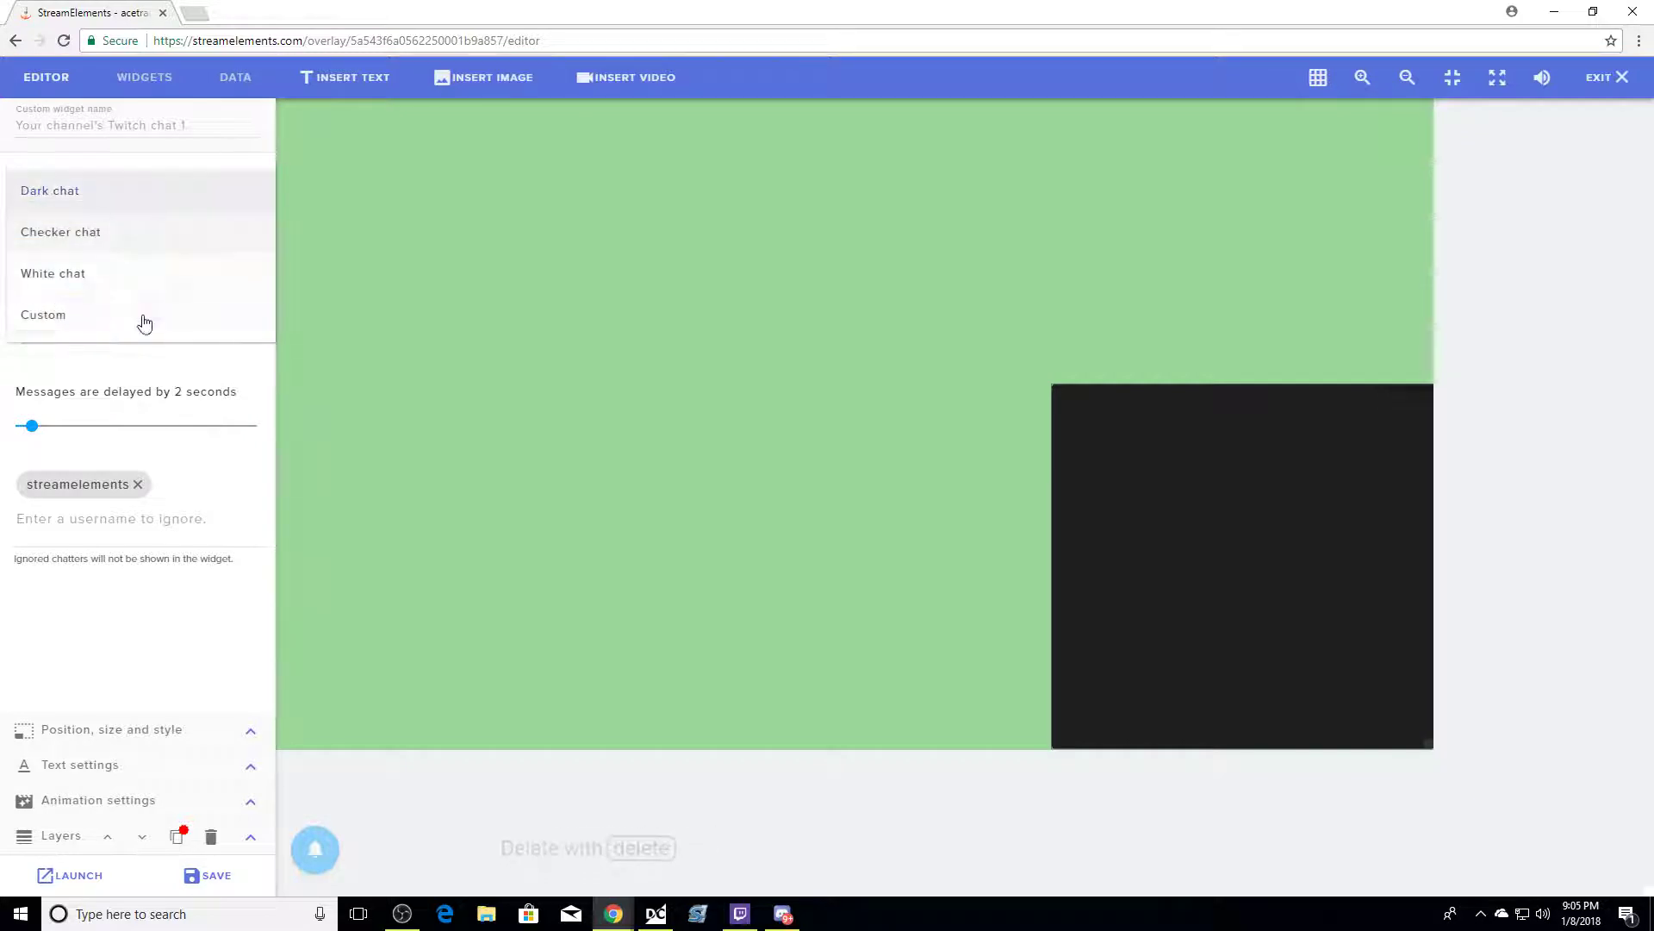
pyautogui.click(106, 320)
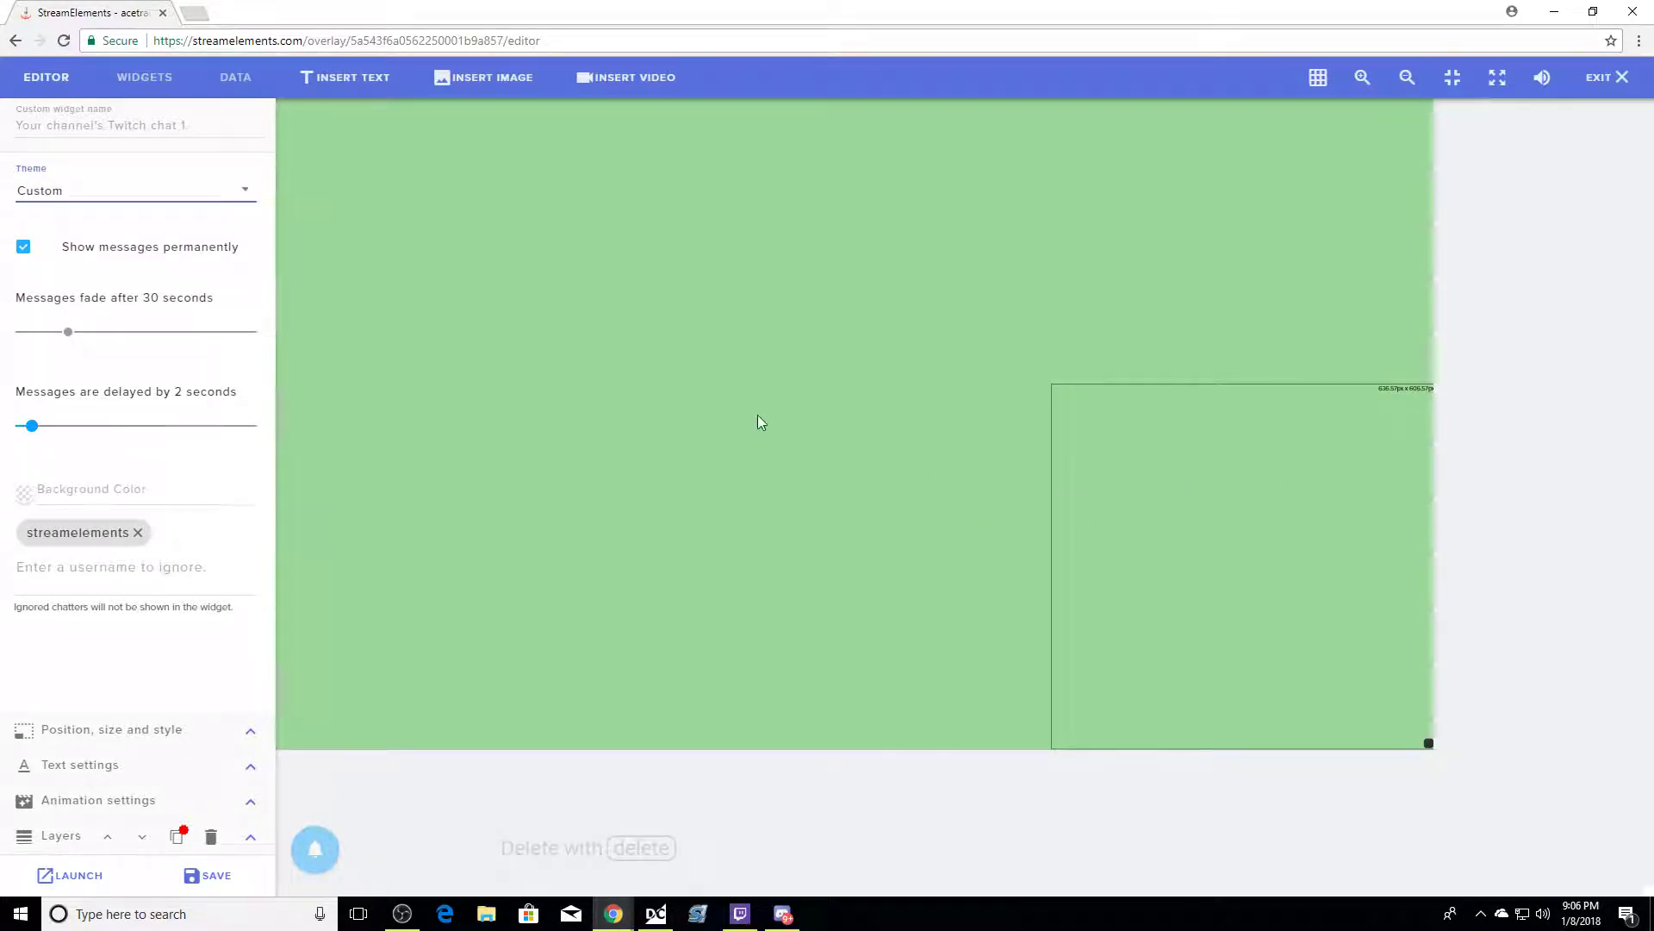
# Add an AlertBox widget and enlarge it to fill the whole canvas.
pyautogui.click(159, 85)
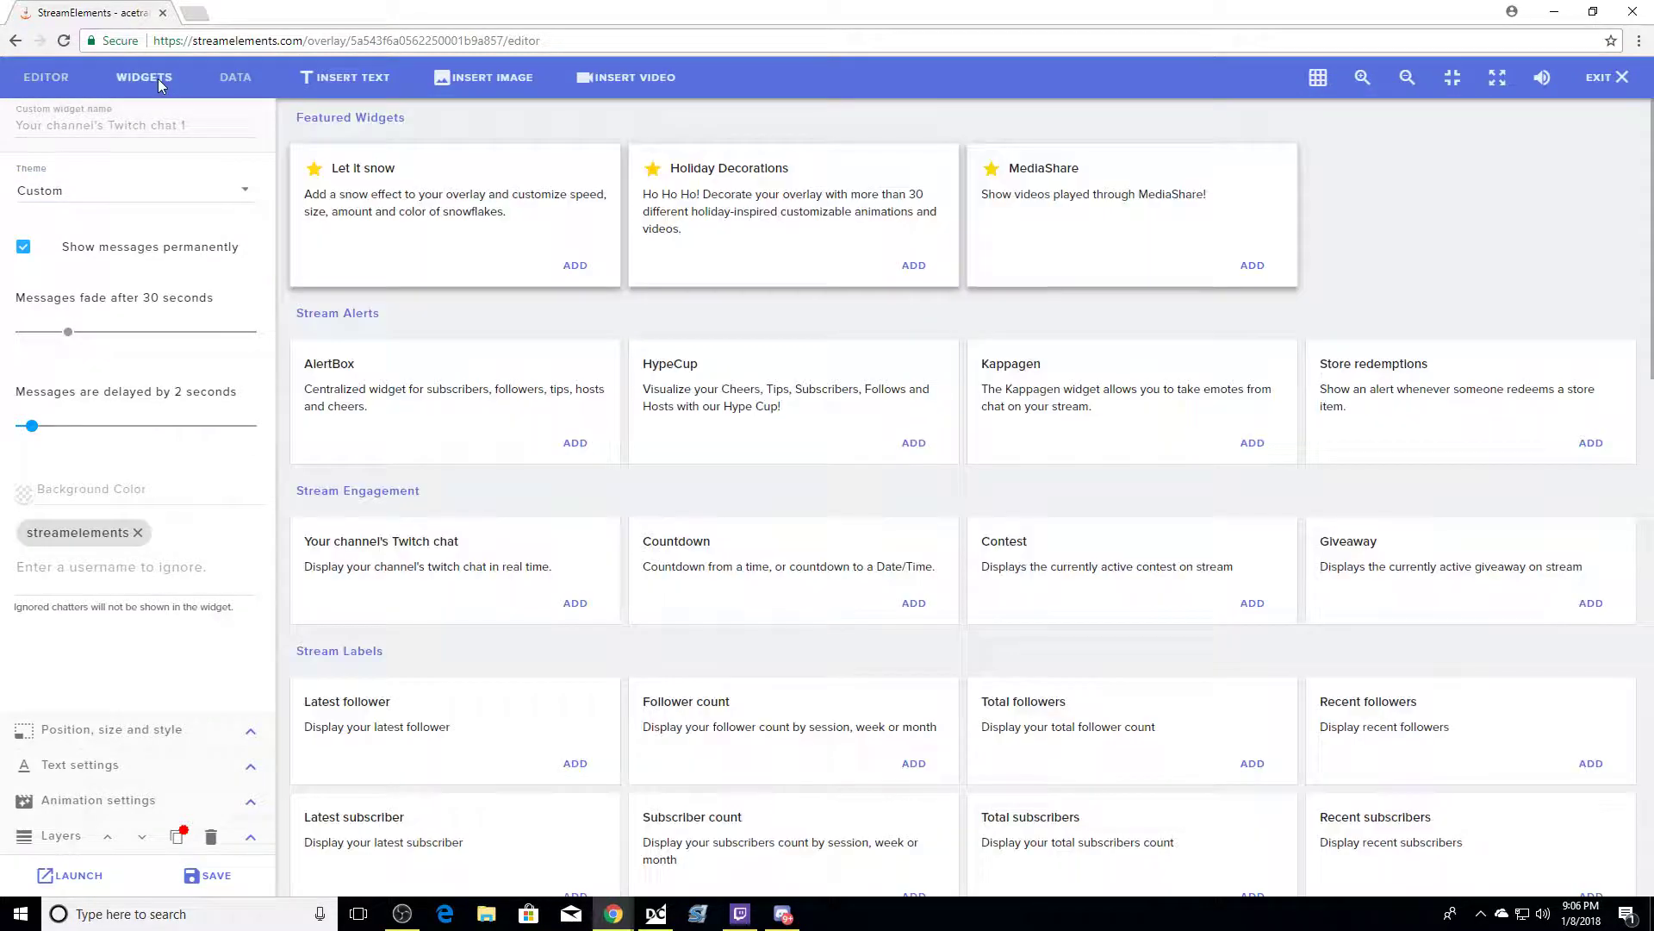
pyautogui.click(557, 454)
pyautogui.moveTo(874, 533); pyautogui.dragTo(720, 461)
pyautogui.moveTo(849, 543); pyautogui.dragTo(1427, 744)
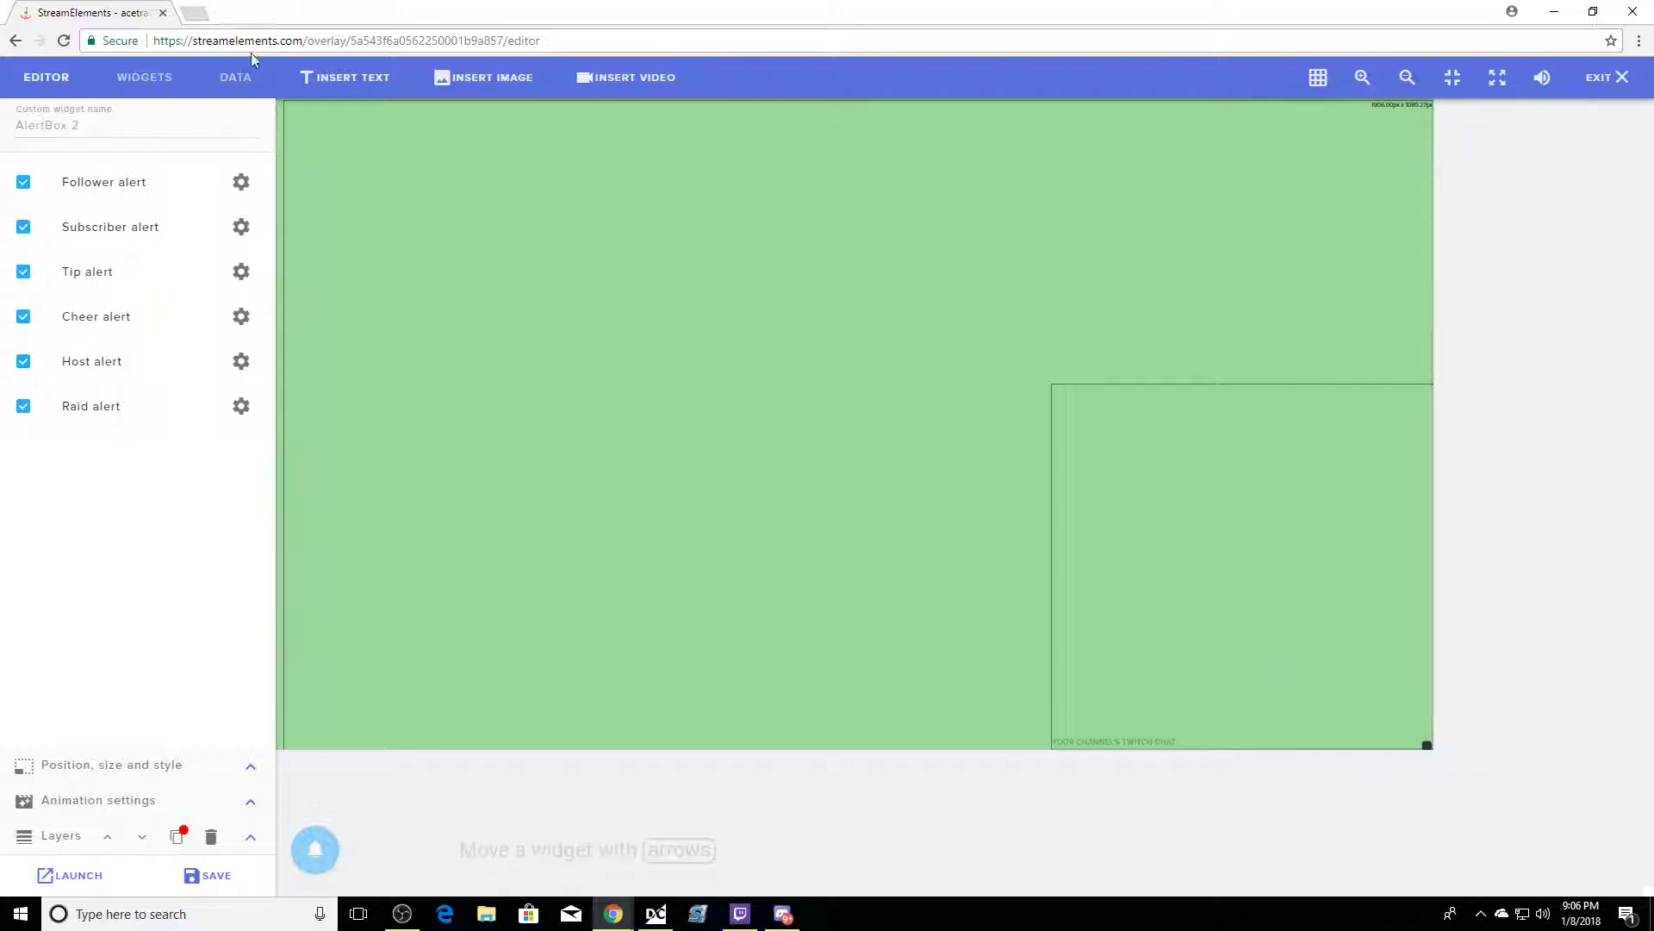
# Add a Kappagen emote widget spanning the whole canvas with emoji enabled for chat emotes.
pyautogui.click(174, 76)
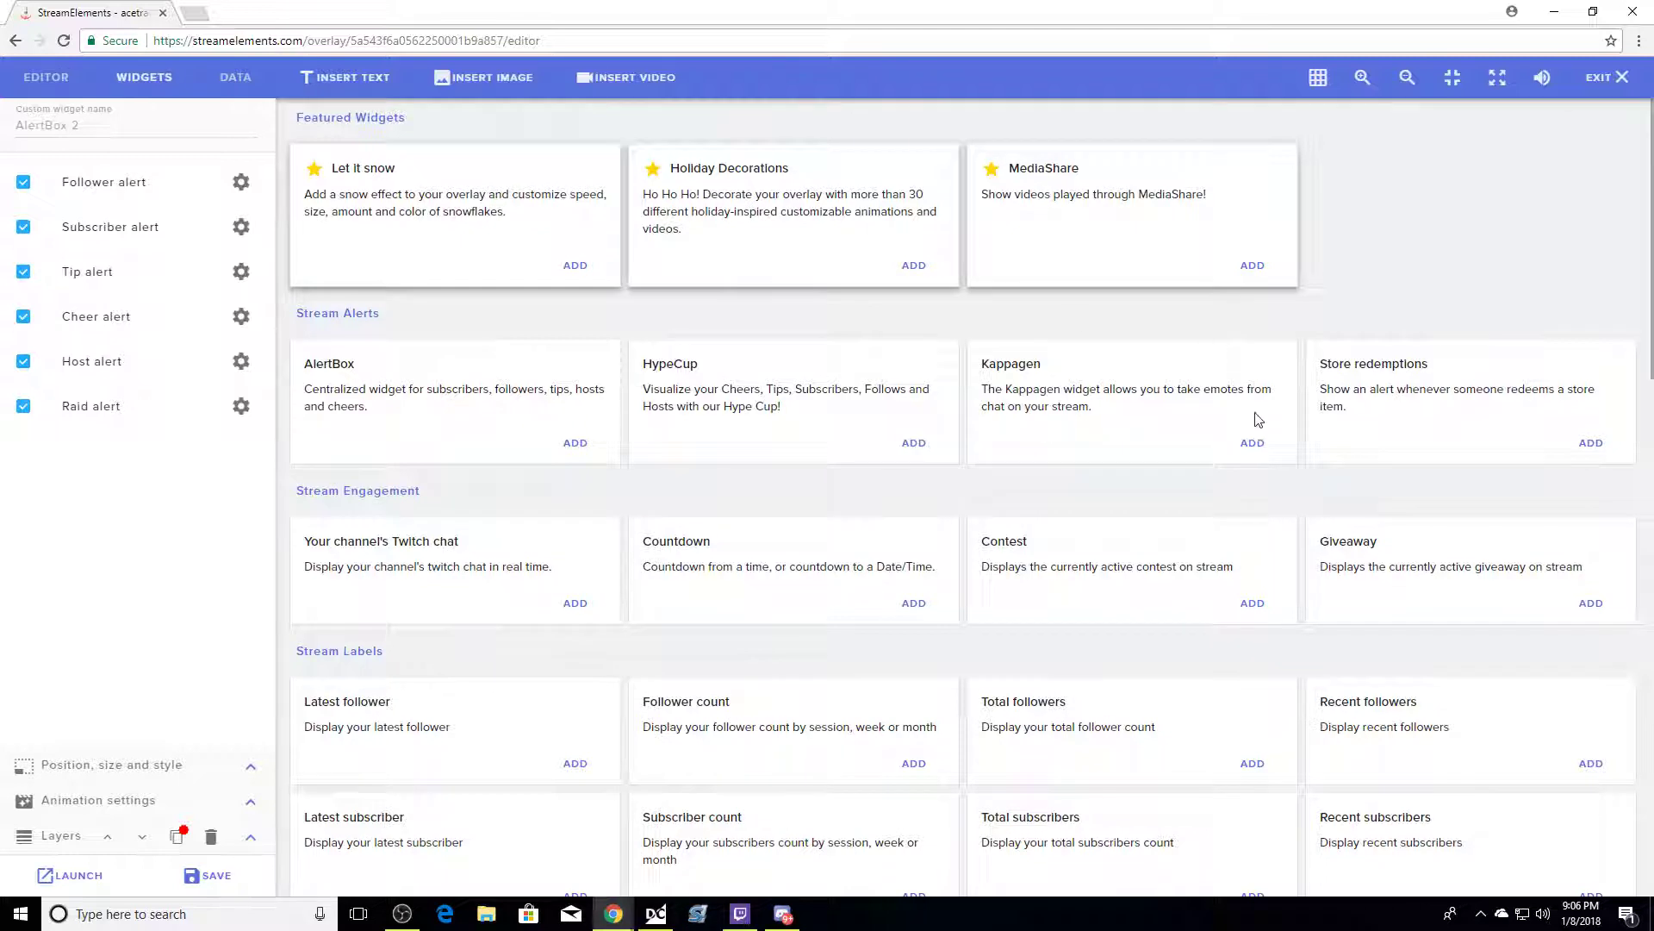
pyautogui.click(1252, 442)
pyautogui.moveTo(789, 351); pyautogui.dragTo(457, 324)
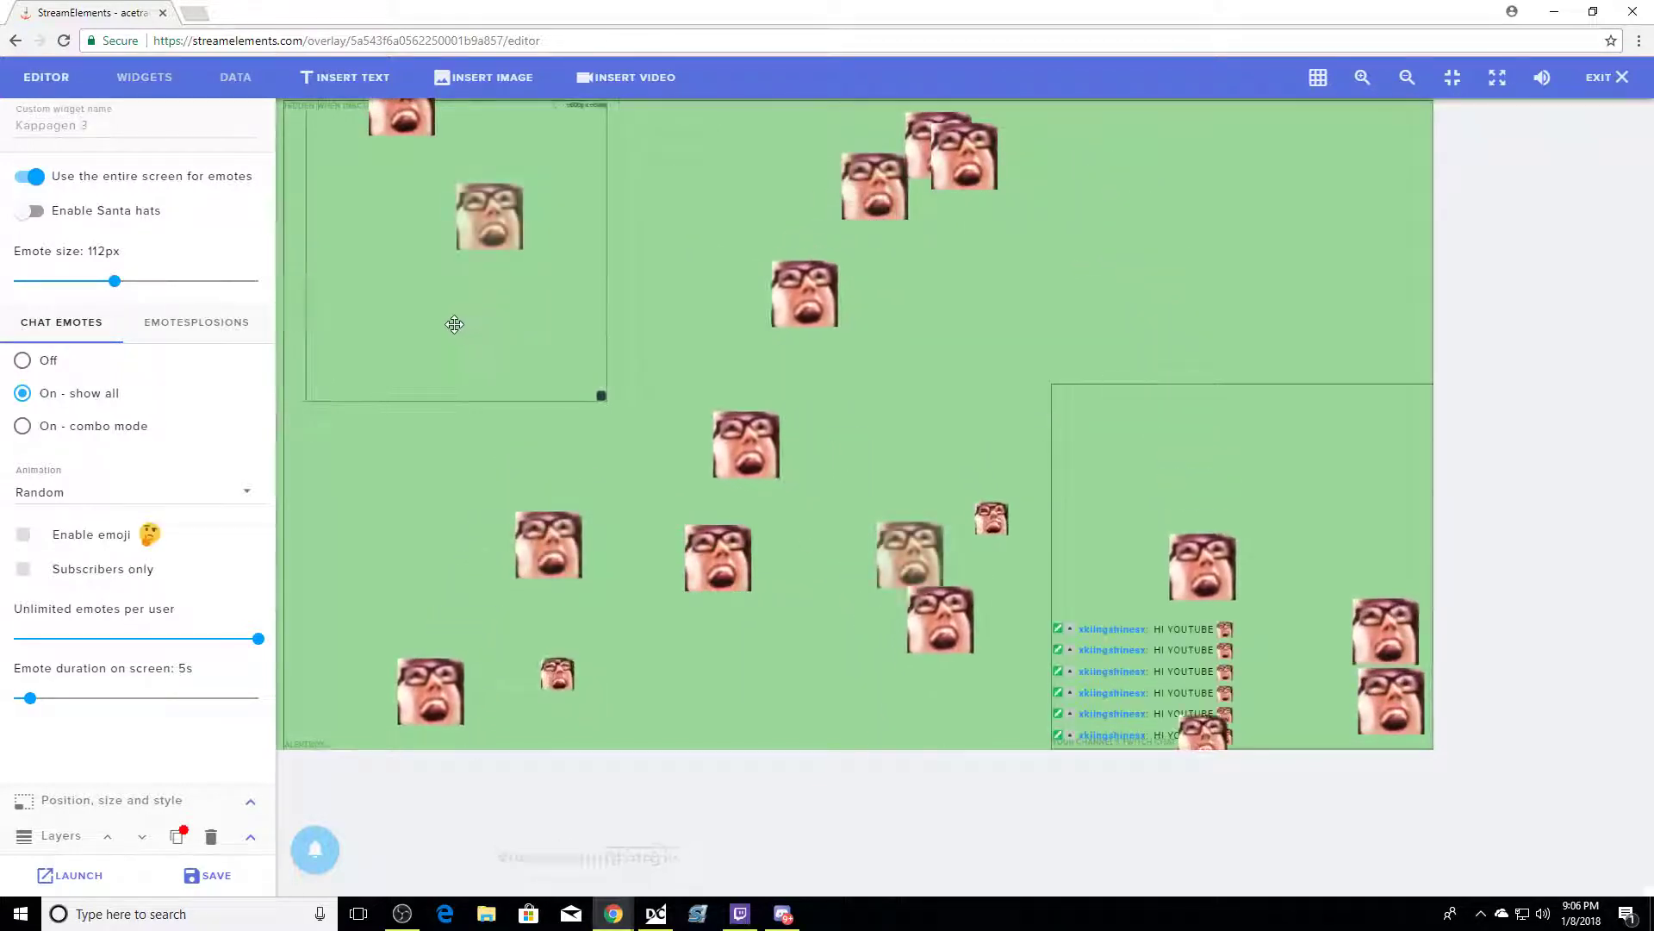
pyautogui.moveTo(607, 395); pyautogui.dragTo(1416, 743)
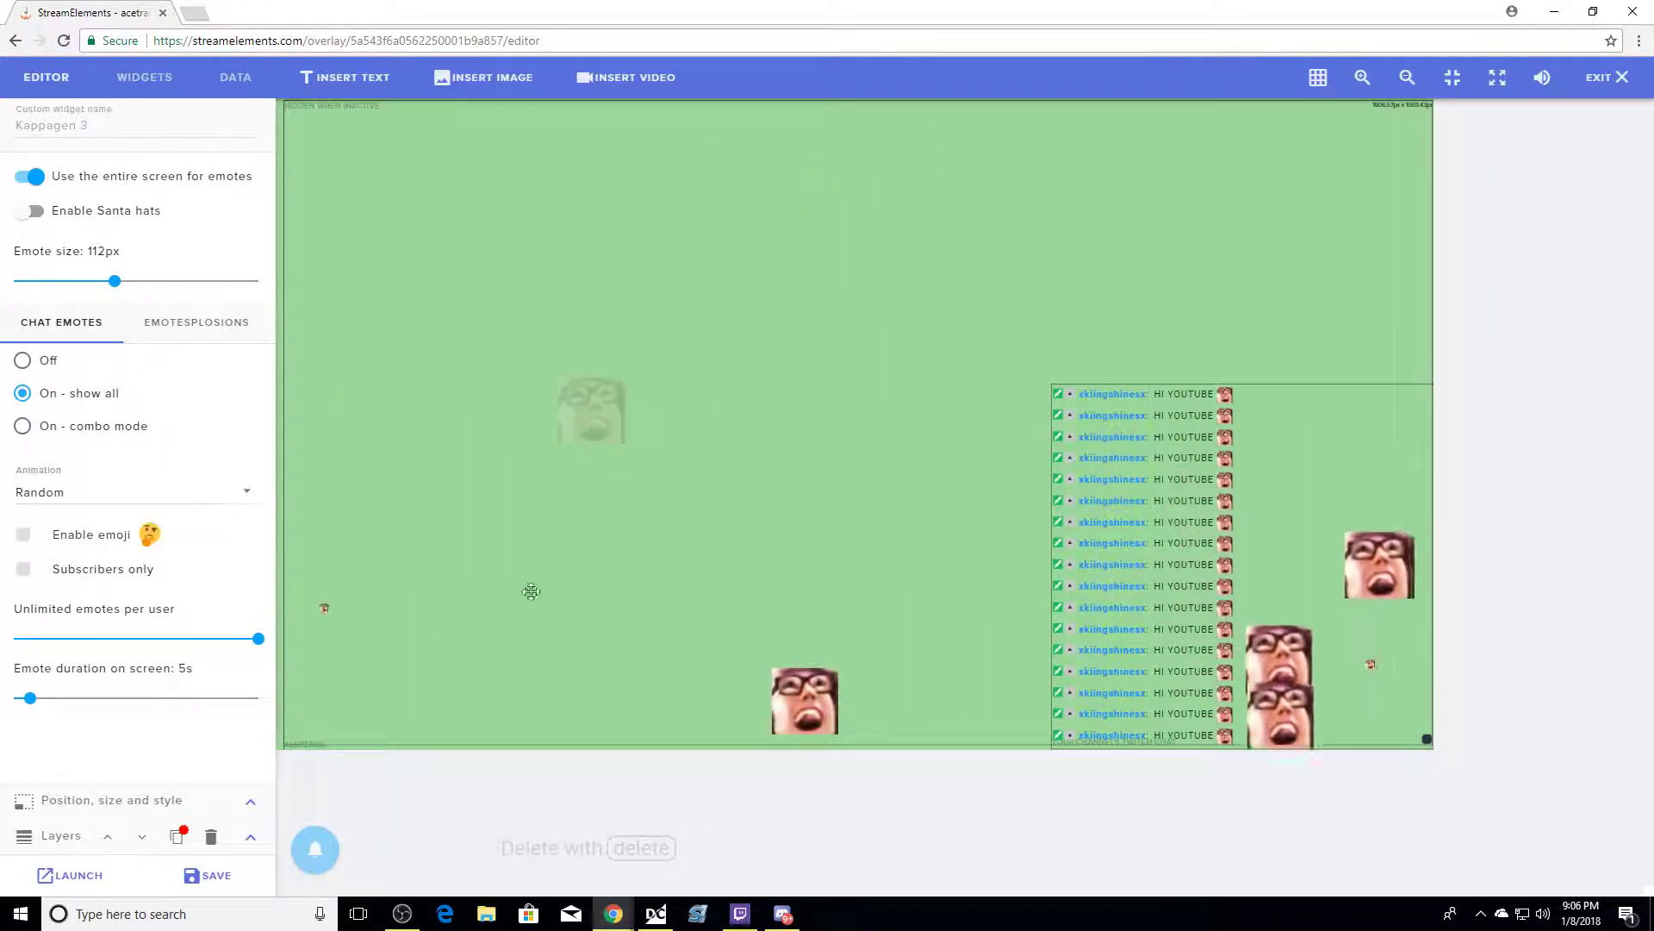
pyautogui.click(23, 536)
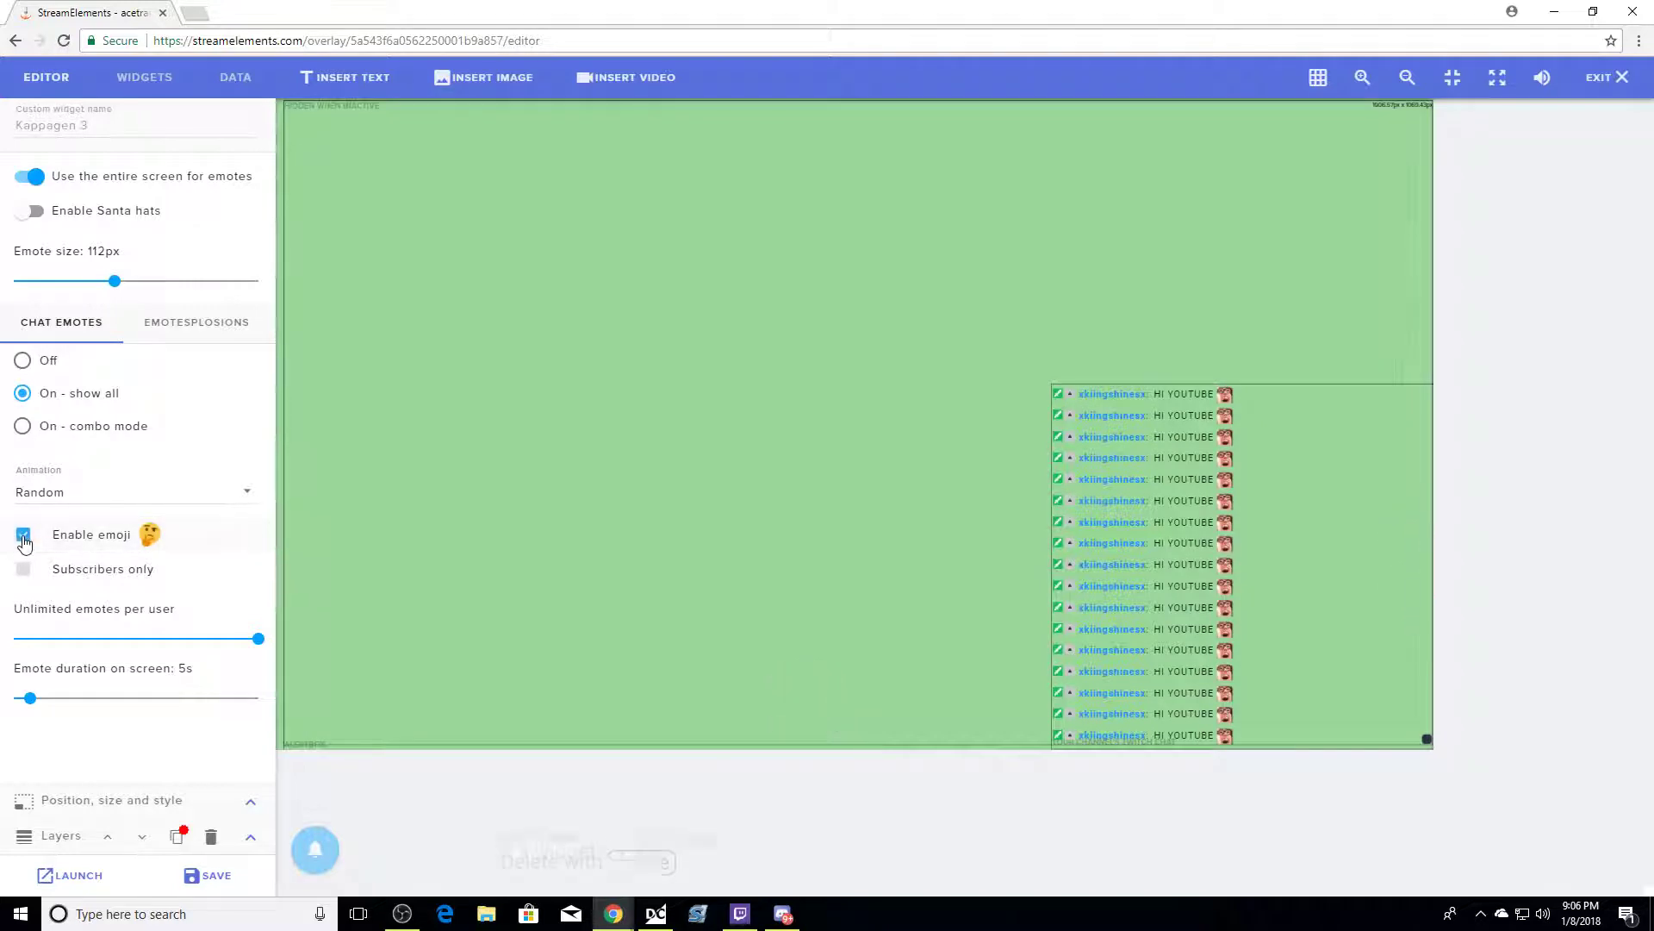
pyautogui.click(151, 327)
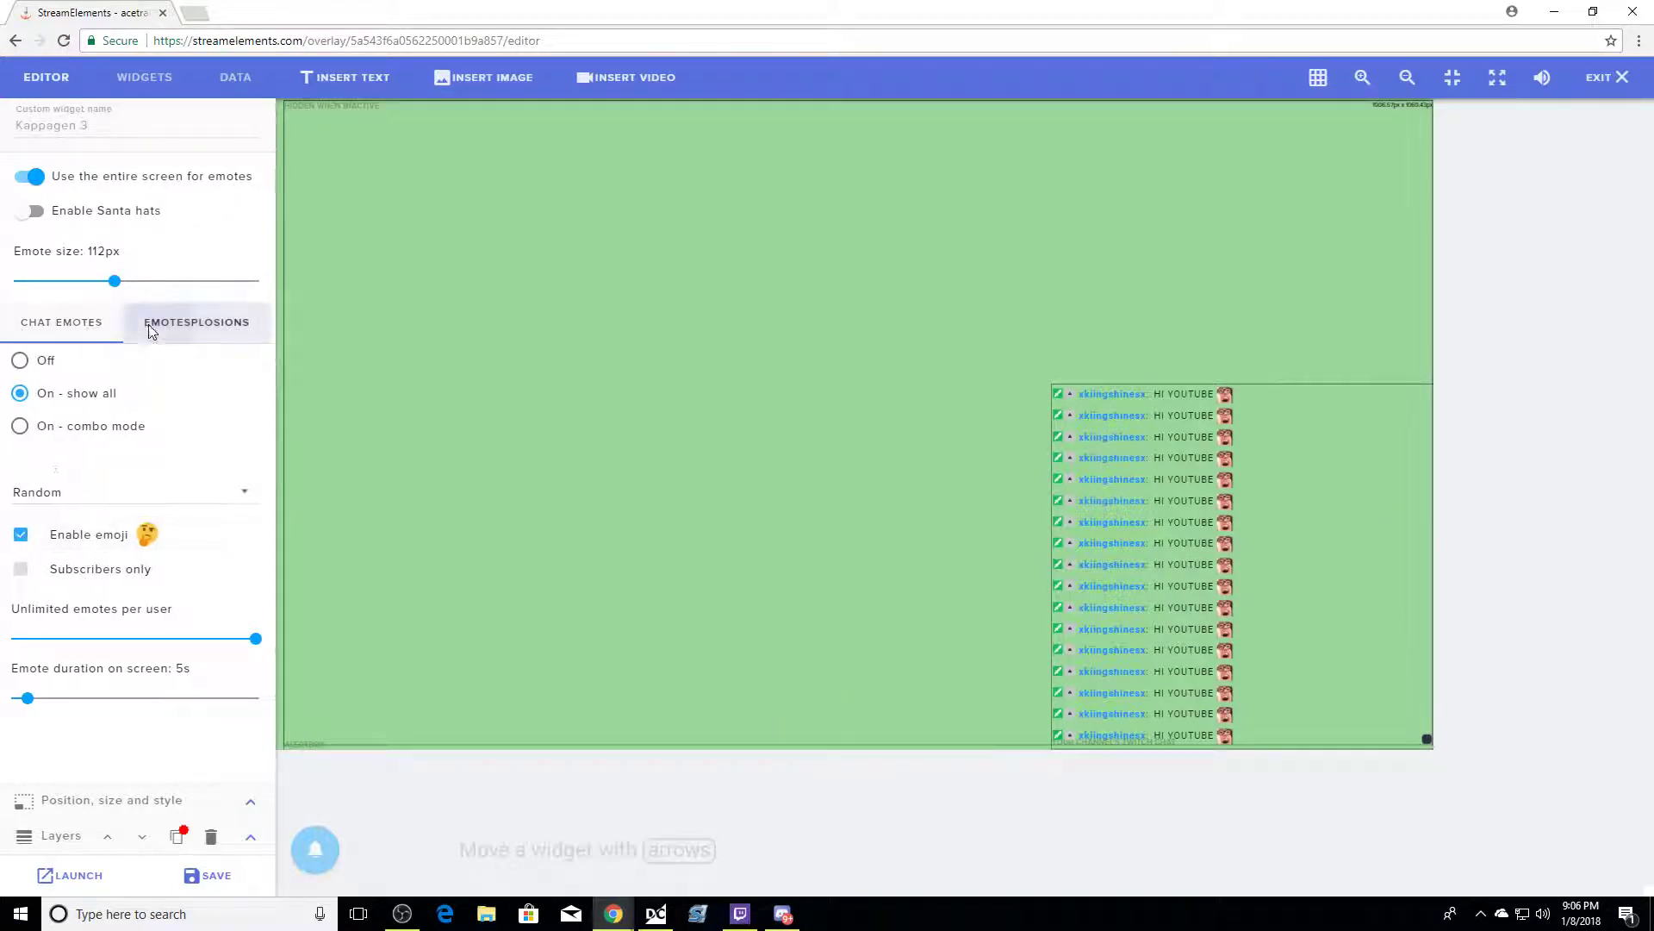
pyautogui.click(66, 327)
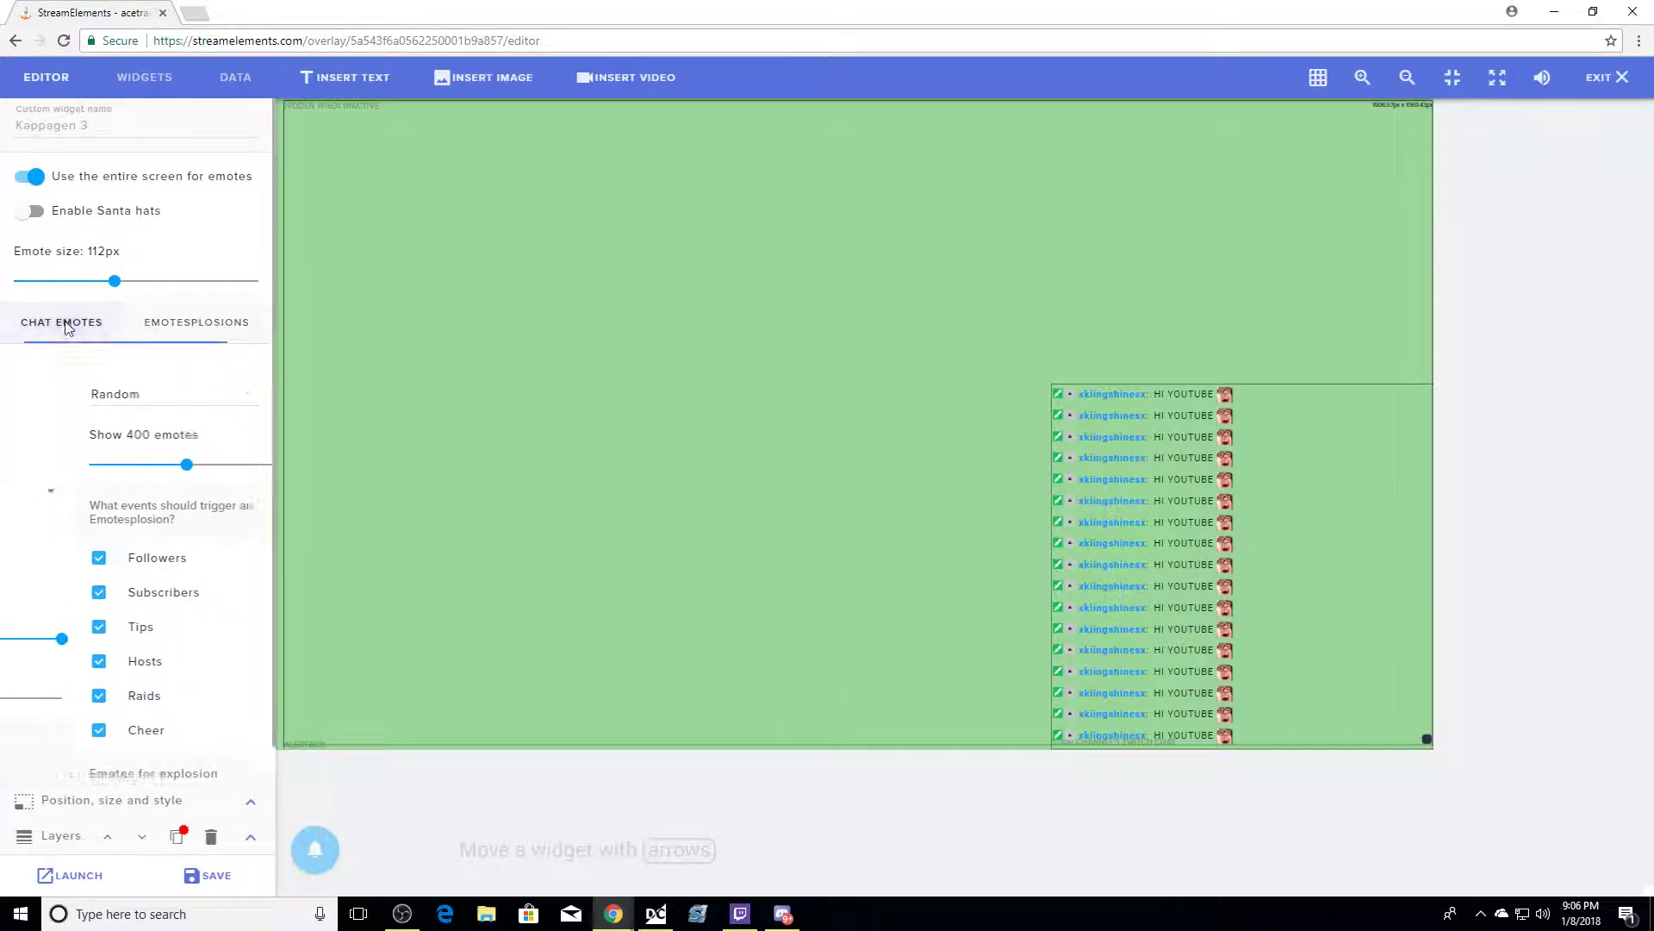
pyautogui.click(138, 77)
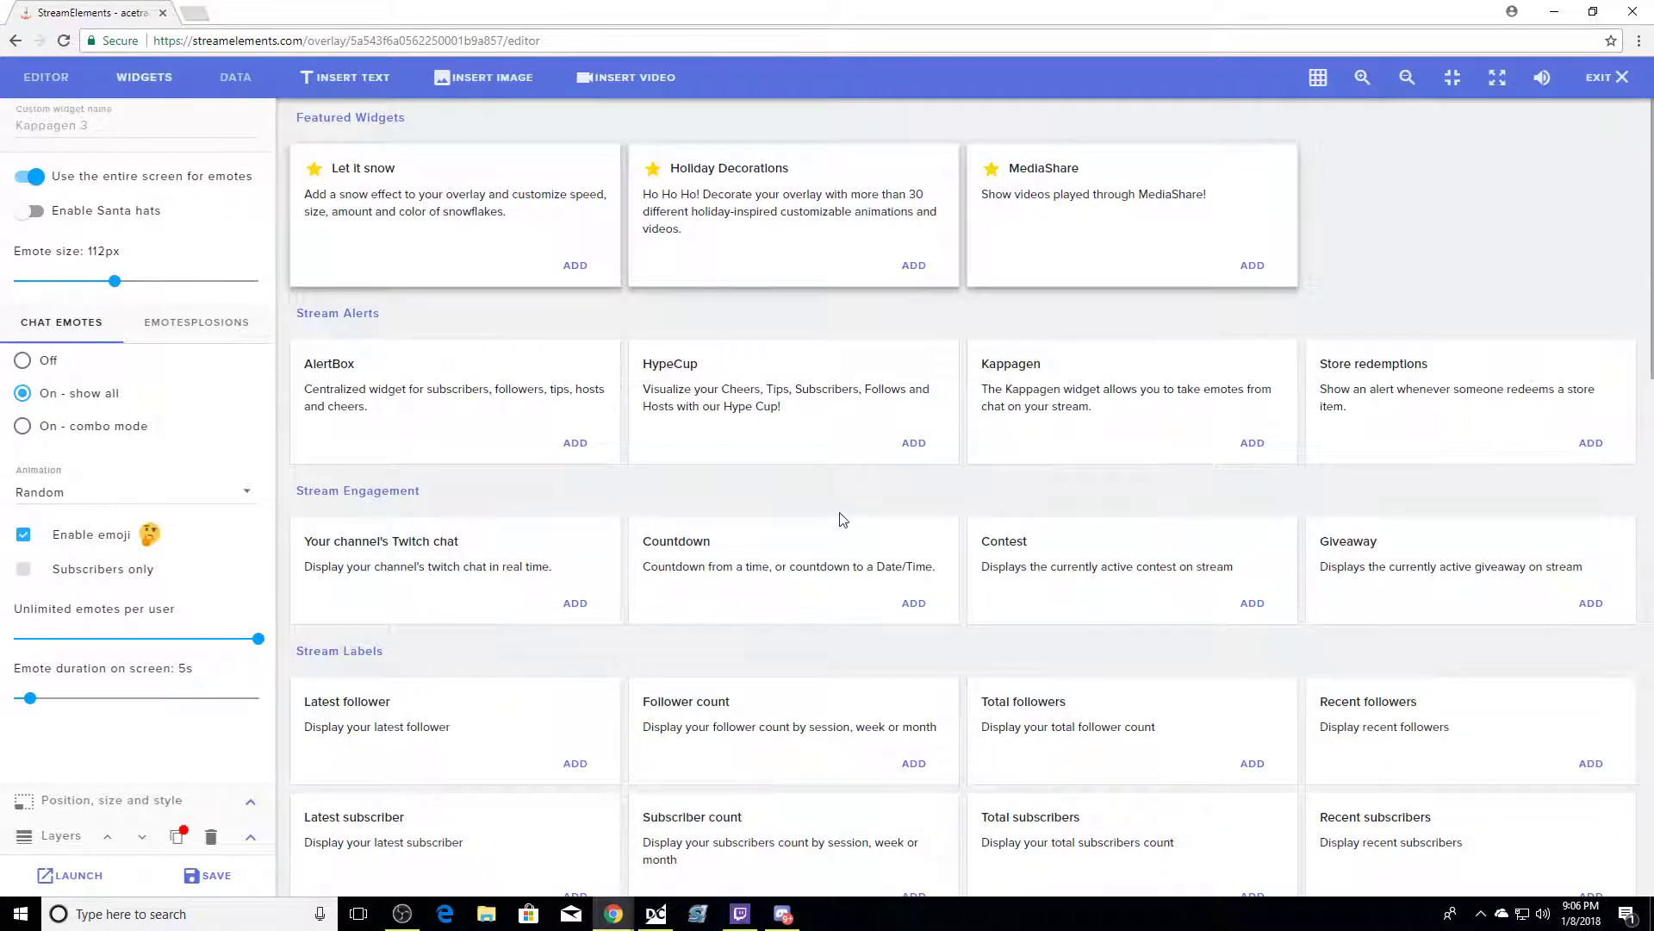
# Scroll the widget catalog down to the Static and Seasonal sections to reveal Let it snow.
pyautogui.scroll(-1, 862, 551)
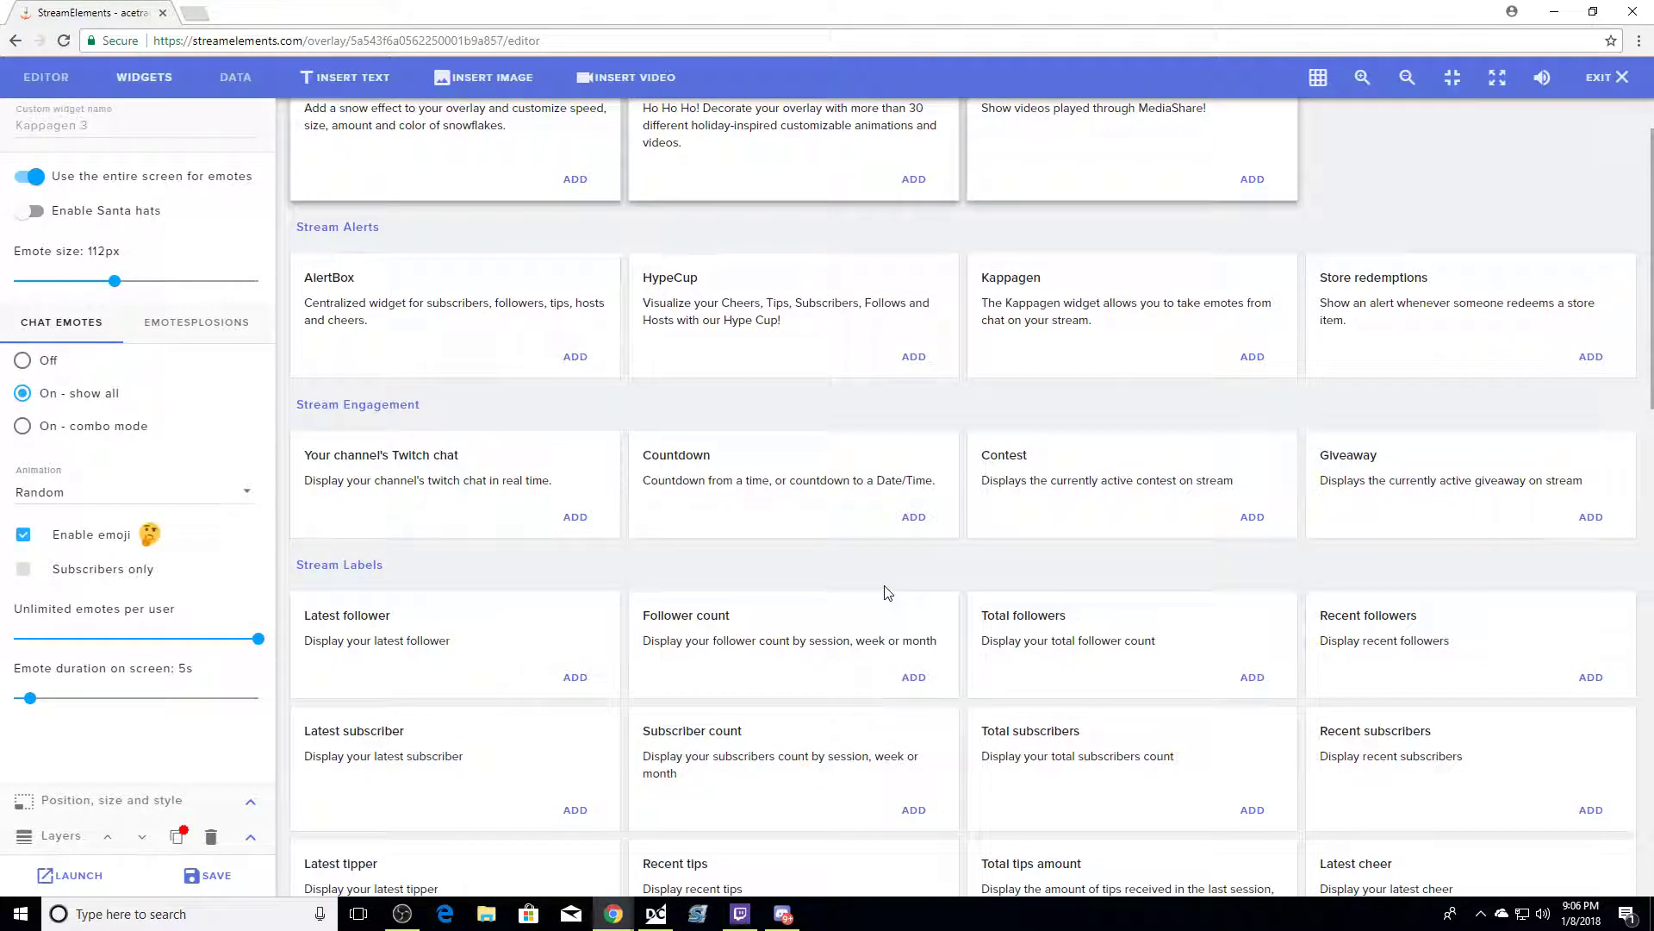
pyautogui.scroll(-1, 914, 595)
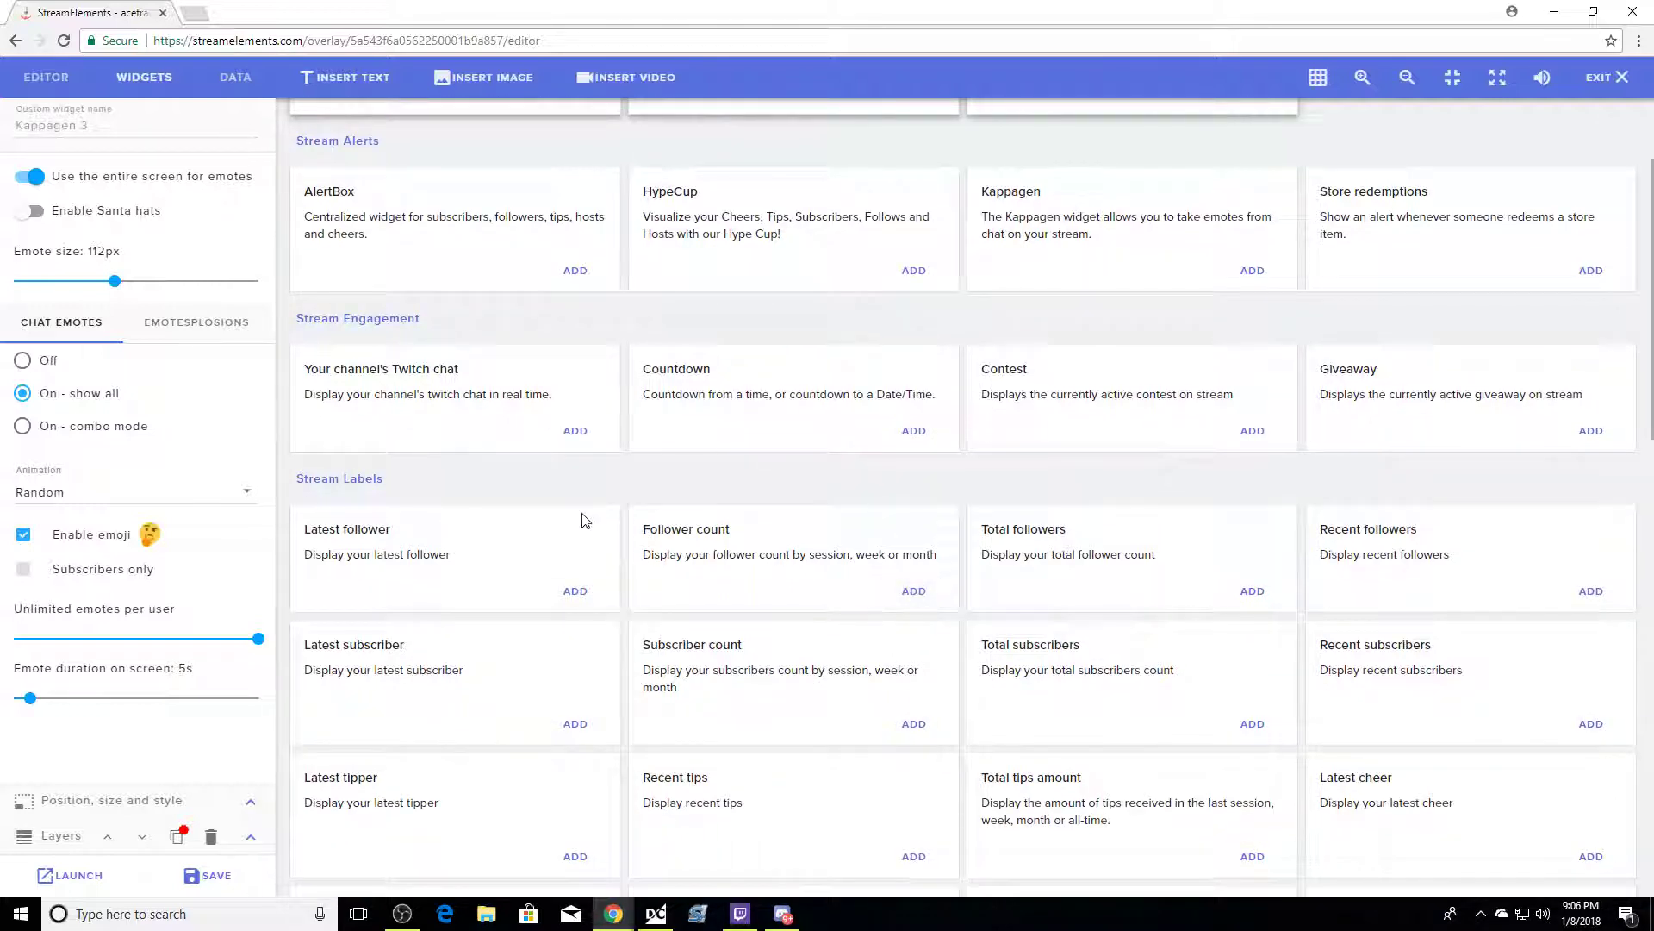
pyautogui.scroll(-2, 695, 521)
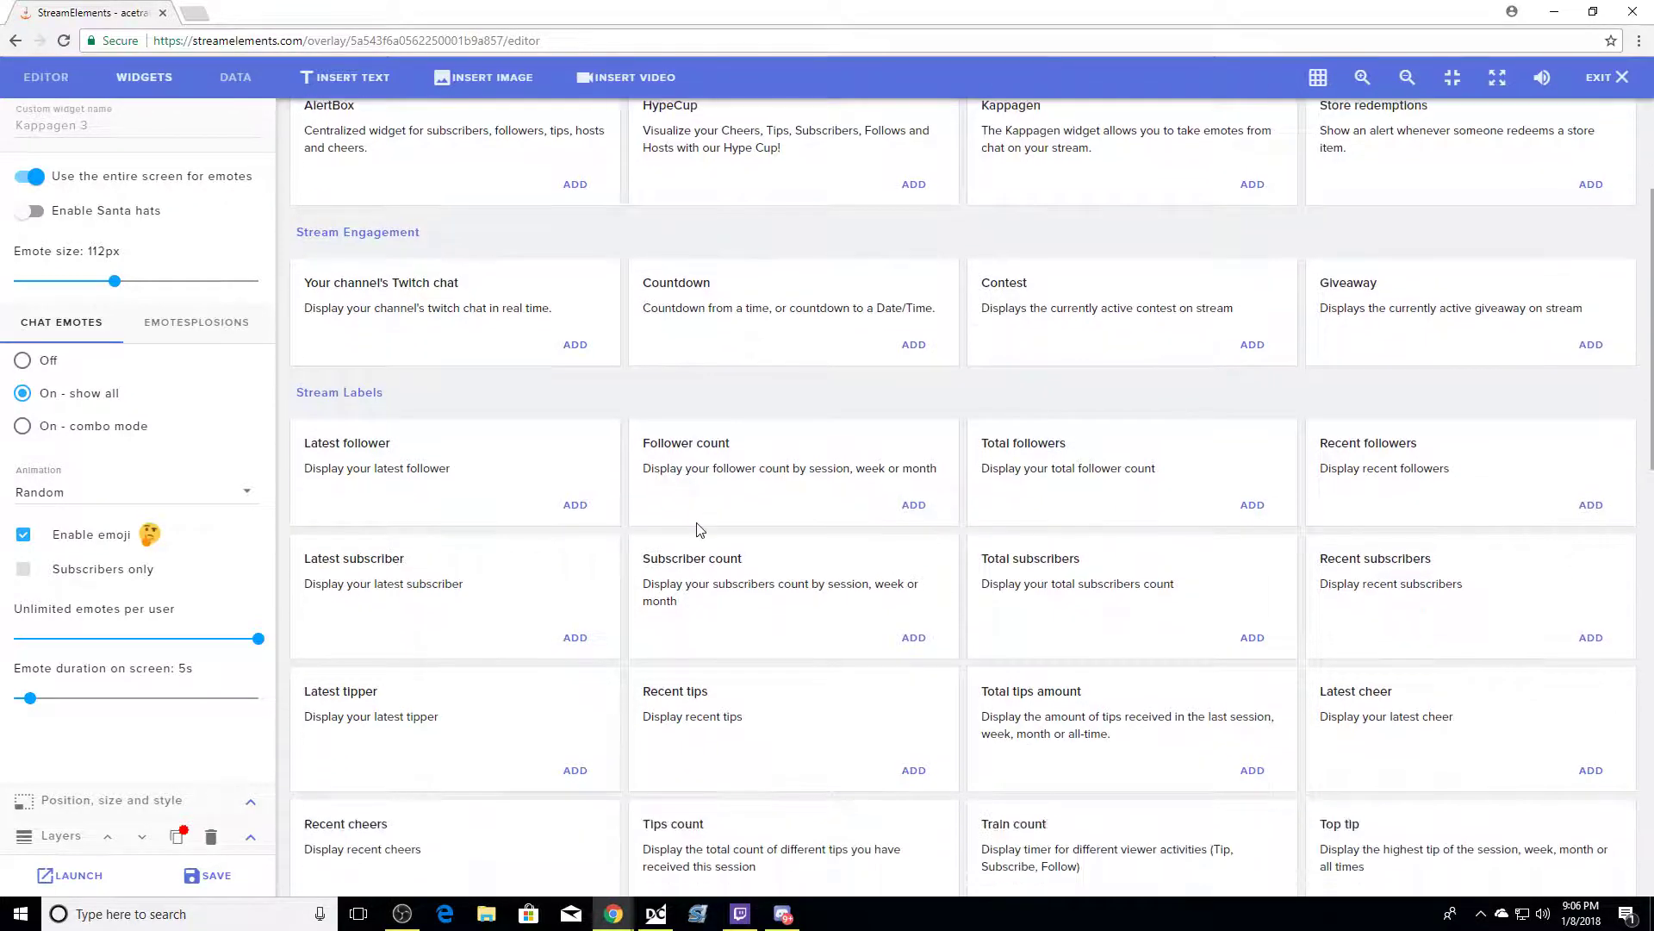
pyautogui.scroll(-6, 748, 631)
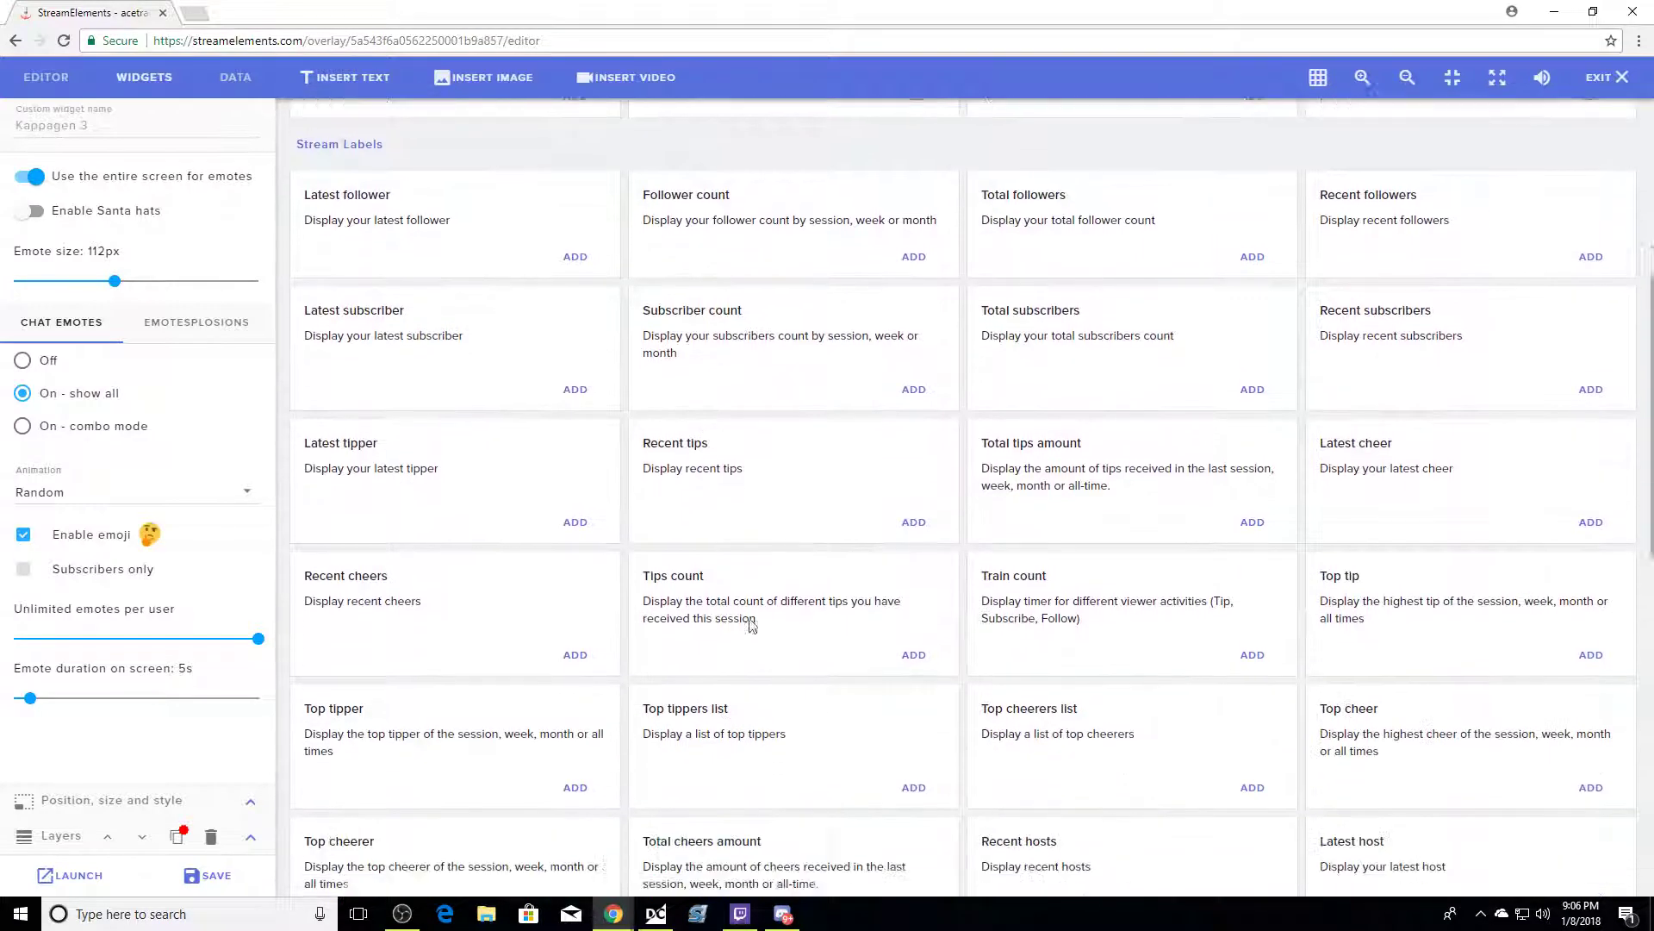
pyautogui.scroll(-3, 748, 625)
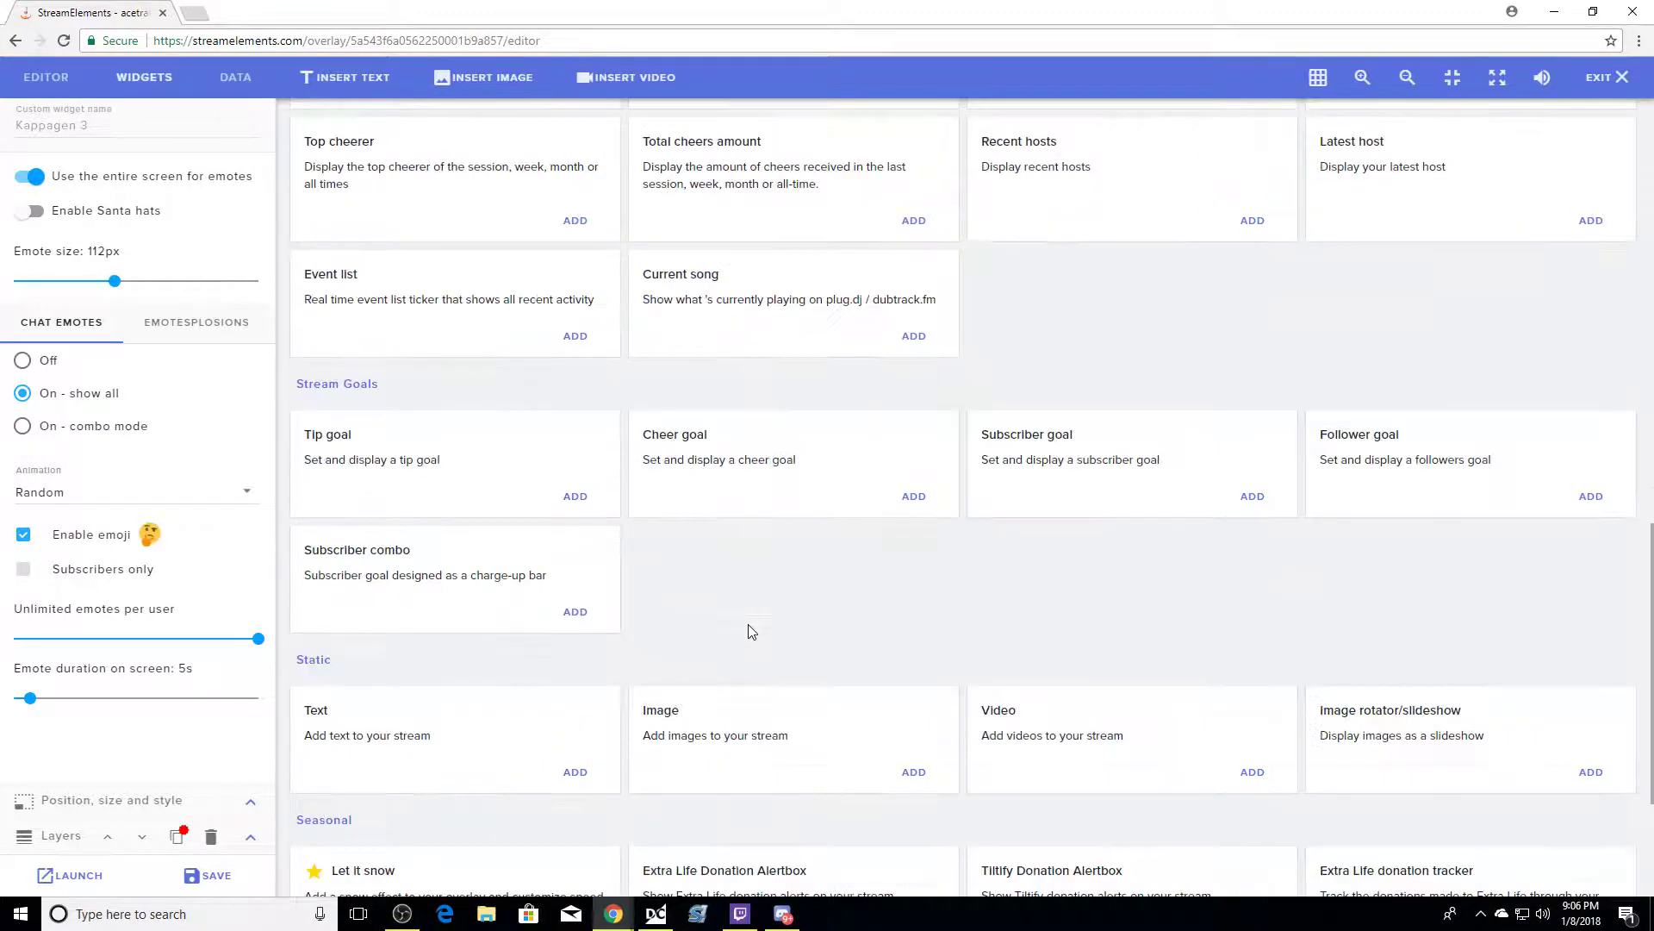
pyautogui.scroll(-3, 748, 626)
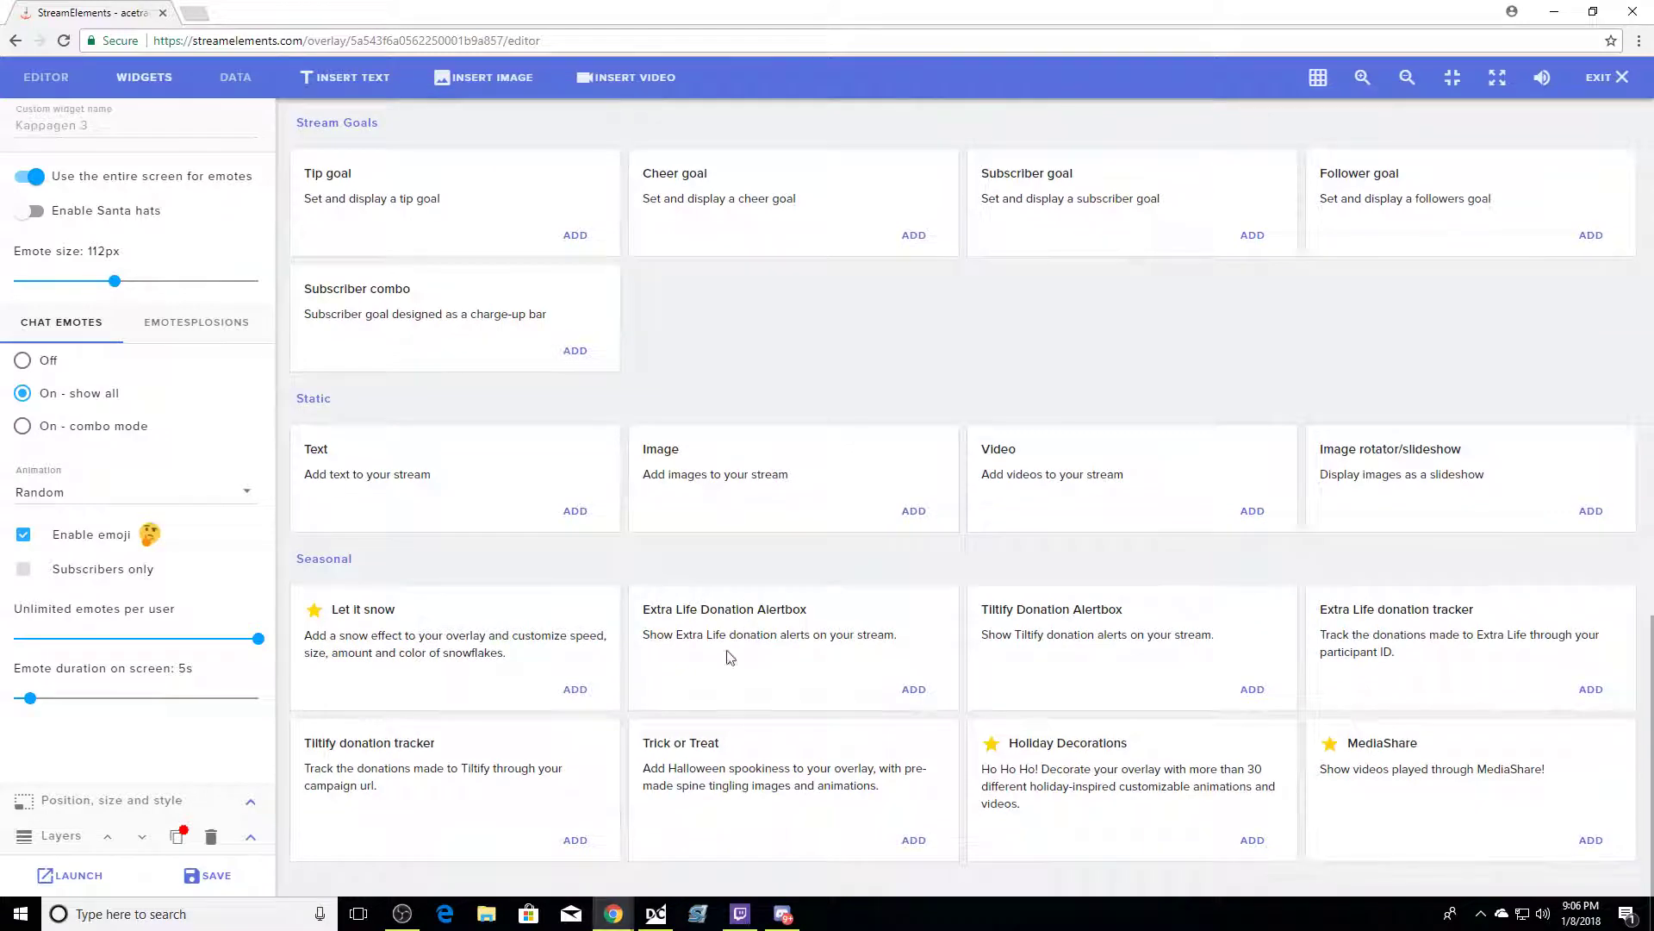
# Add a Let it snow widget stretched across the entire canvas.
pyautogui.click(578, 688)
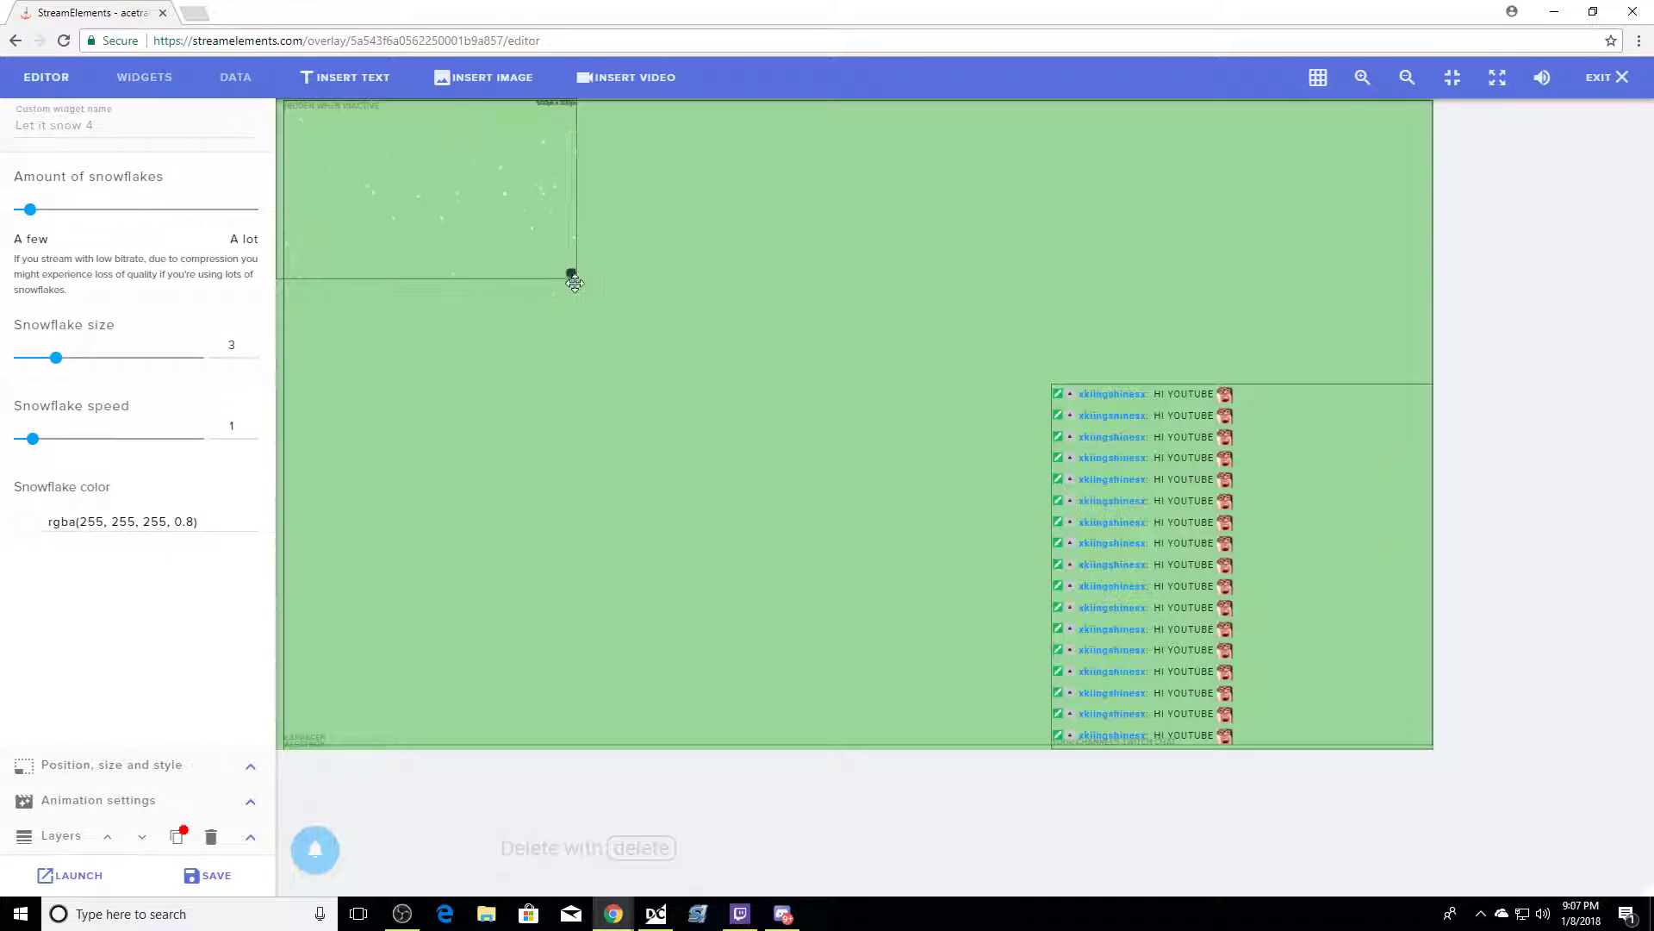
pyautogui.moveTo(570, 272); pyautogui.dragTo(1430, 746)
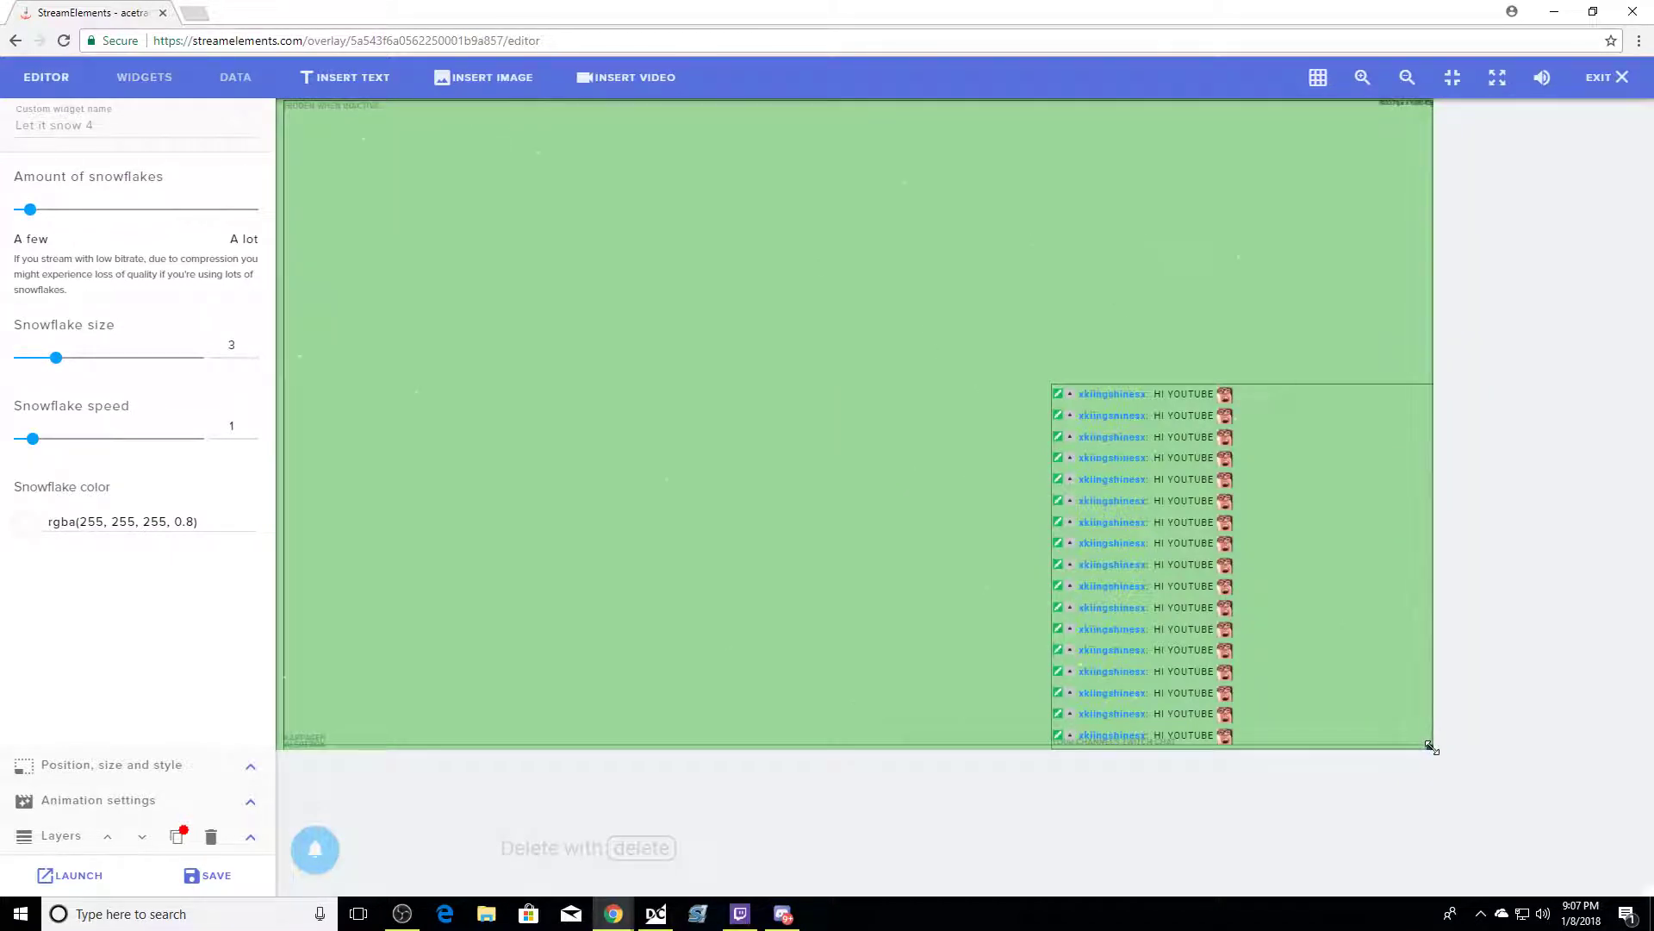
pyautogui.click(169, 90)
pyautogui.scroll(10, 1182, 362)
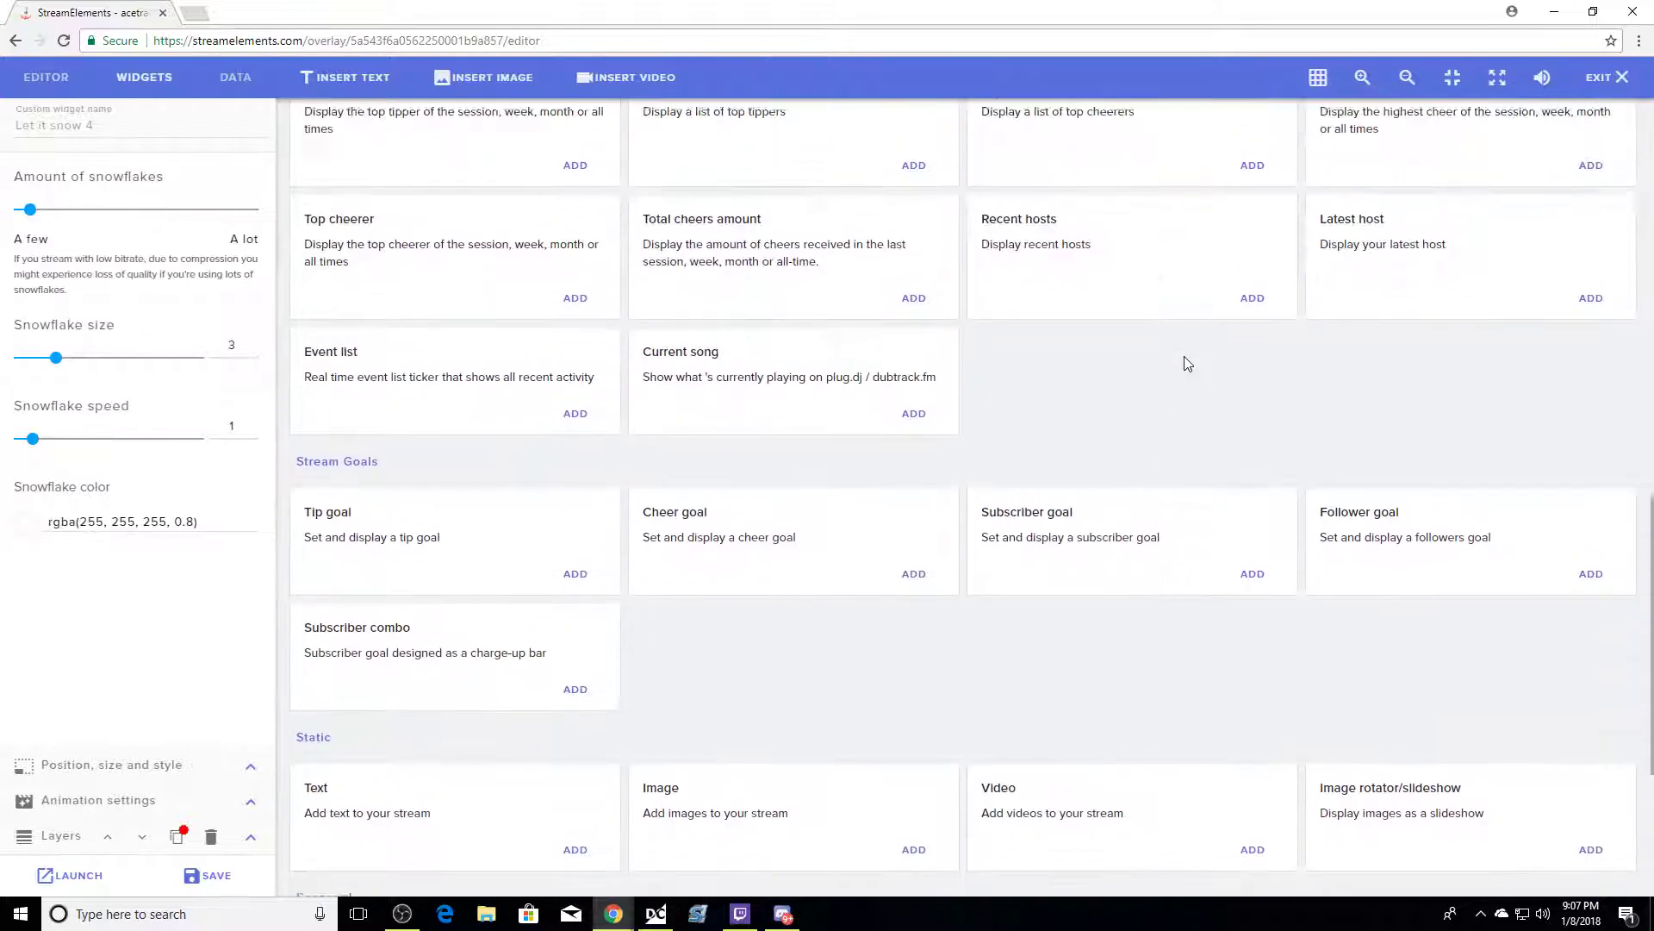
pyautogui.scroll(8, 1065, 604)
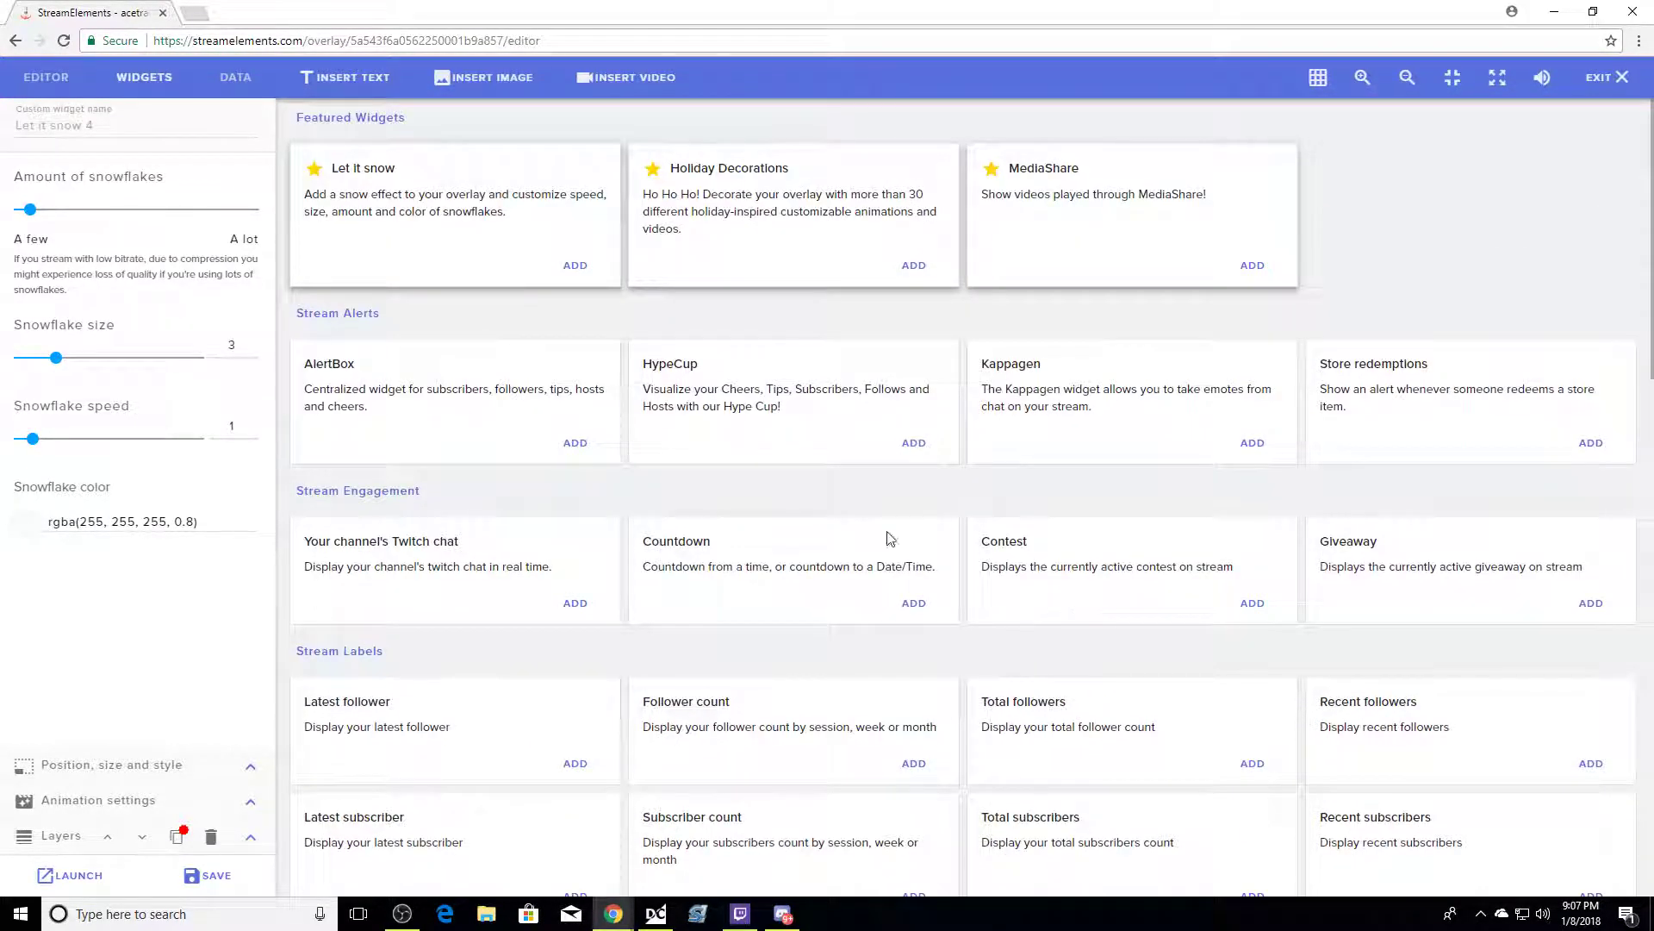
# Add a HypeCup widget, shrink it, and place it along the bottom beside the chat.
pyautogui.click(912, 445)
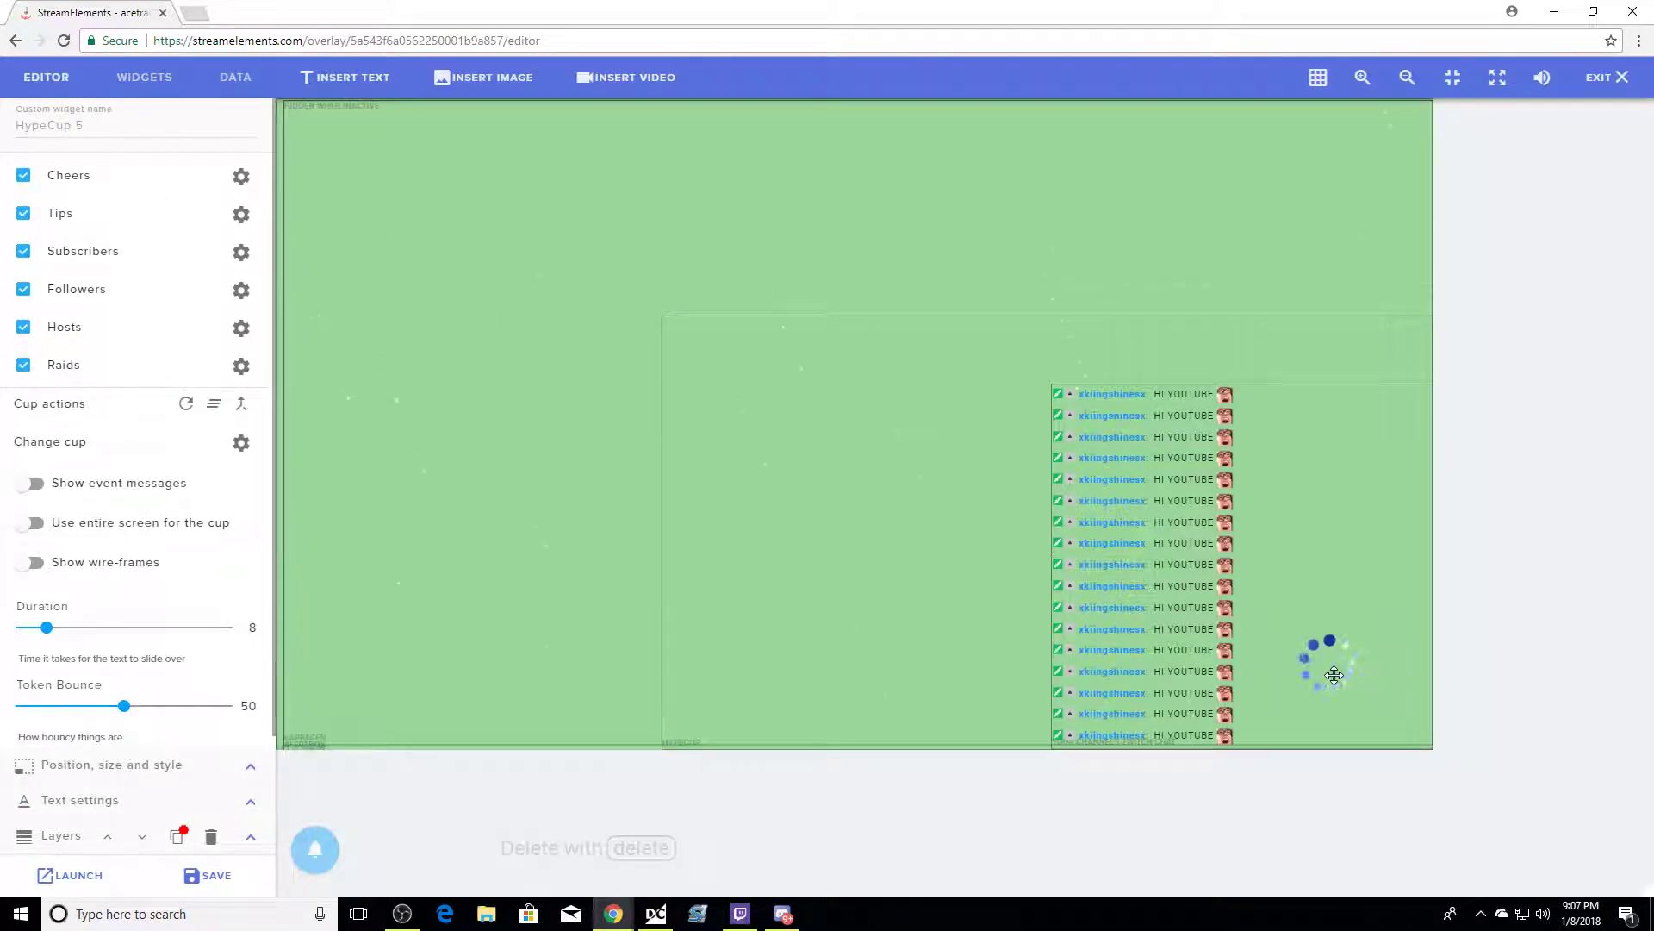
pyautogui.moveTo(1334, 674); pyautogui.dragTo(970, 633)
pyautogui.moveTo(1048, 714); pyautogui.dragTo(753, 498)
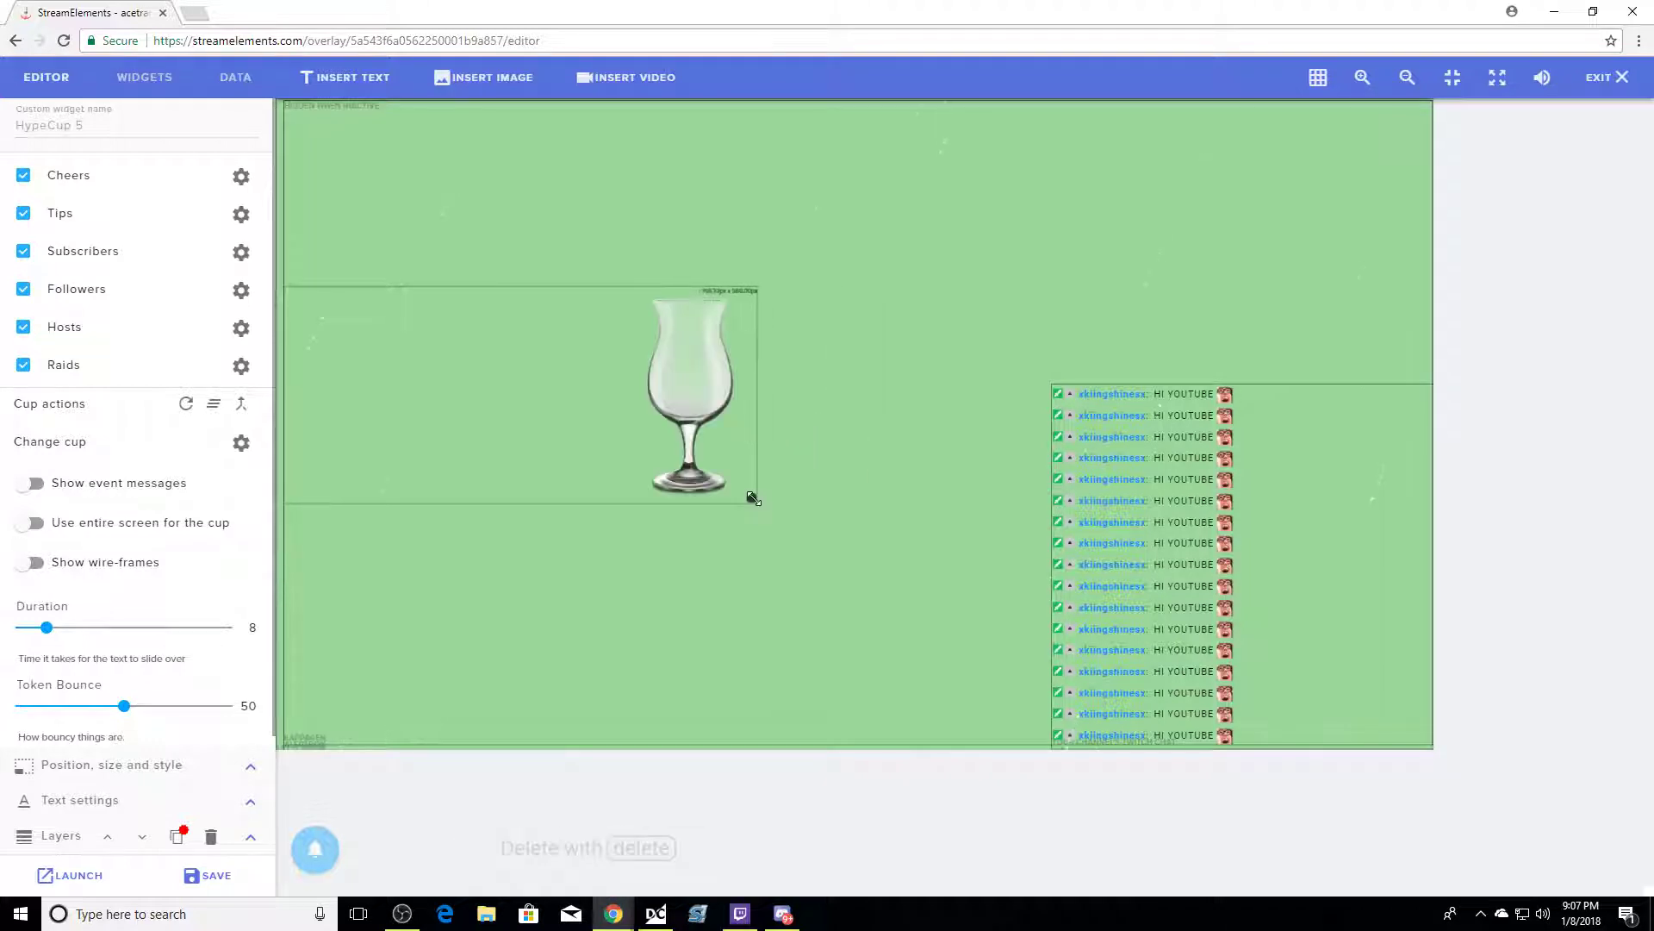
pyautogui.moveTo(658, 423); pyautogui.dragTo(949, 667)
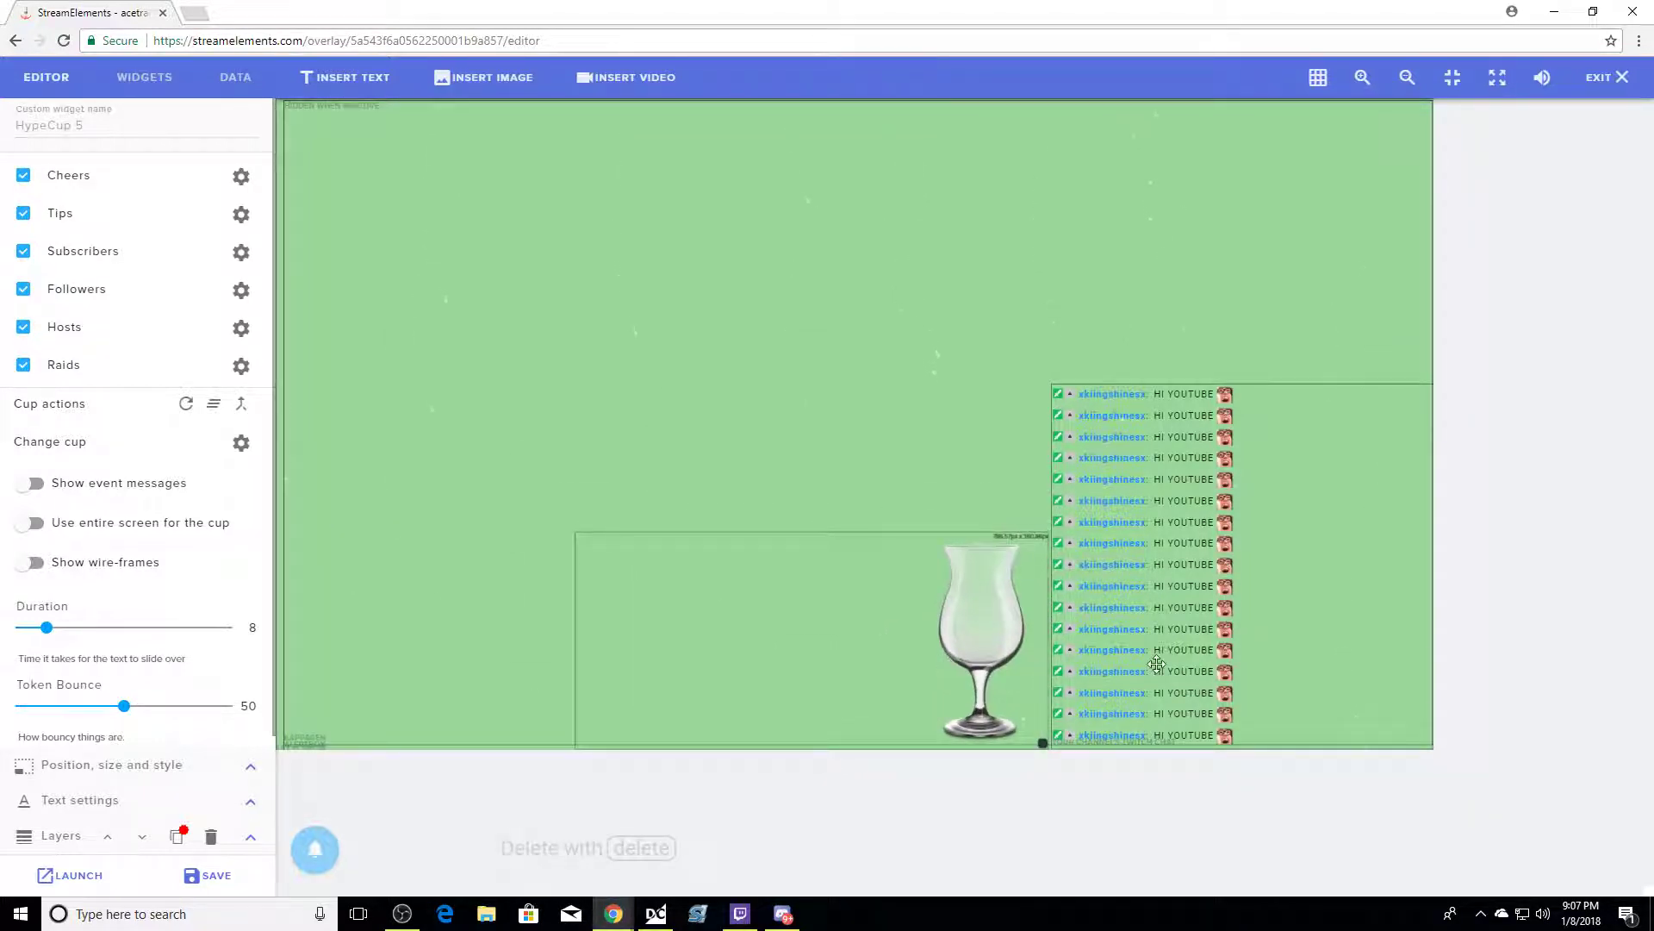
pyautogui.click(123, 71)
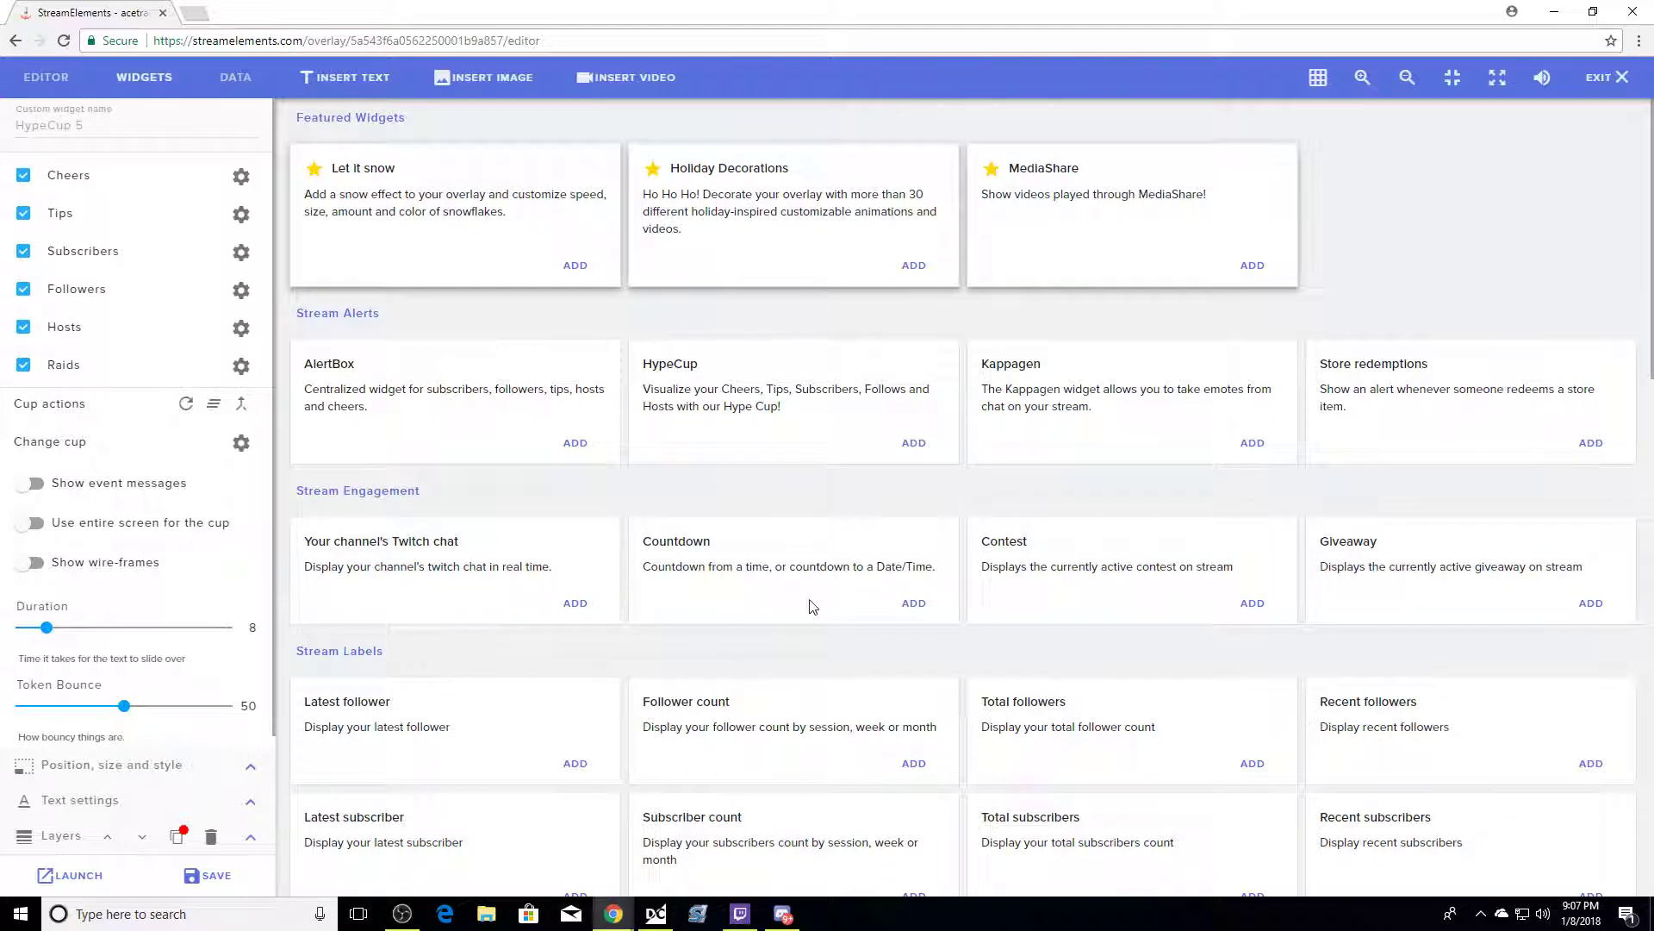
# Scroll the widget catalog to the Static section showing the Image widget.
pyautogui.scroll(-8, 1098, 599)
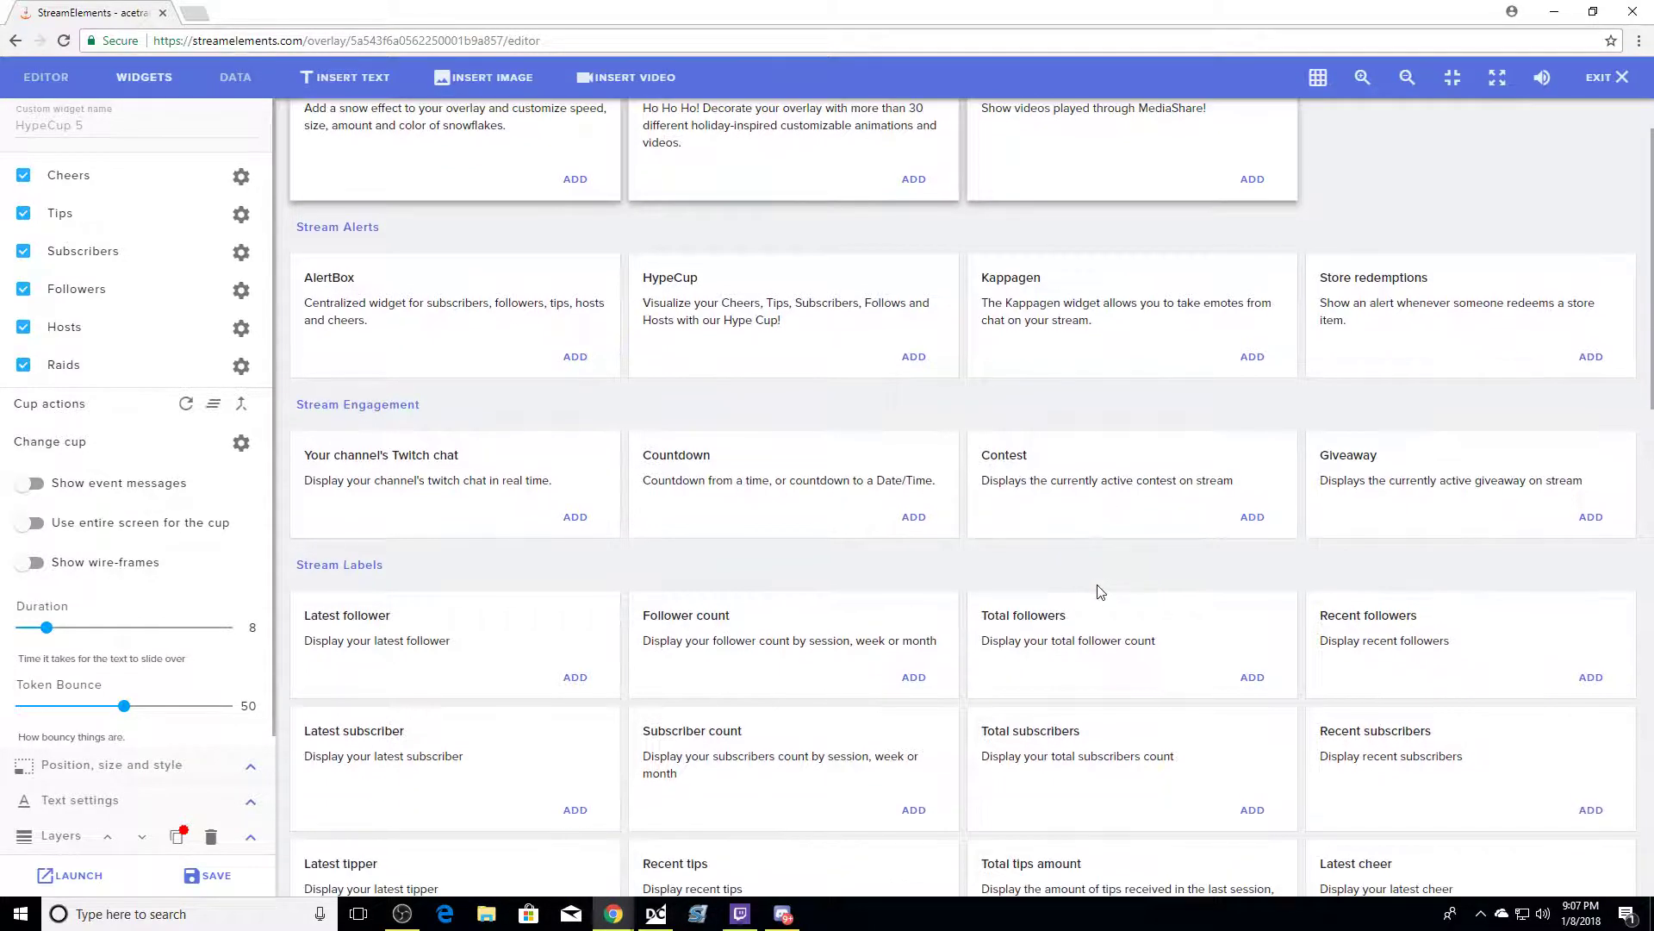
pyautogui.scroll(-4, 1108, 603)
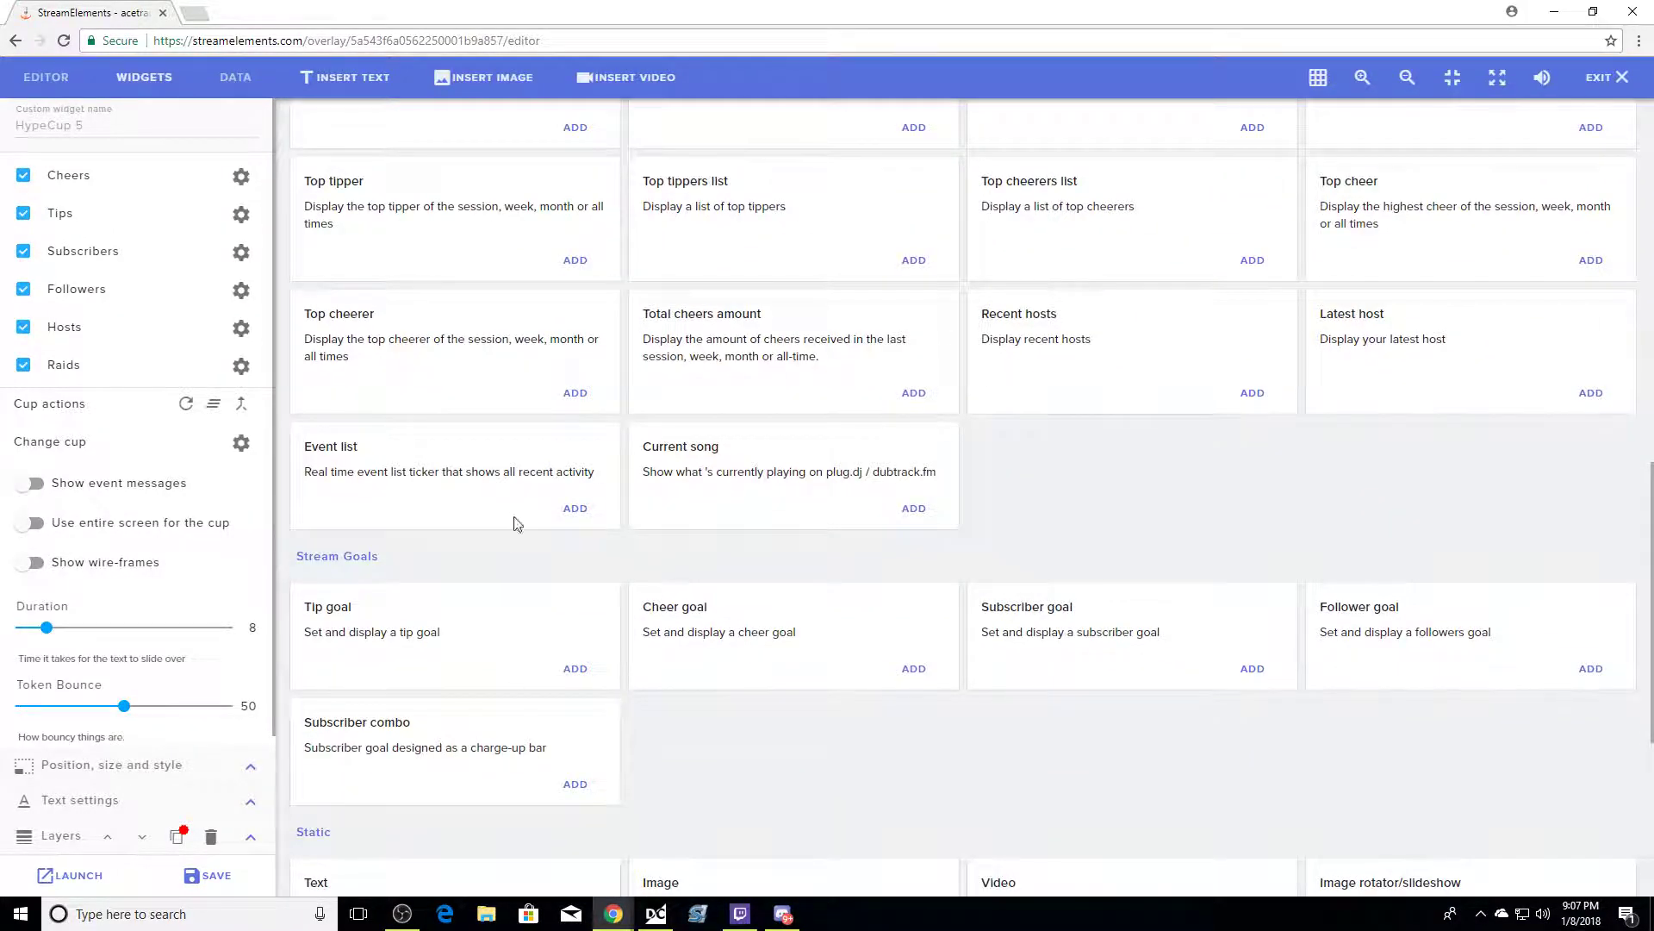
pyautogui.scroll(12, 507, 509)
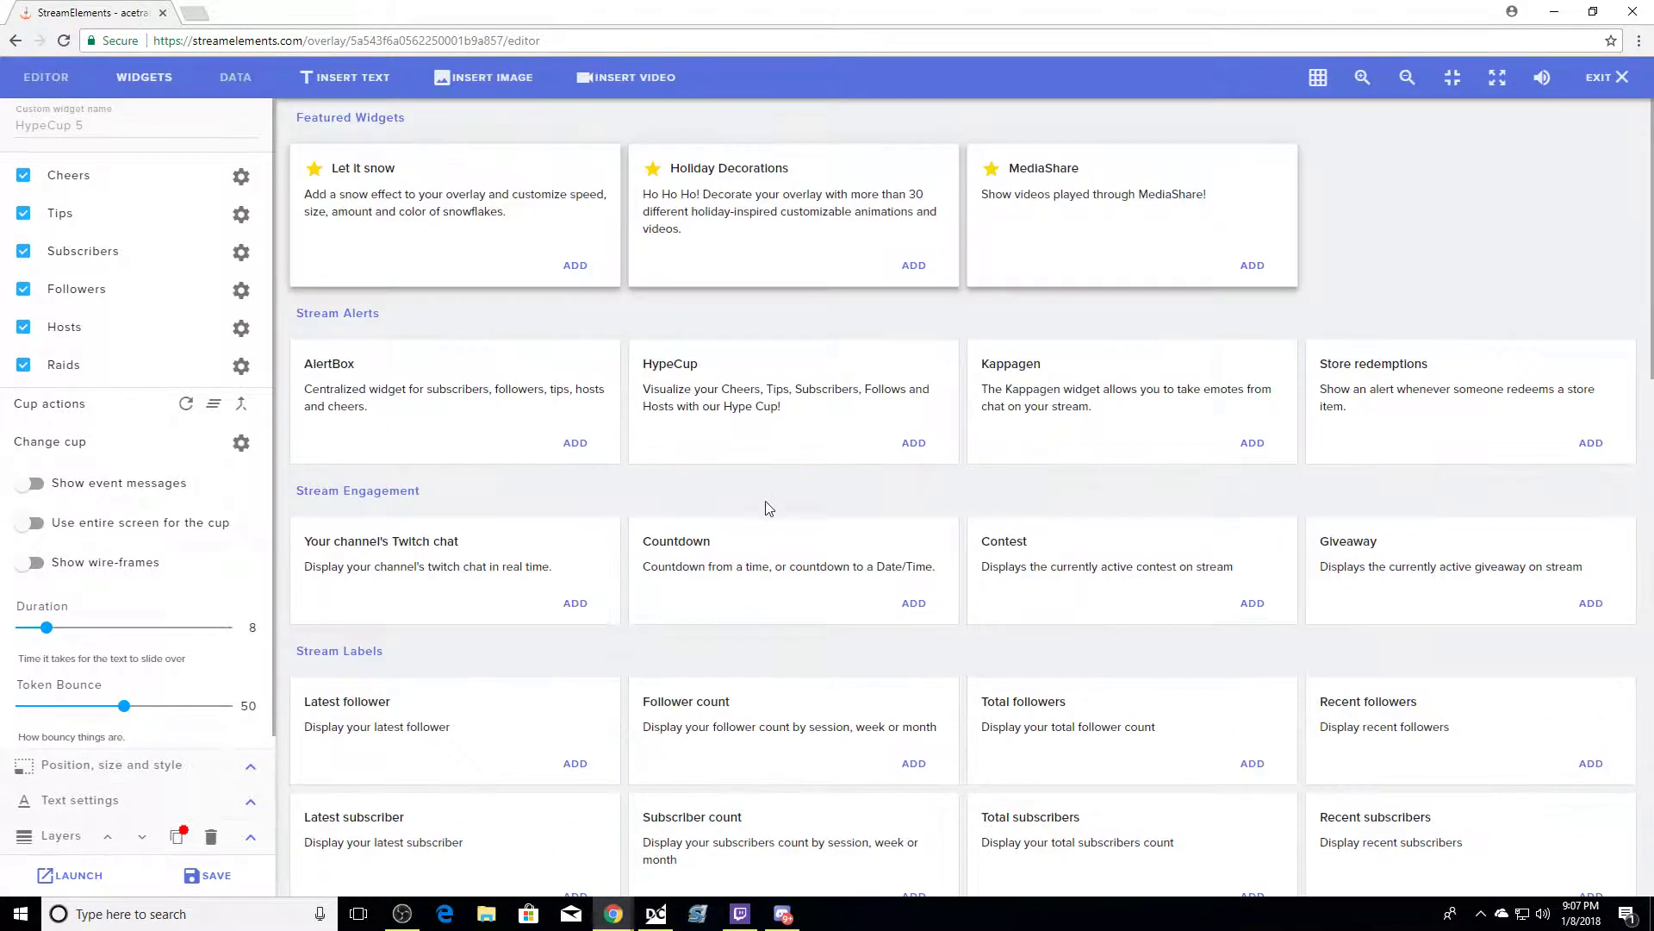
pyautogui.scroll(-16, 769, 508)
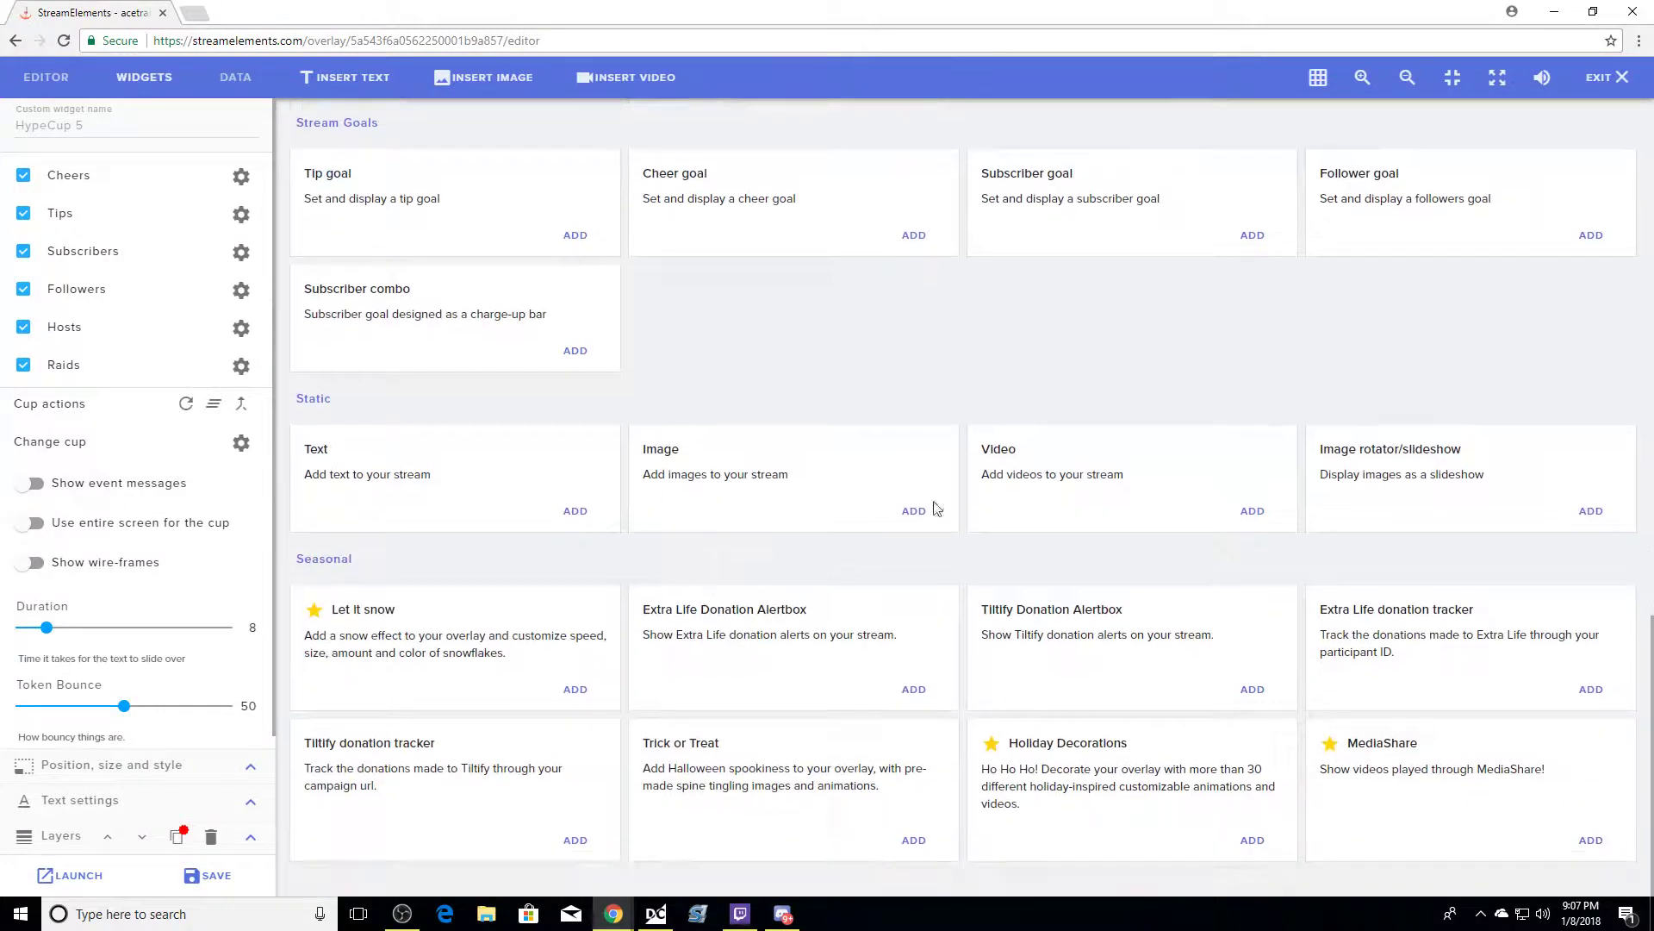
# Add an Image widget showing Blue_Extra_Life_Overlay.png.
pyautogui.click(920, 516)
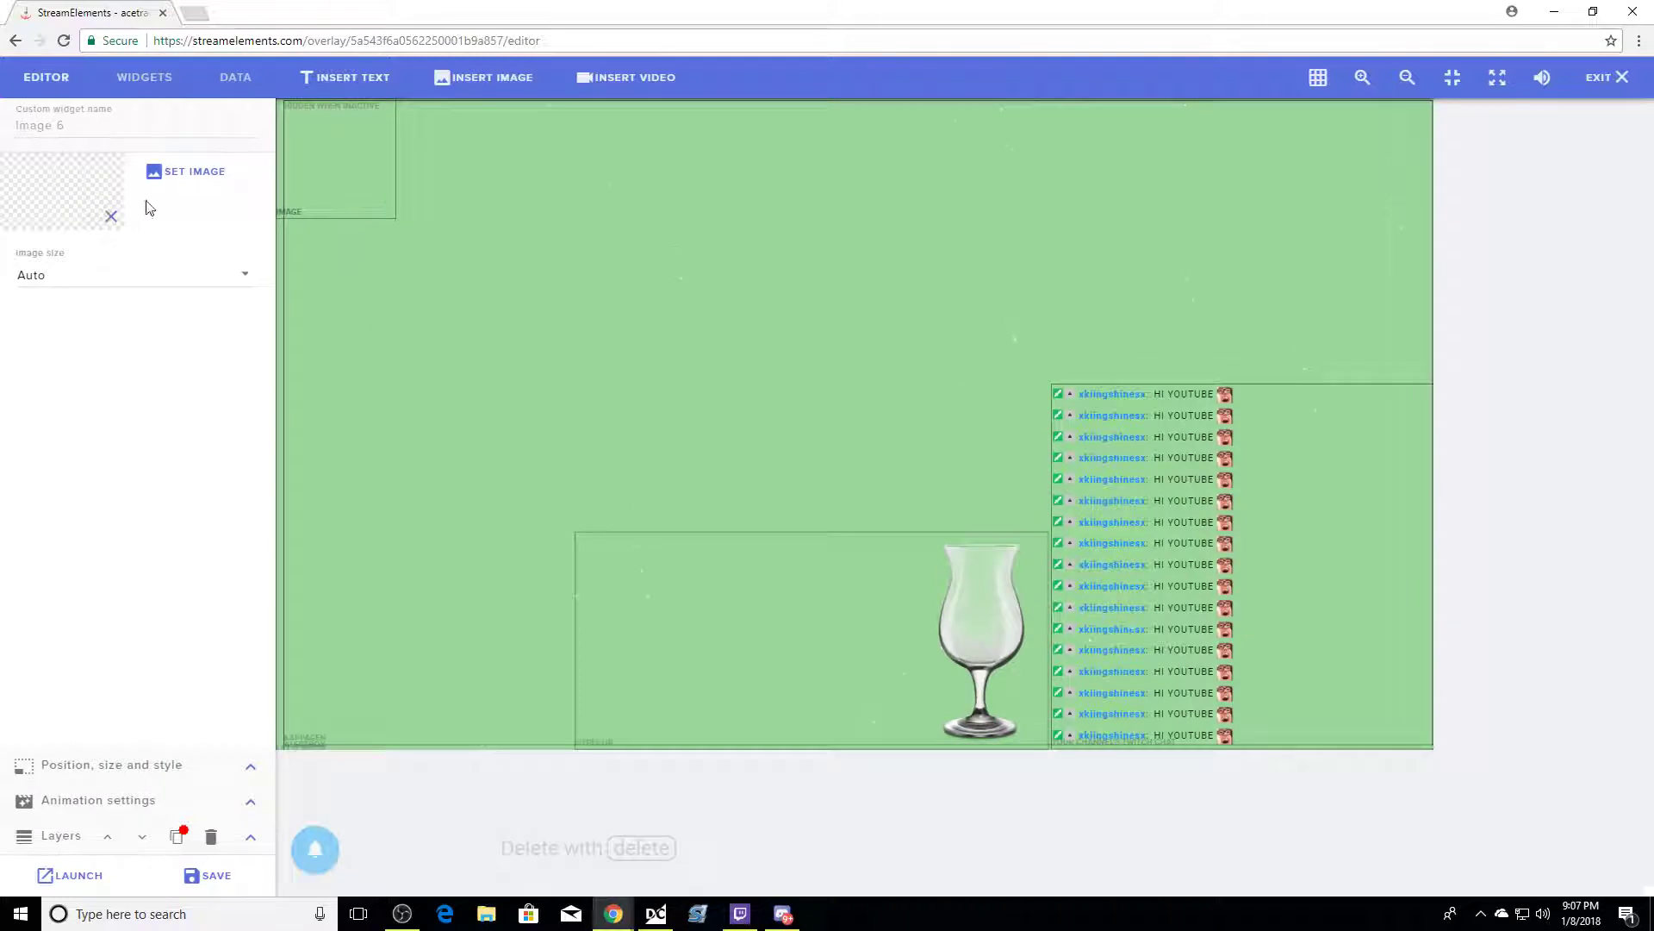
pyautogui.click(202, 166)
pyautogui.moveTo(1209, 328)
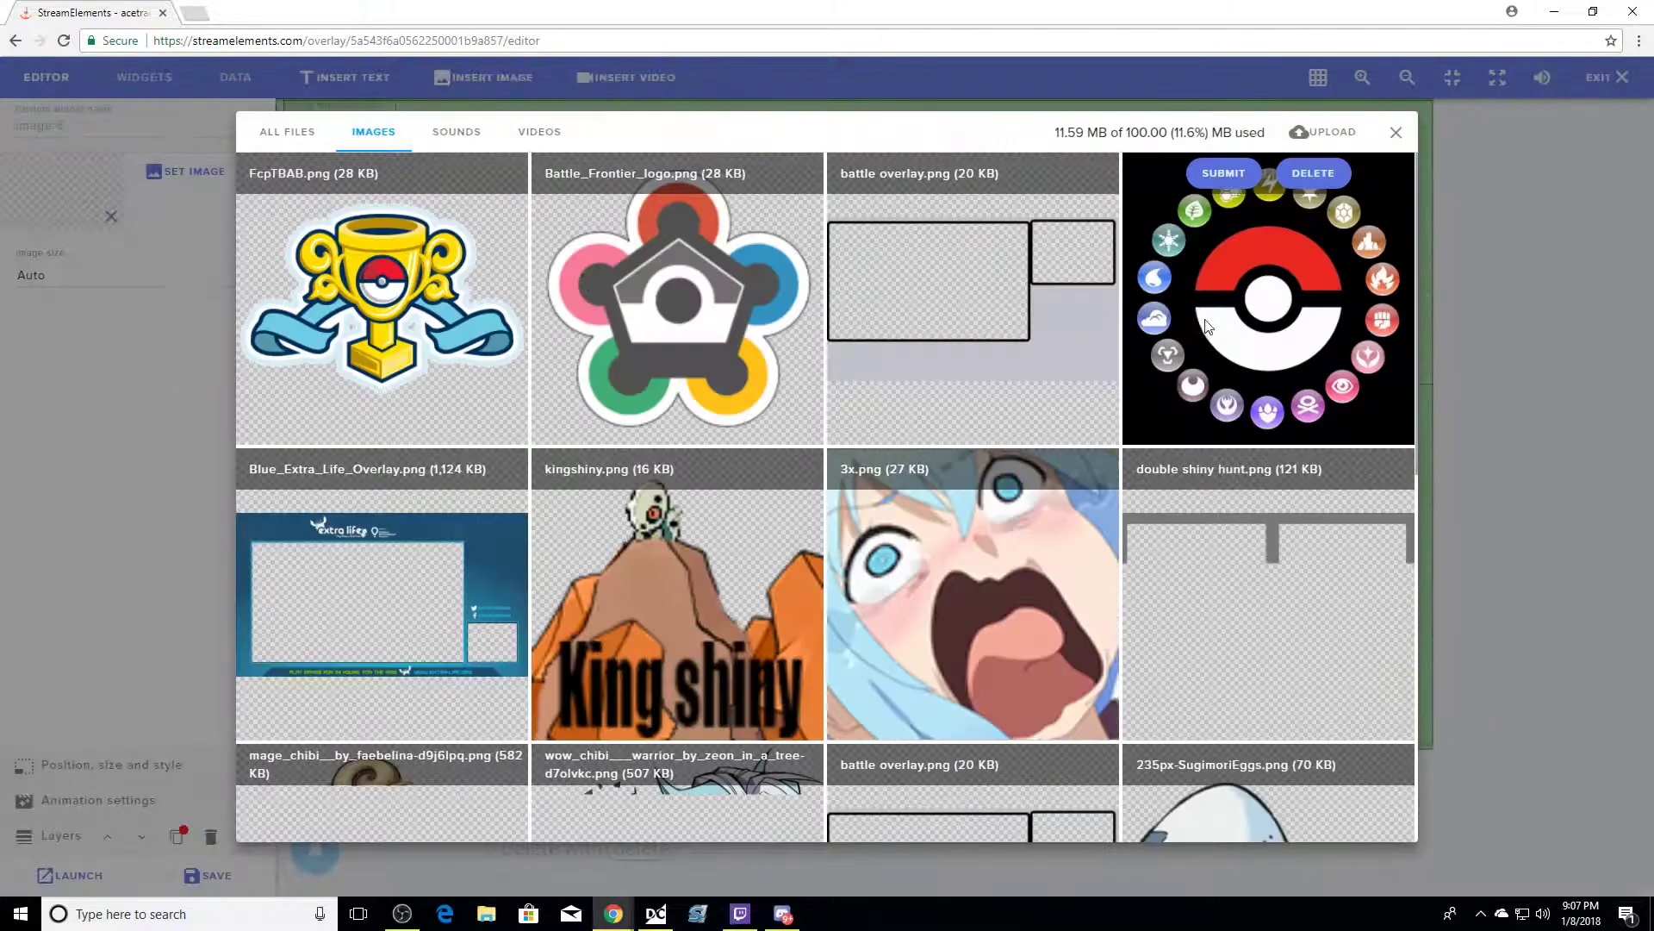
pyautogui.moveTo(379, 605)
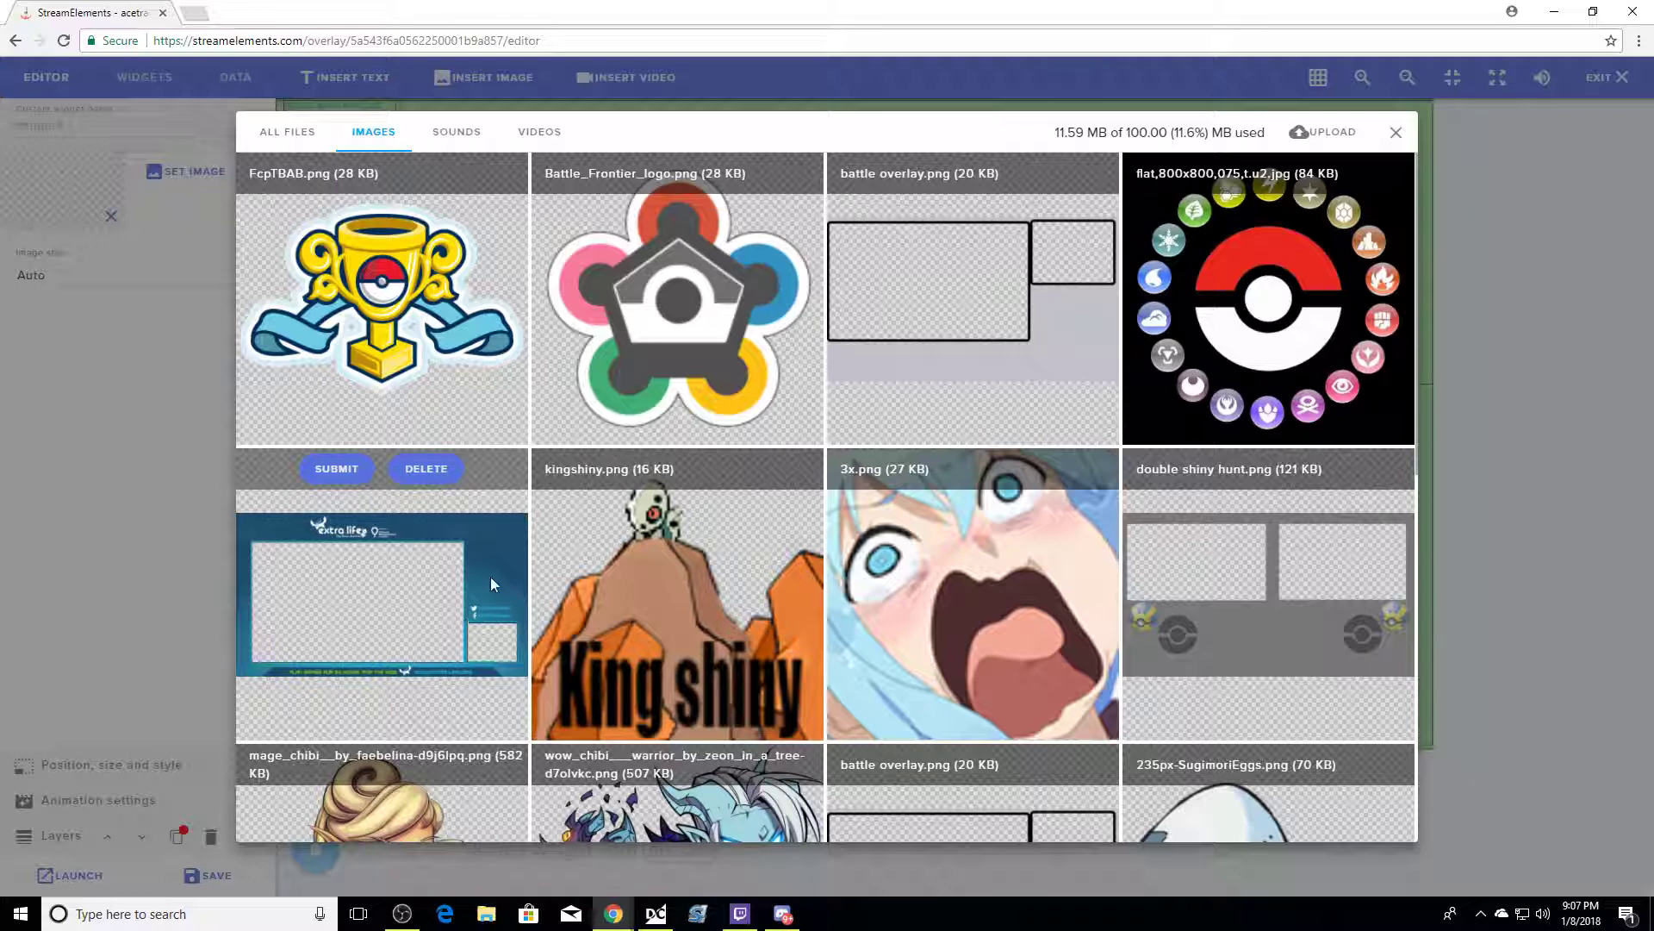
pyautogui.click(336, 469)
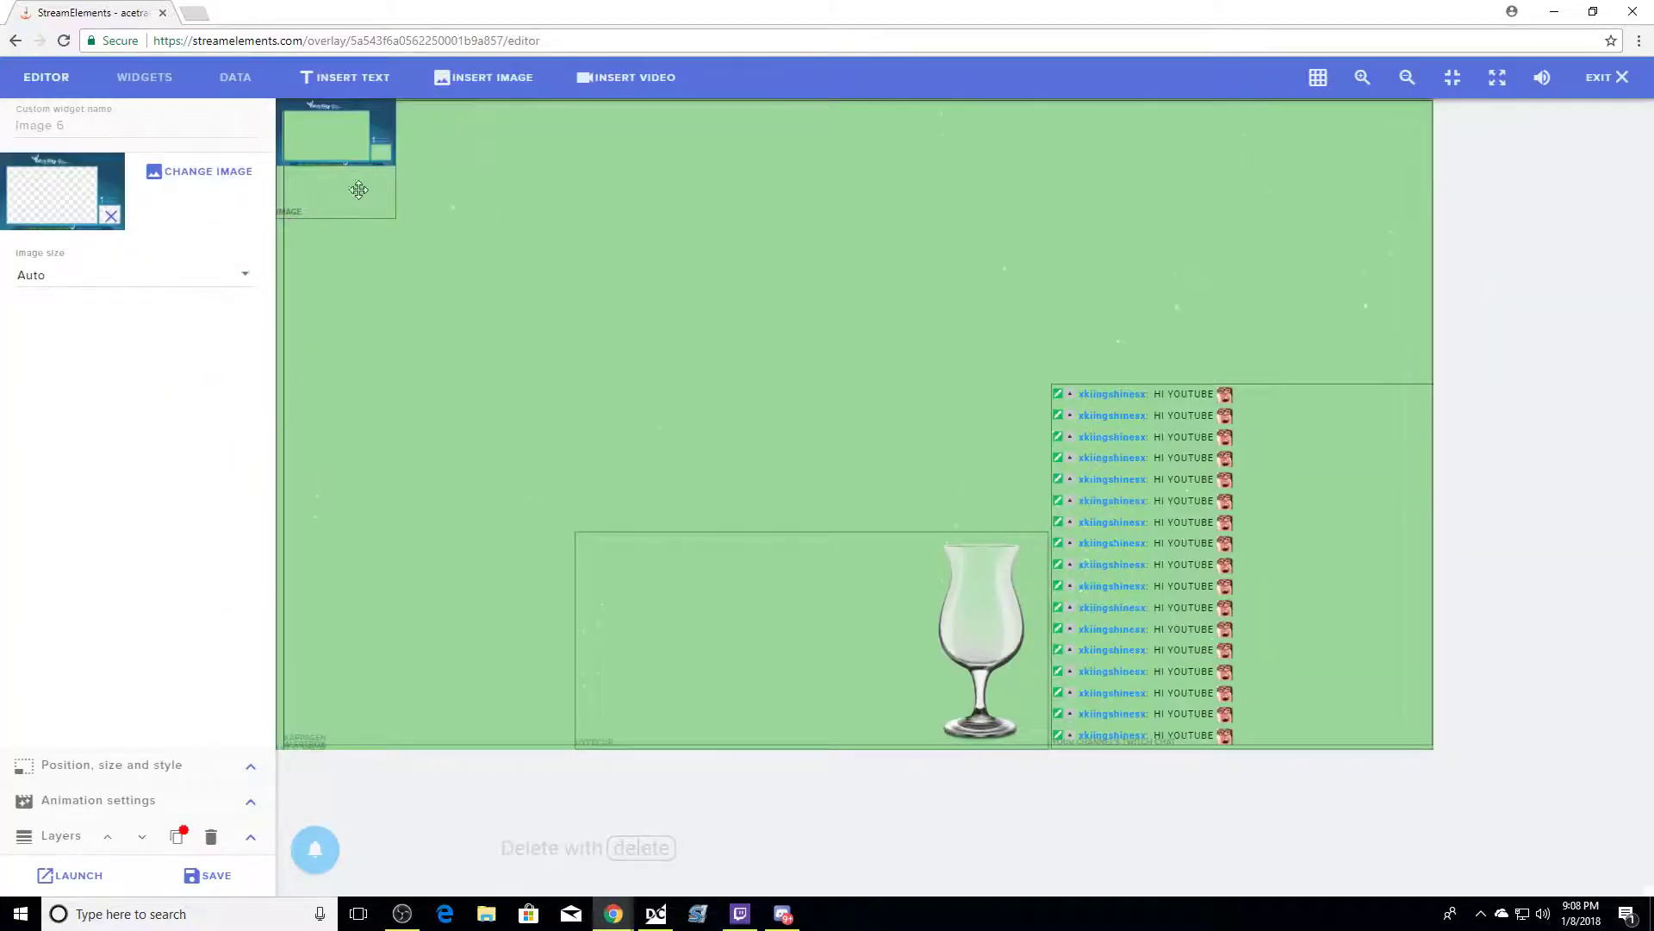
# Resize the Extra Life image to fill the canvas, then delete it.
pyautogui.moveTo(393, 223)
pyautogui.moveTo(391, 215); pyautogui.dragTo(1526, 900)
pyautogui.moveTo(1434, 787); pyautogui.dragTo(539, 298)
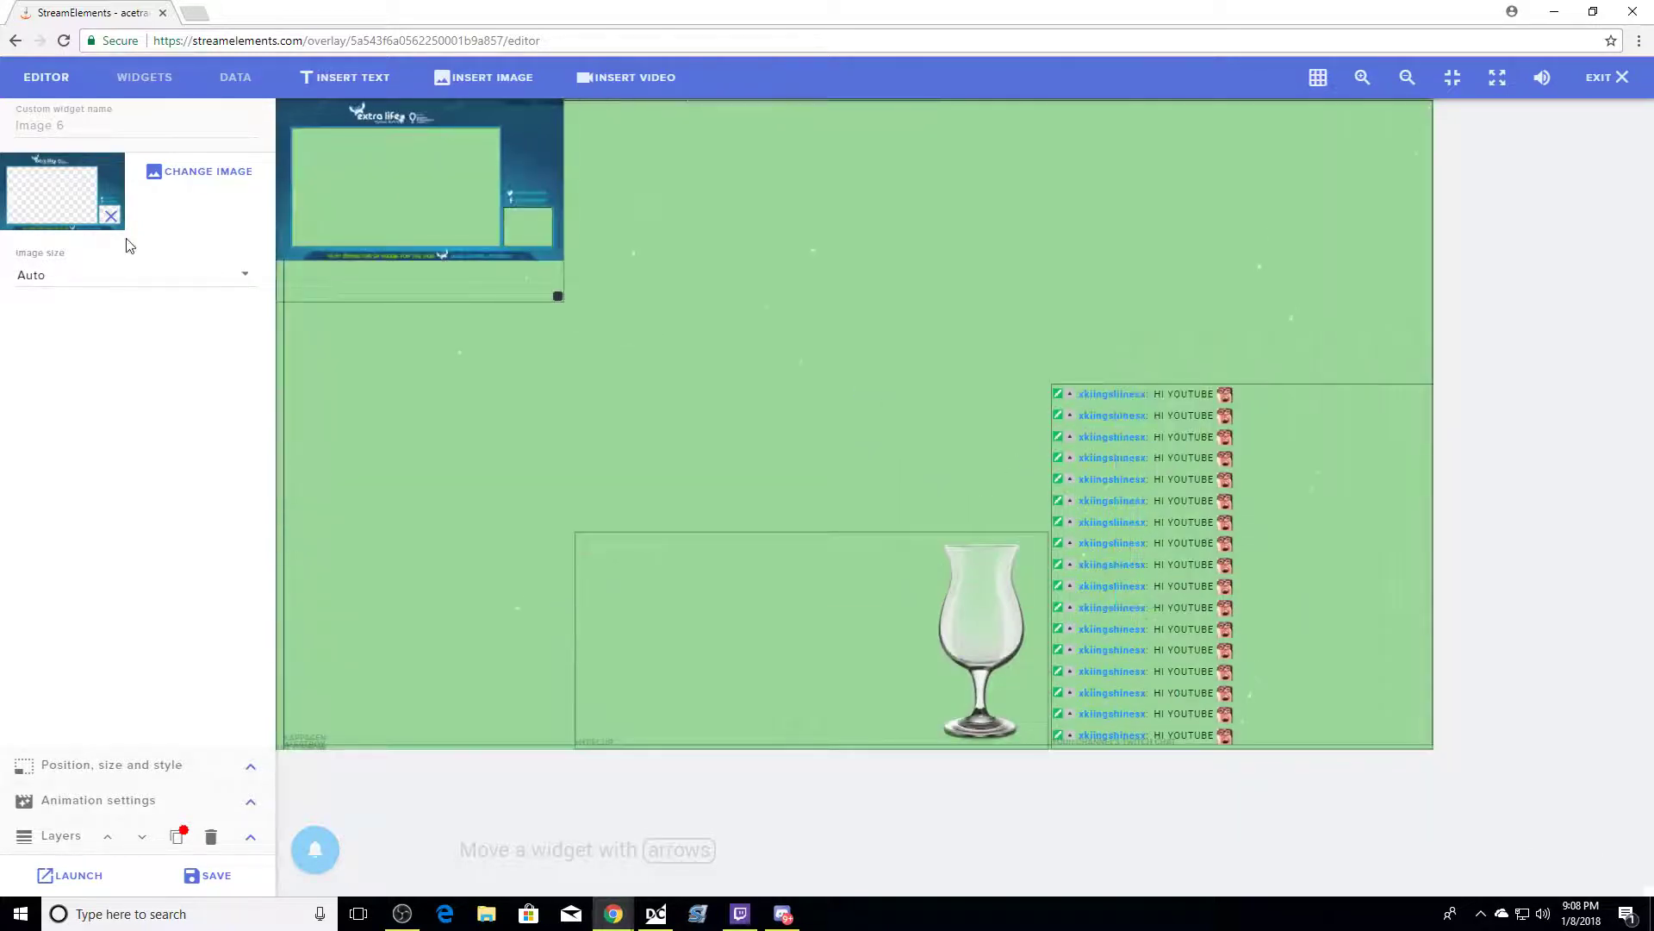
pyautogui.press('Delete')
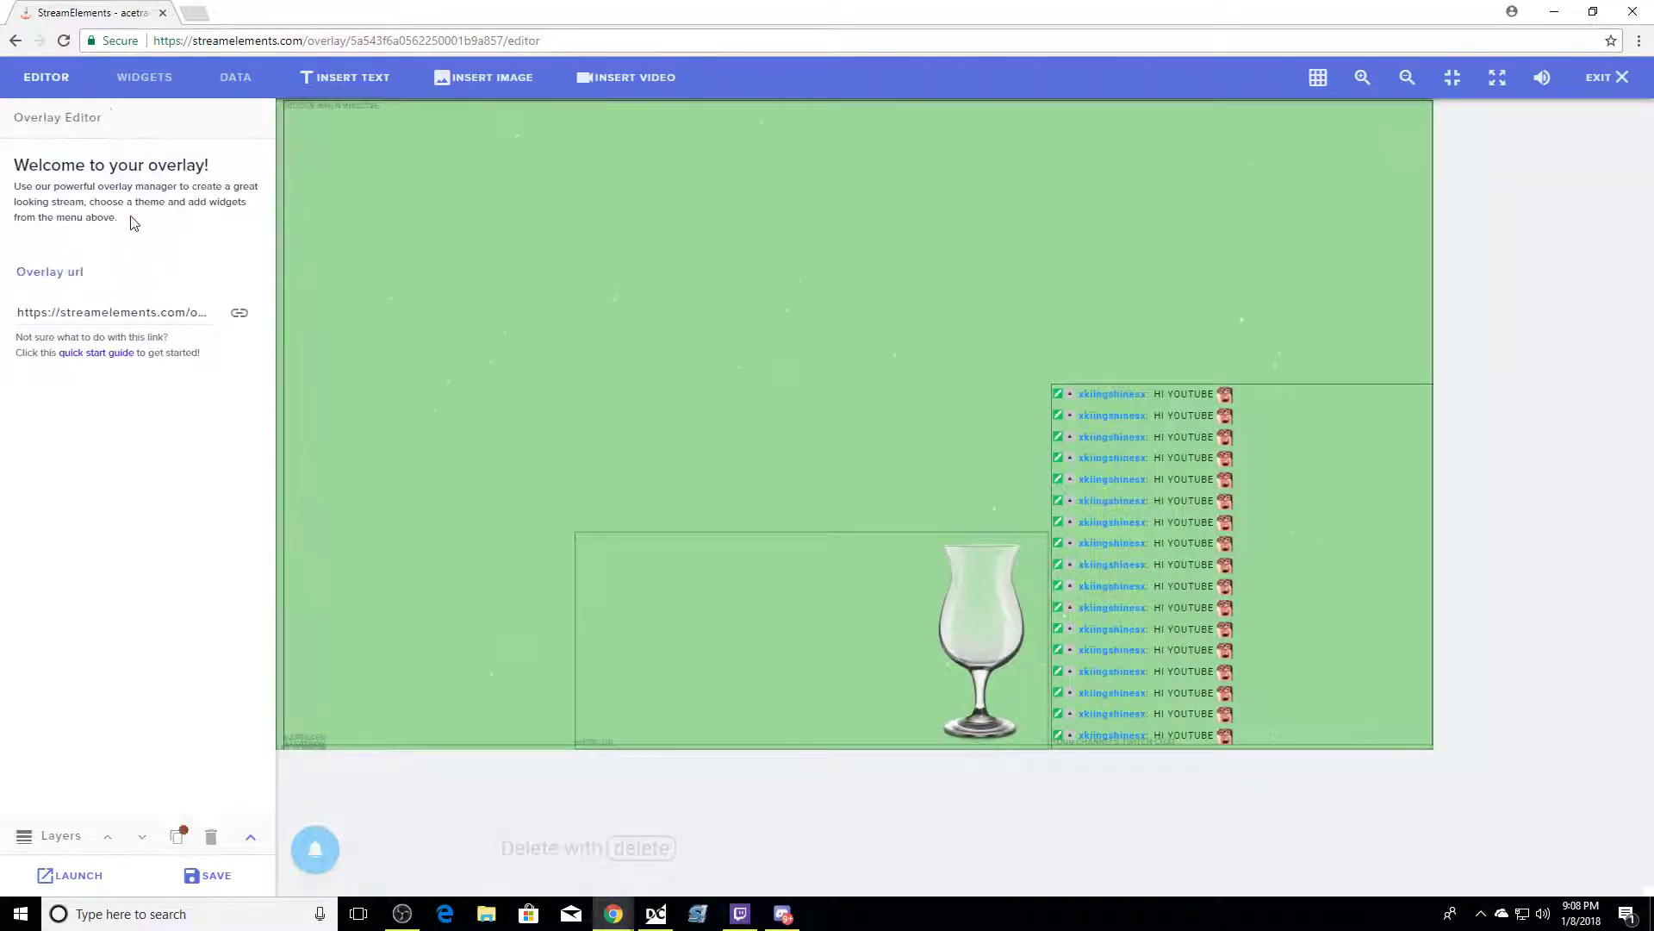
# Insert another Image widget and set its picture to double shiny hunt.png.
pyautogui.click(166, 80)
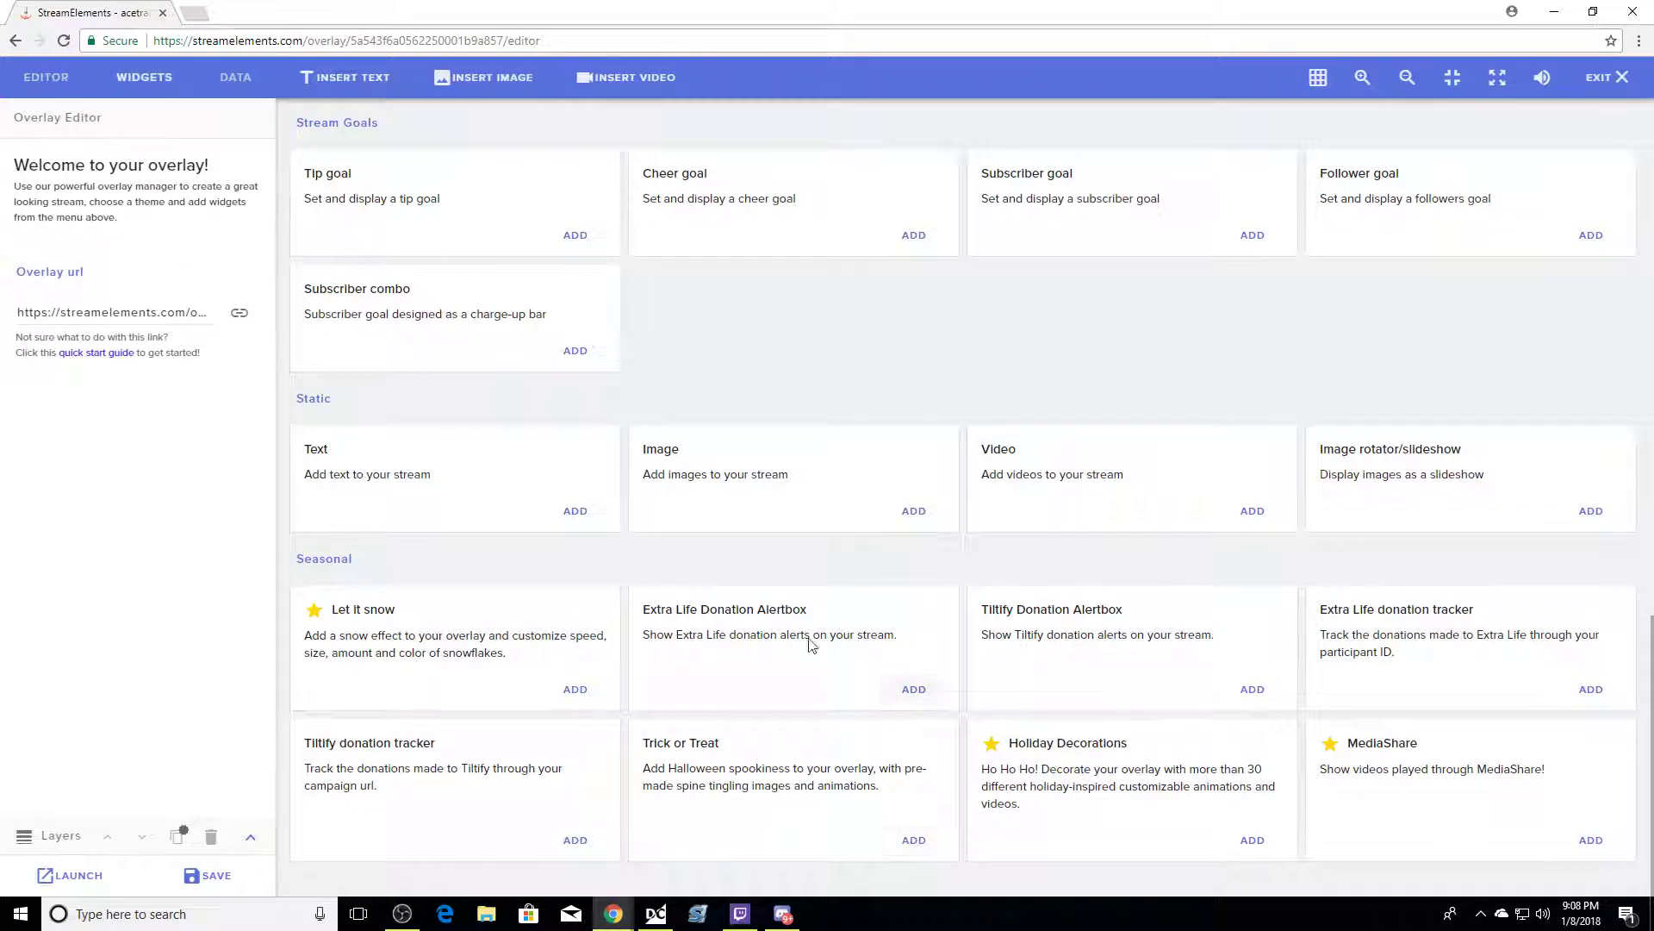
pyautogui.click(458, 82)
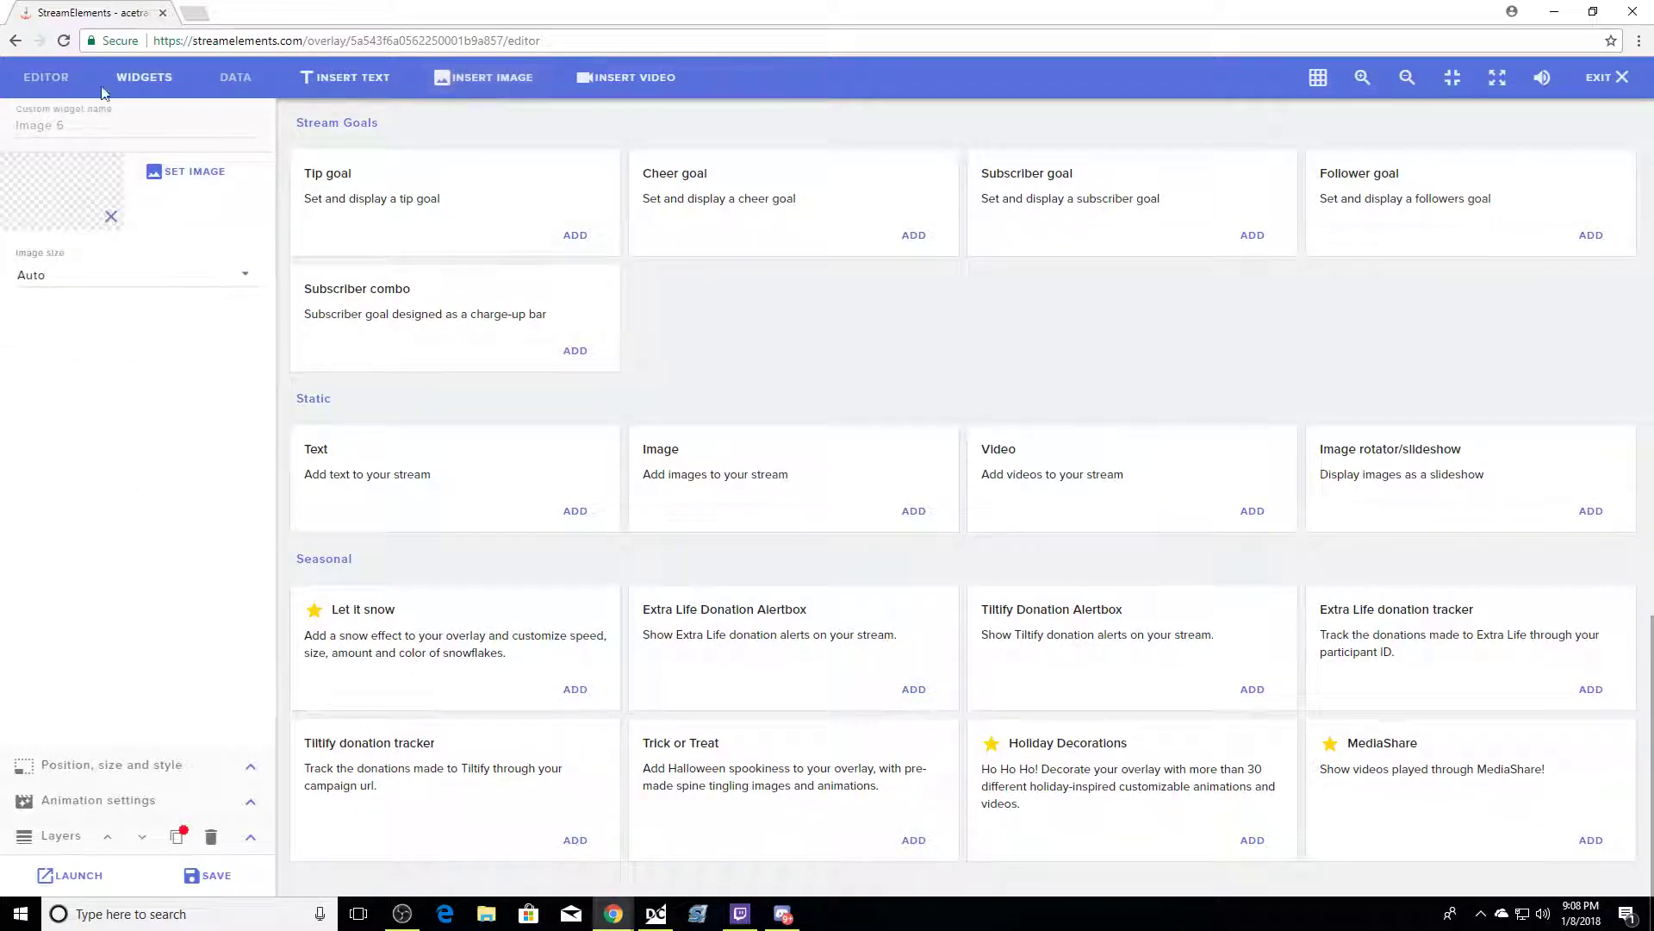
pyautogui.click(47, 80)
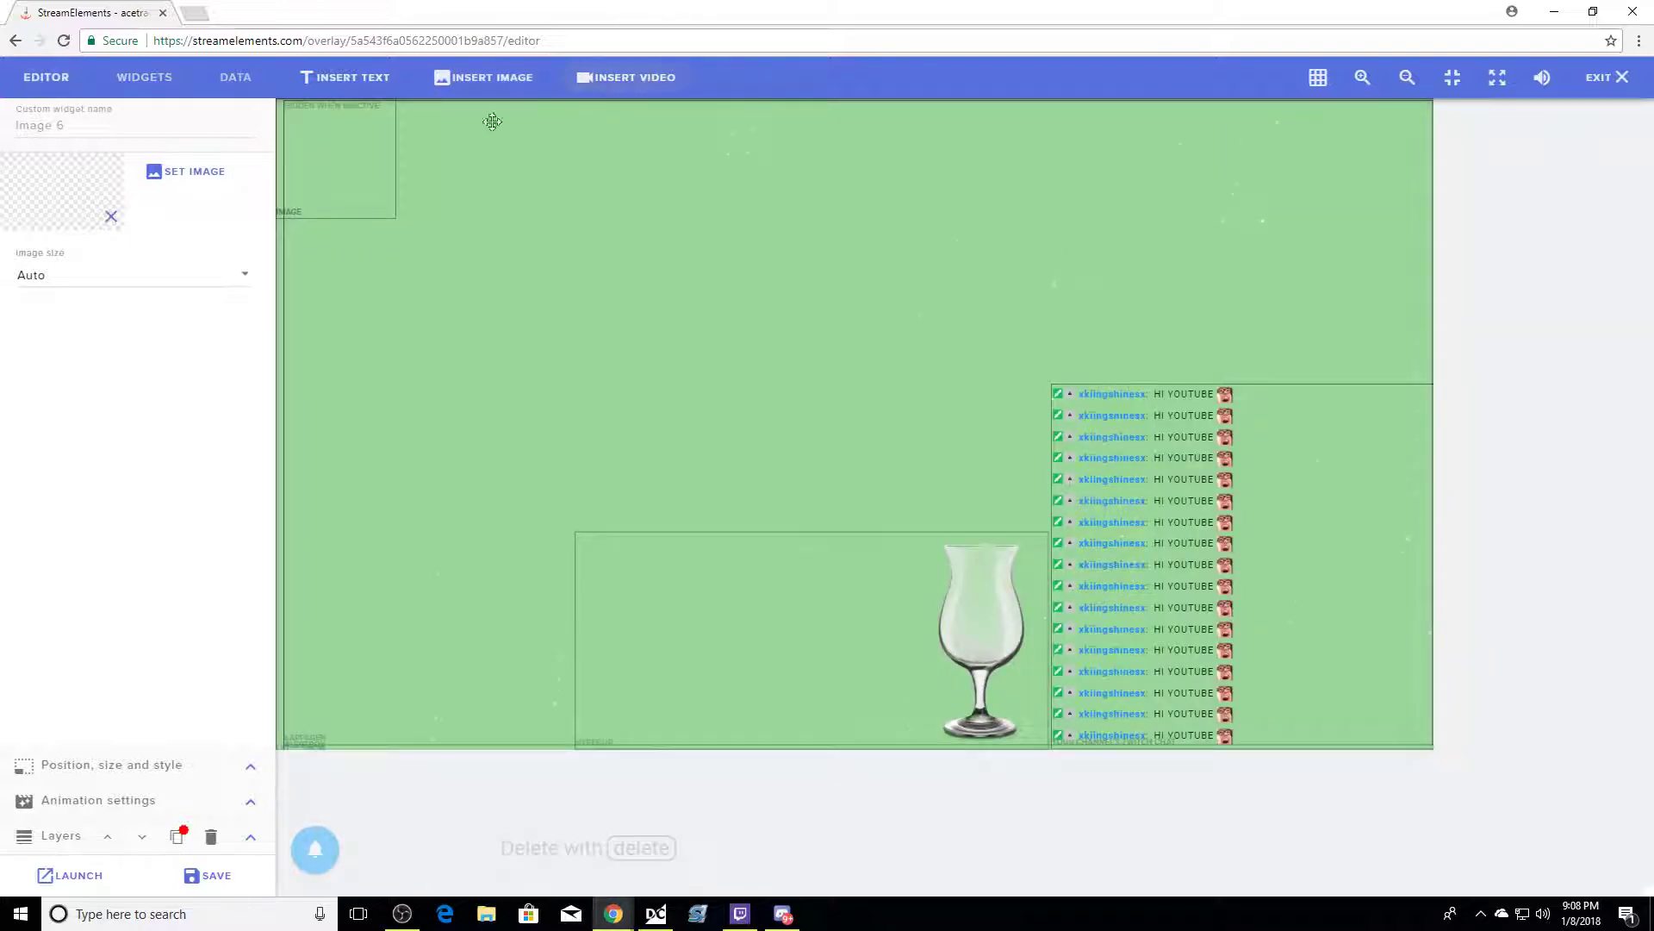
pyautogui.click(190, 170)
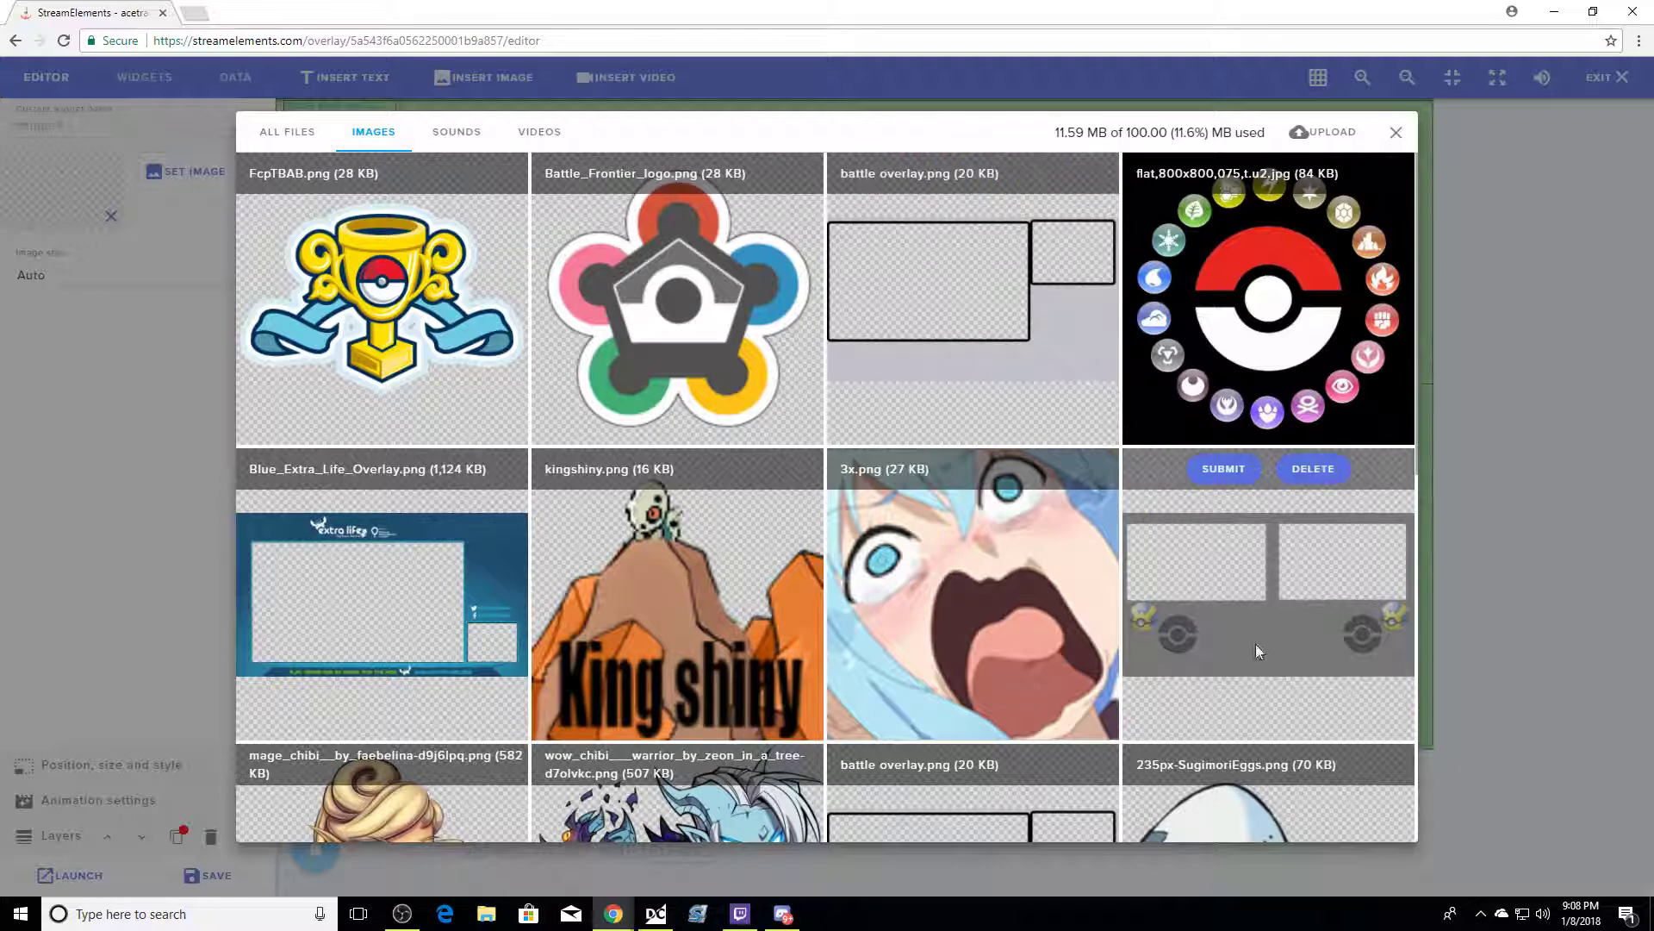
pyautogui.click(1220, 470)
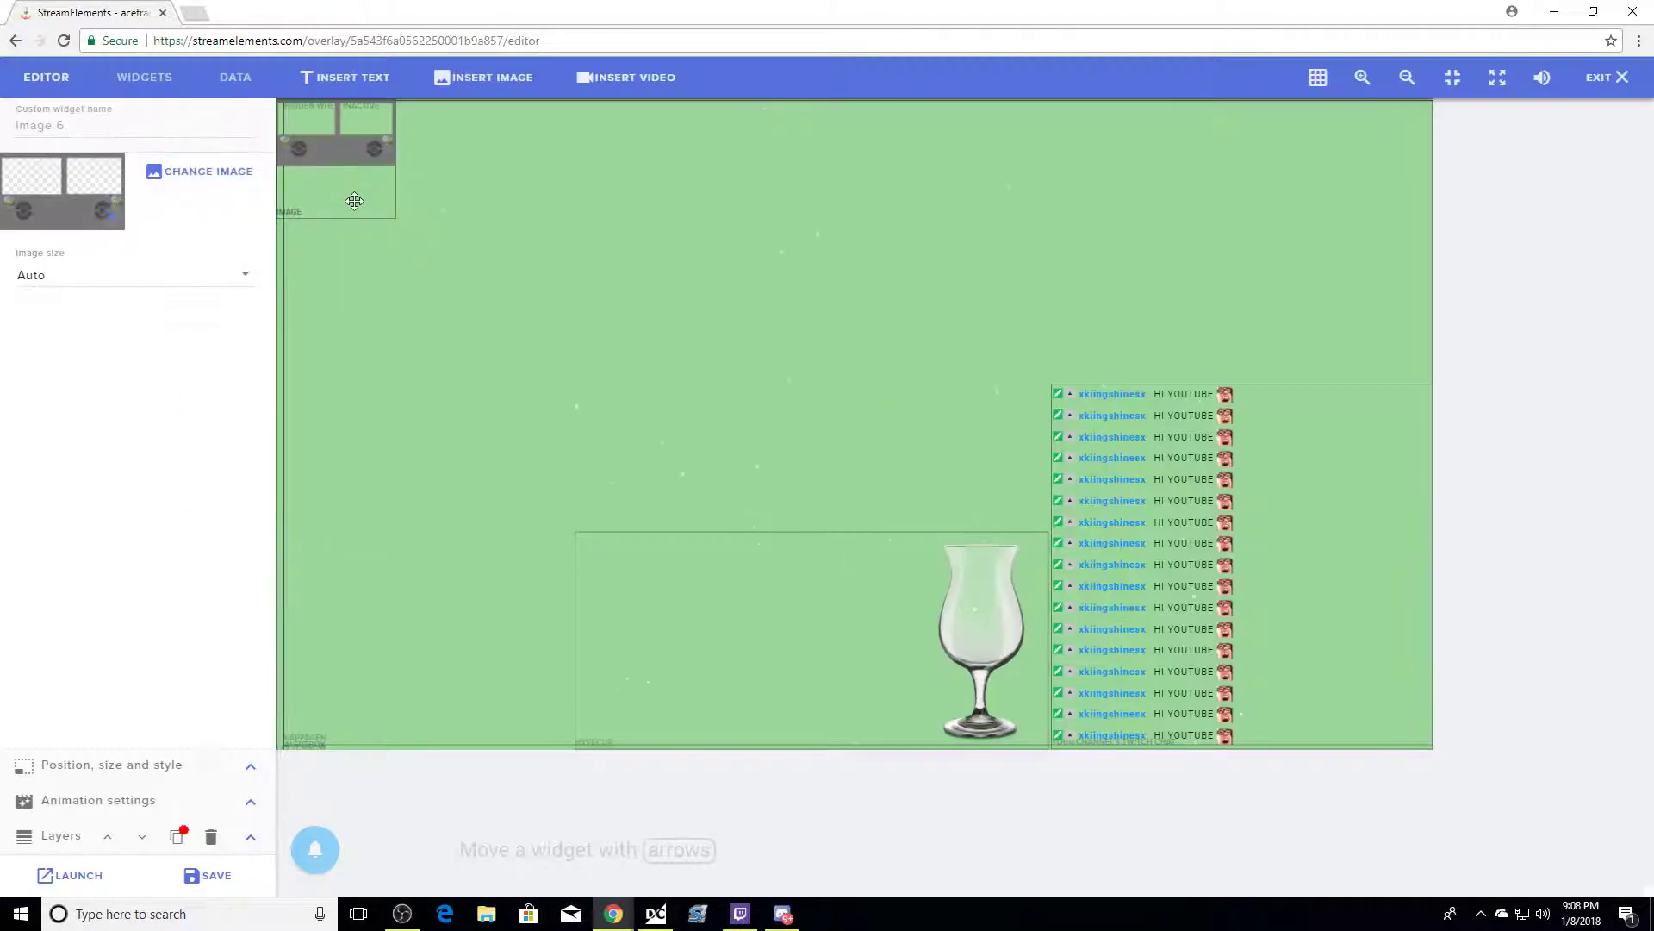
# Set the Pokéball frame image's size to Scaled and stretch it to cover the entire canvas.
pyautogui.moveTo(390, 214); pyautogui.dragTo(1496, 790)
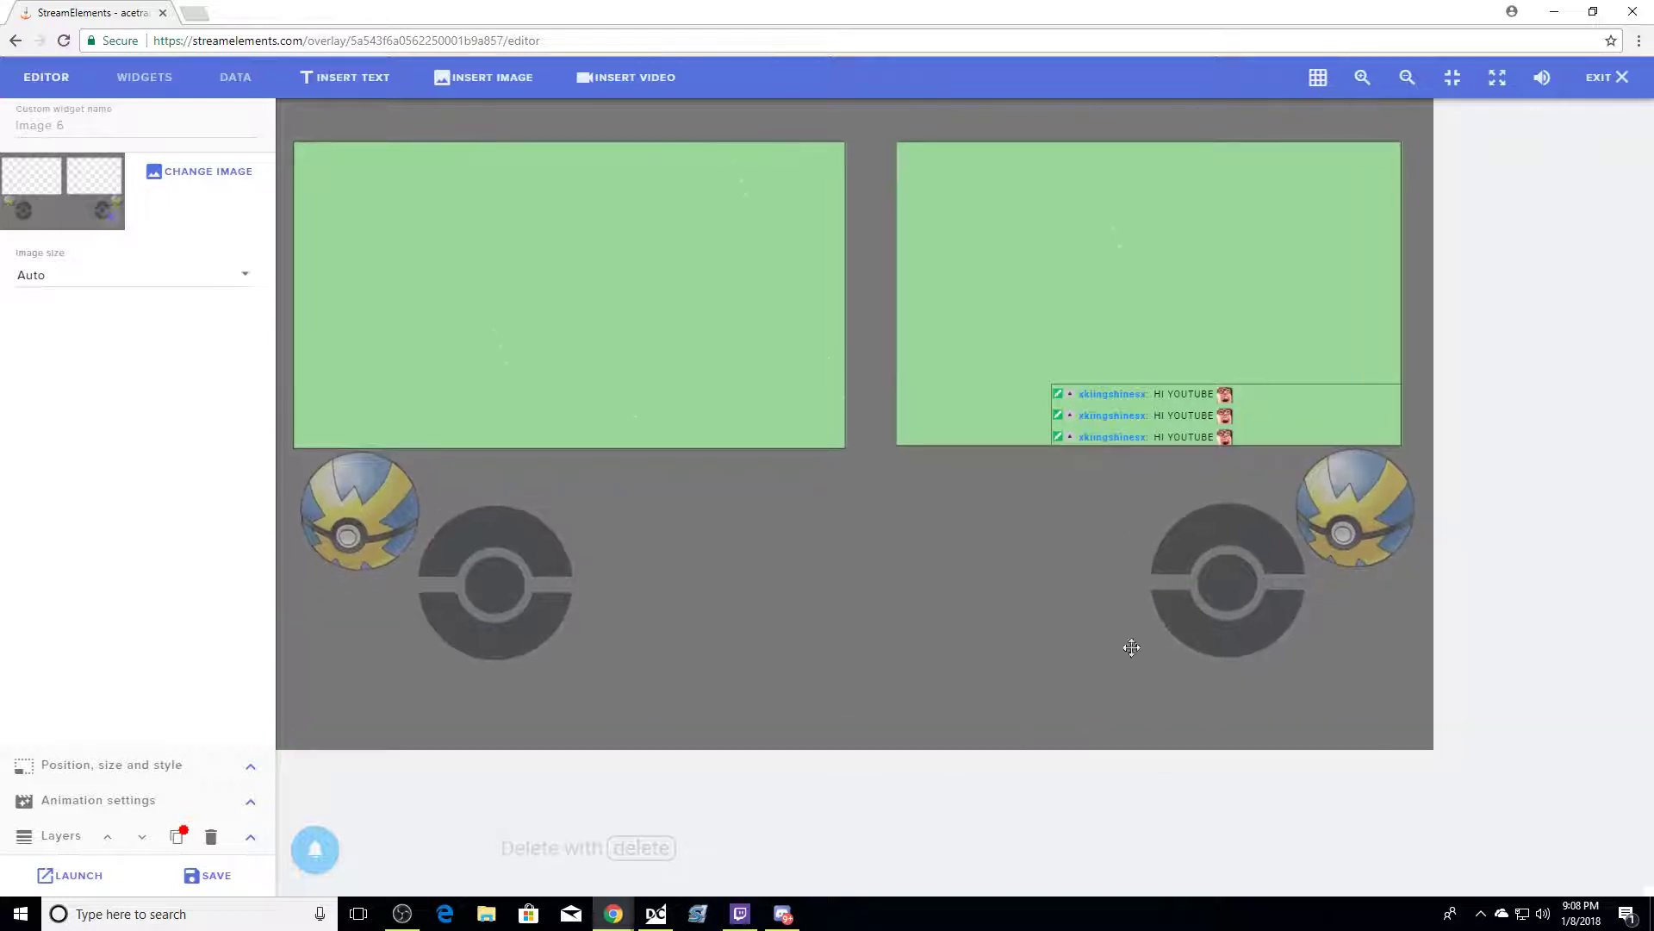
pyautogui.click(138, 276)
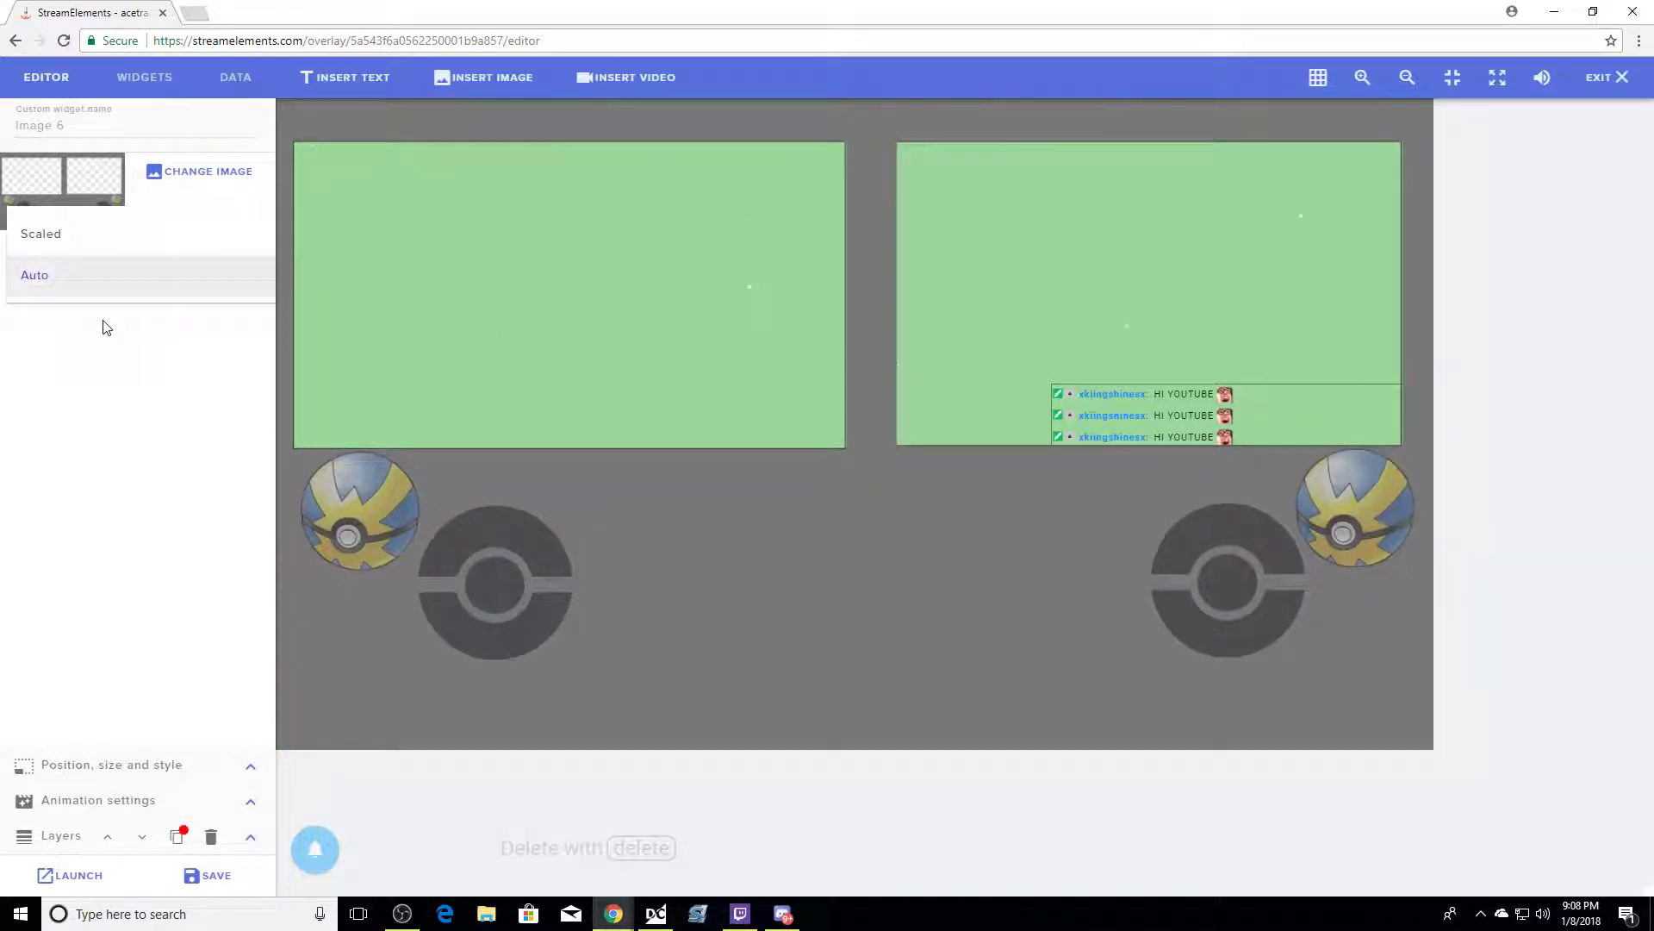
pyautogui.click(50, 243)
pyautogui.moveTo(1196, 634); pyautogui.dragTo(1176, 667)
pyautogui.moveTo(1210, 726); pyautogui.dragTo(665, 472)
pyautogui.moveTo(522, 297); pyautogui.dragTo(792, 351)
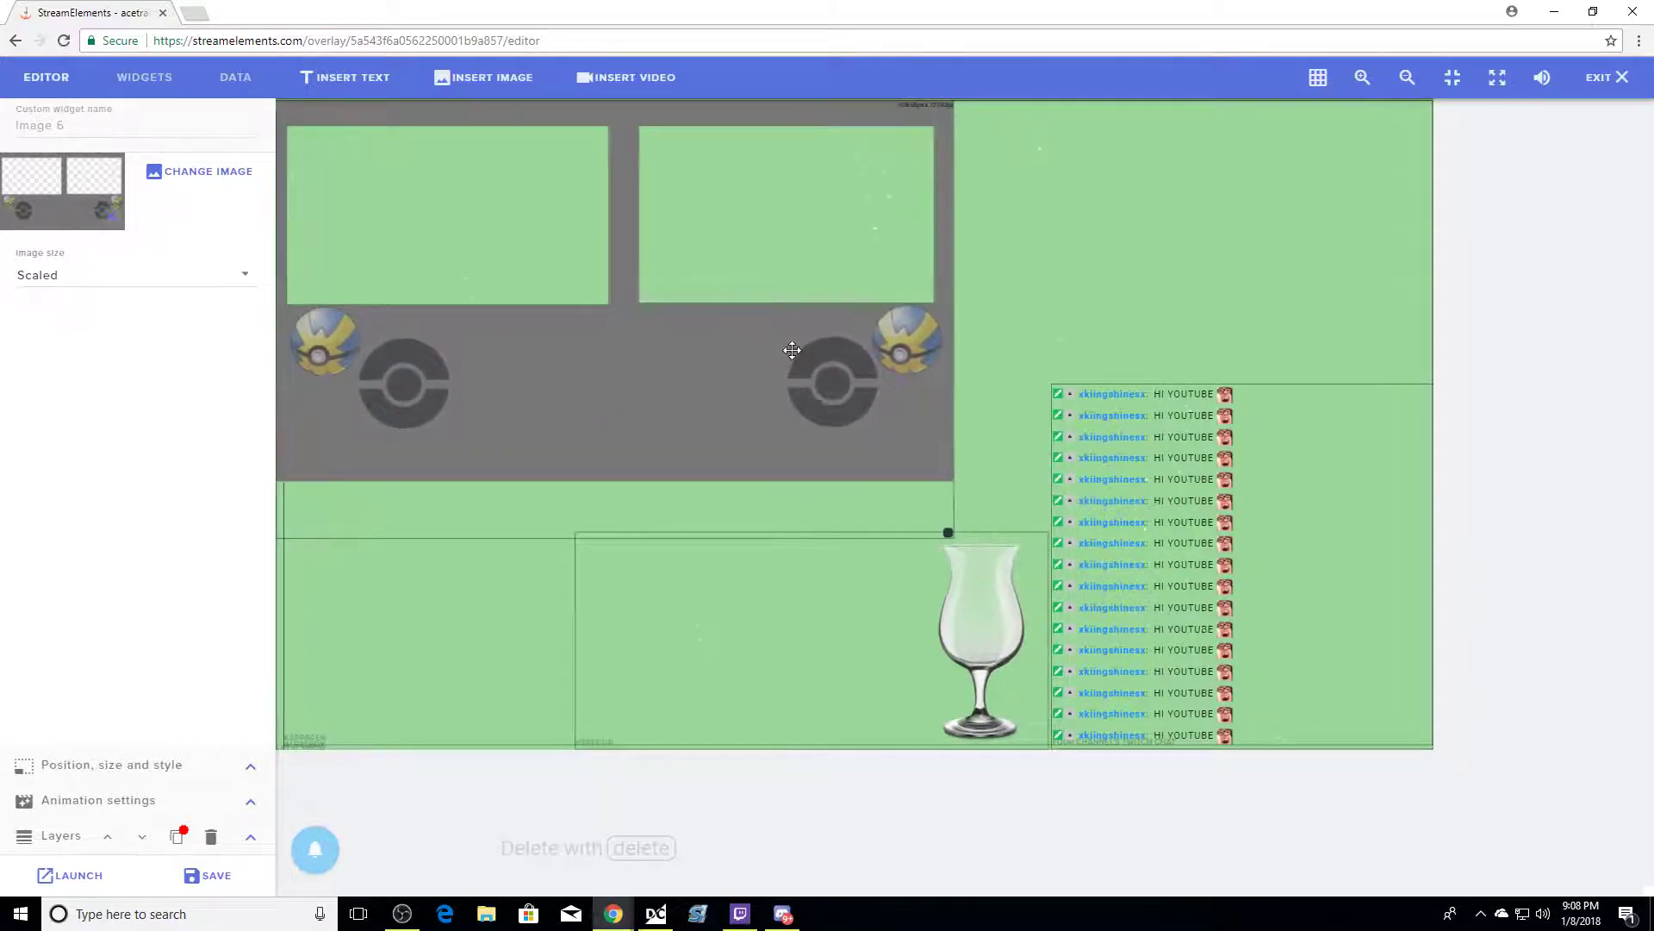
pyautogui.moveTo(951, 534); pyautogui.dragTo(1439, 772)
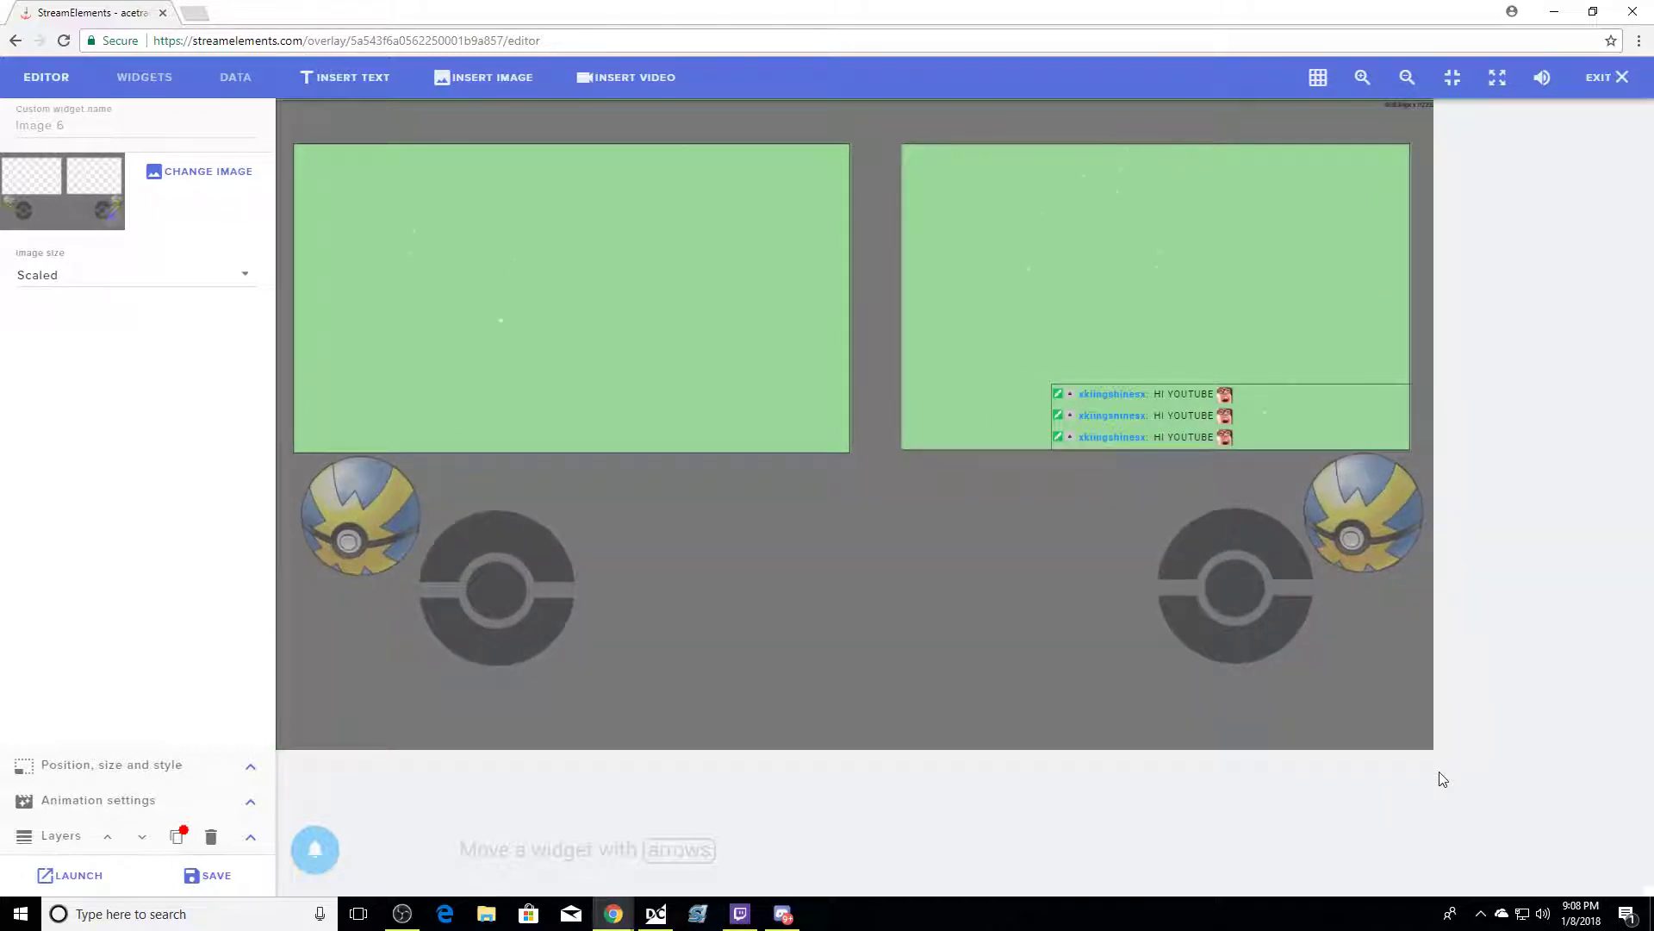
# Move the Image 6 layer down three times to the bottom of the layer stack.
pyautogui.click(57, 834)
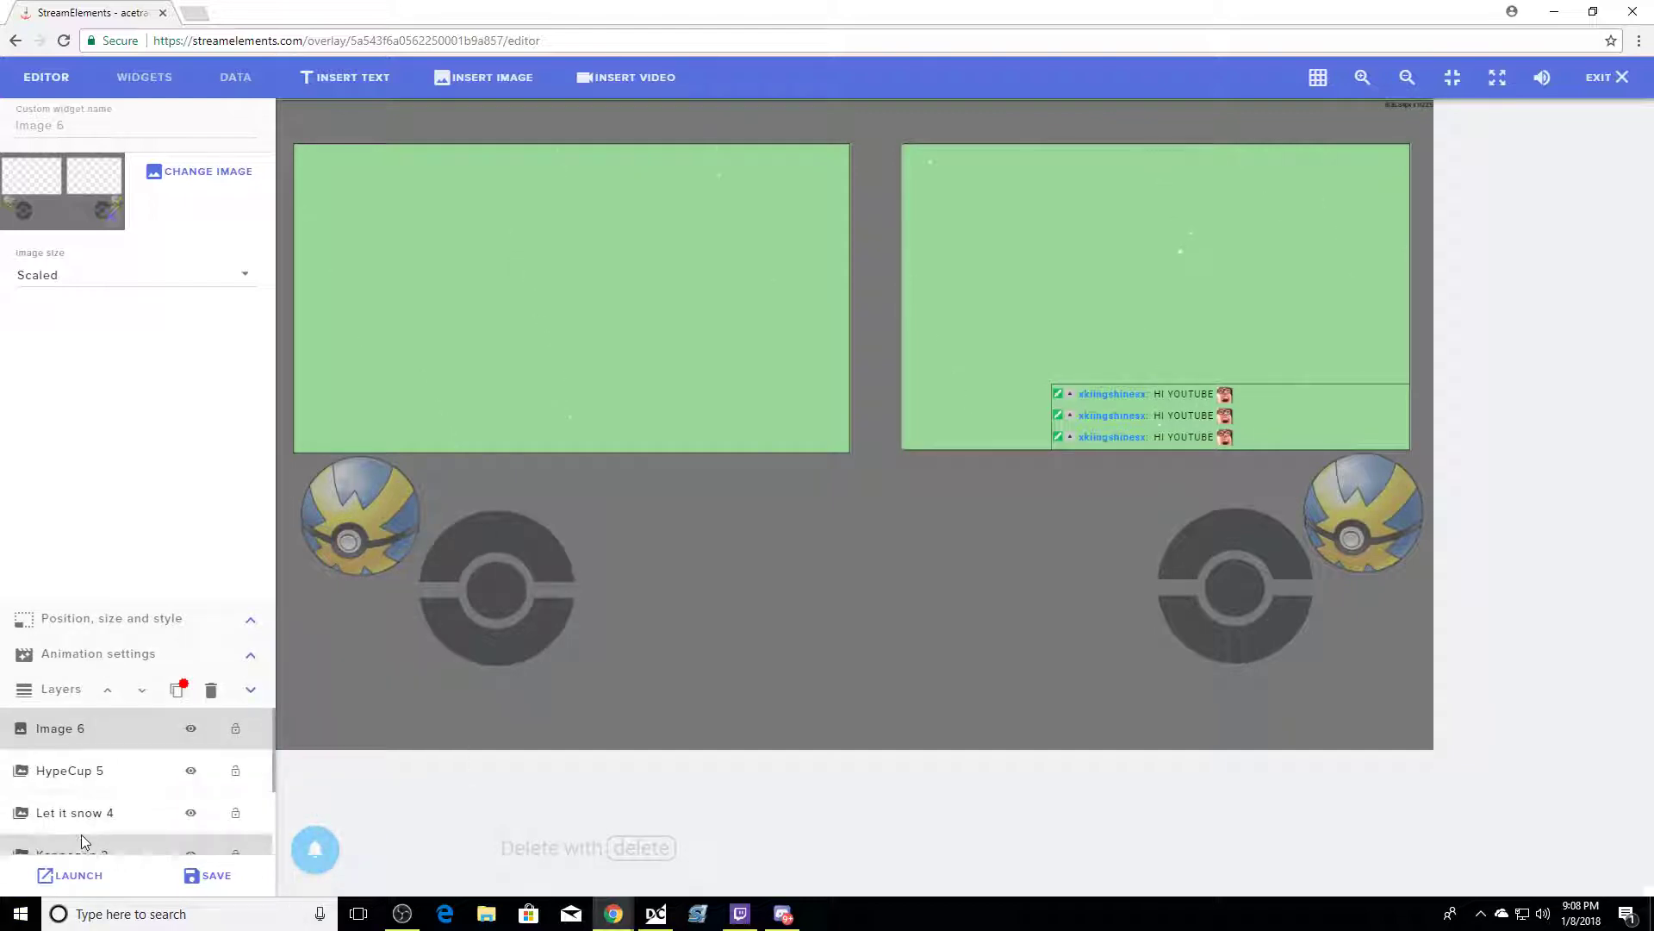
pyautogui.click(150, 702)
pyautogui.click(150, 702)
pyautogui.click(150, 703)
pyautogui.click(150, 702)
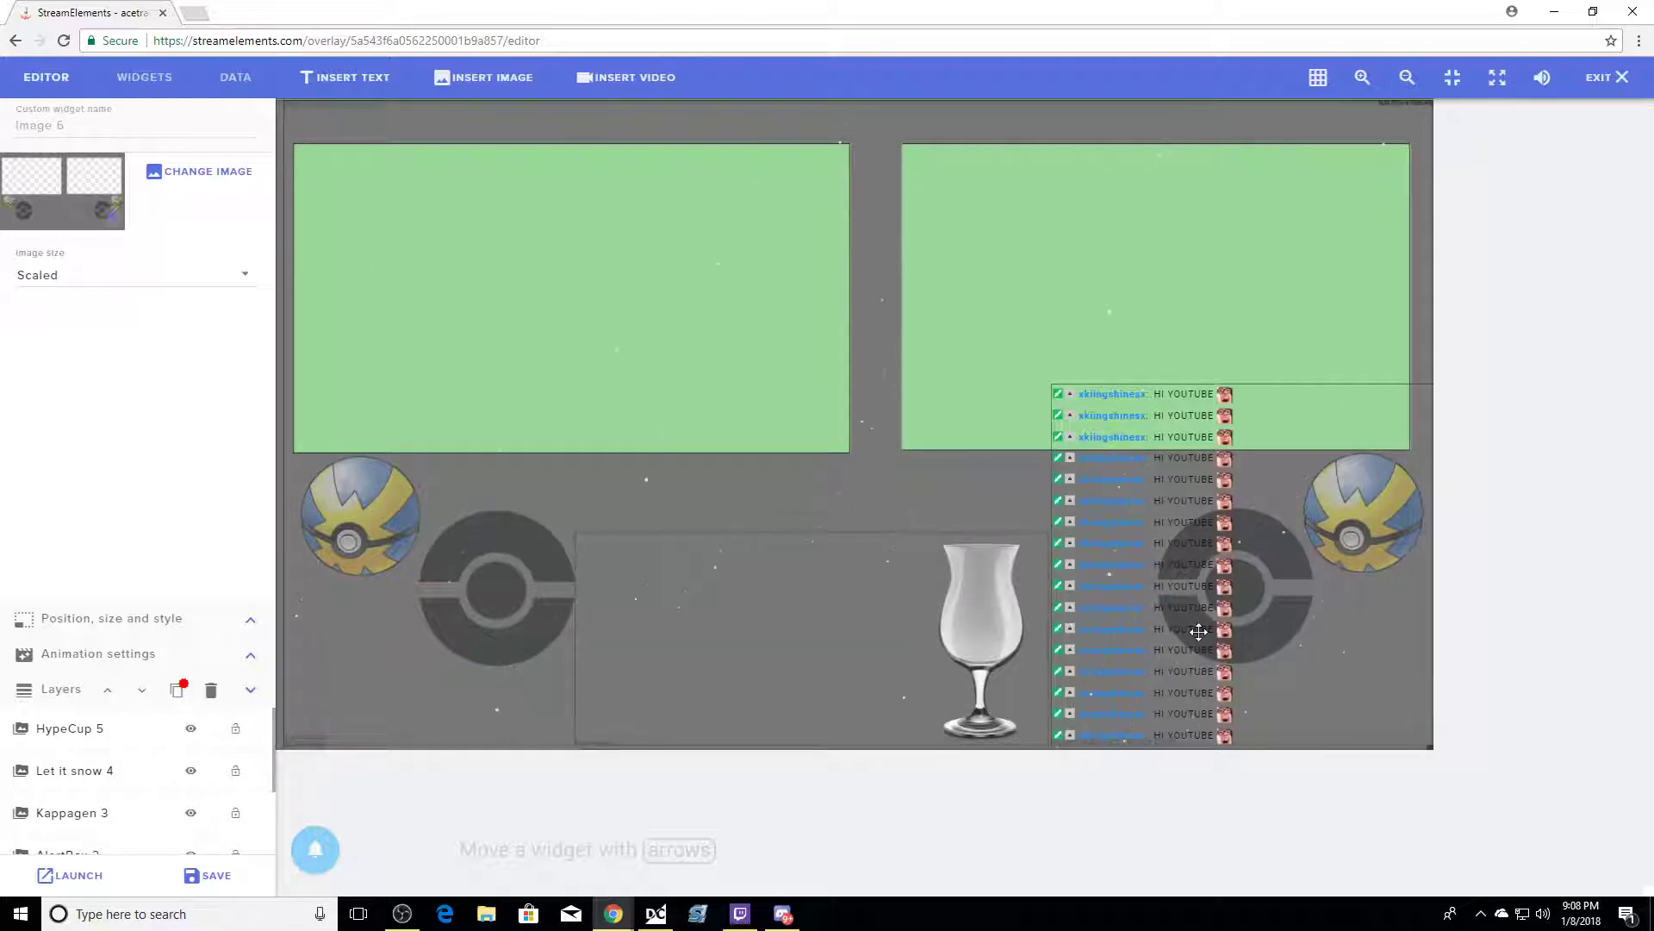
# Raise the Twitch chat layer one level in the Layers list.
pyautogui.click(126, 771)
pyautogui.scroll(-1, 96, 819)
pyautogui.click(94, 805)
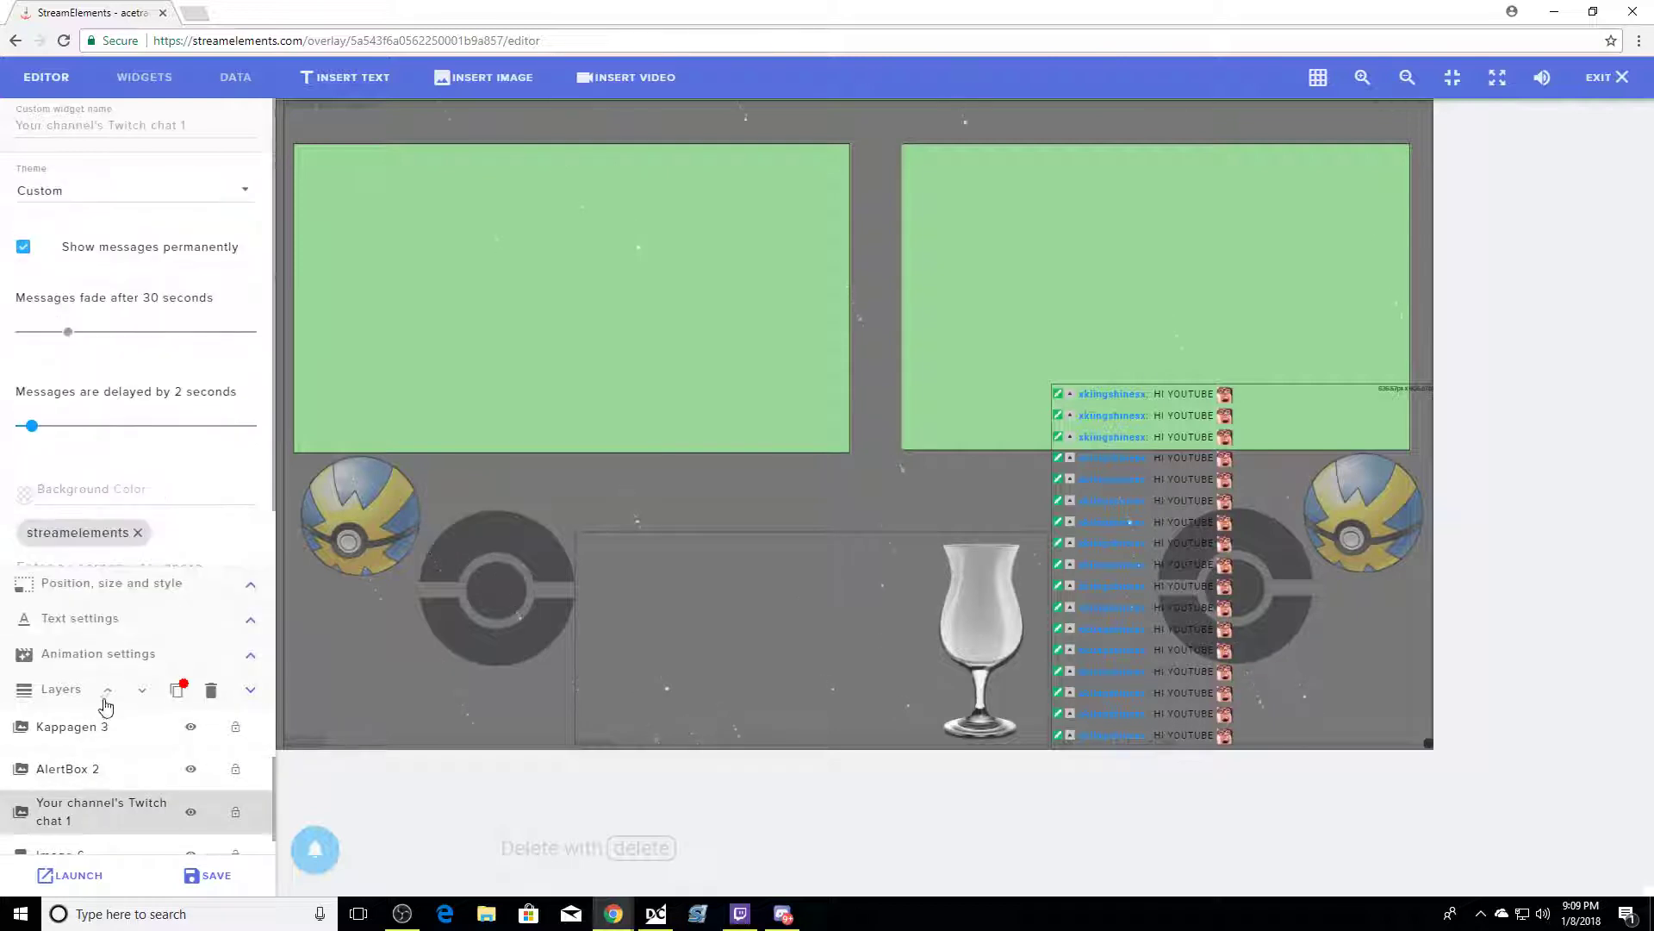
pyautogui.click(109, 694)
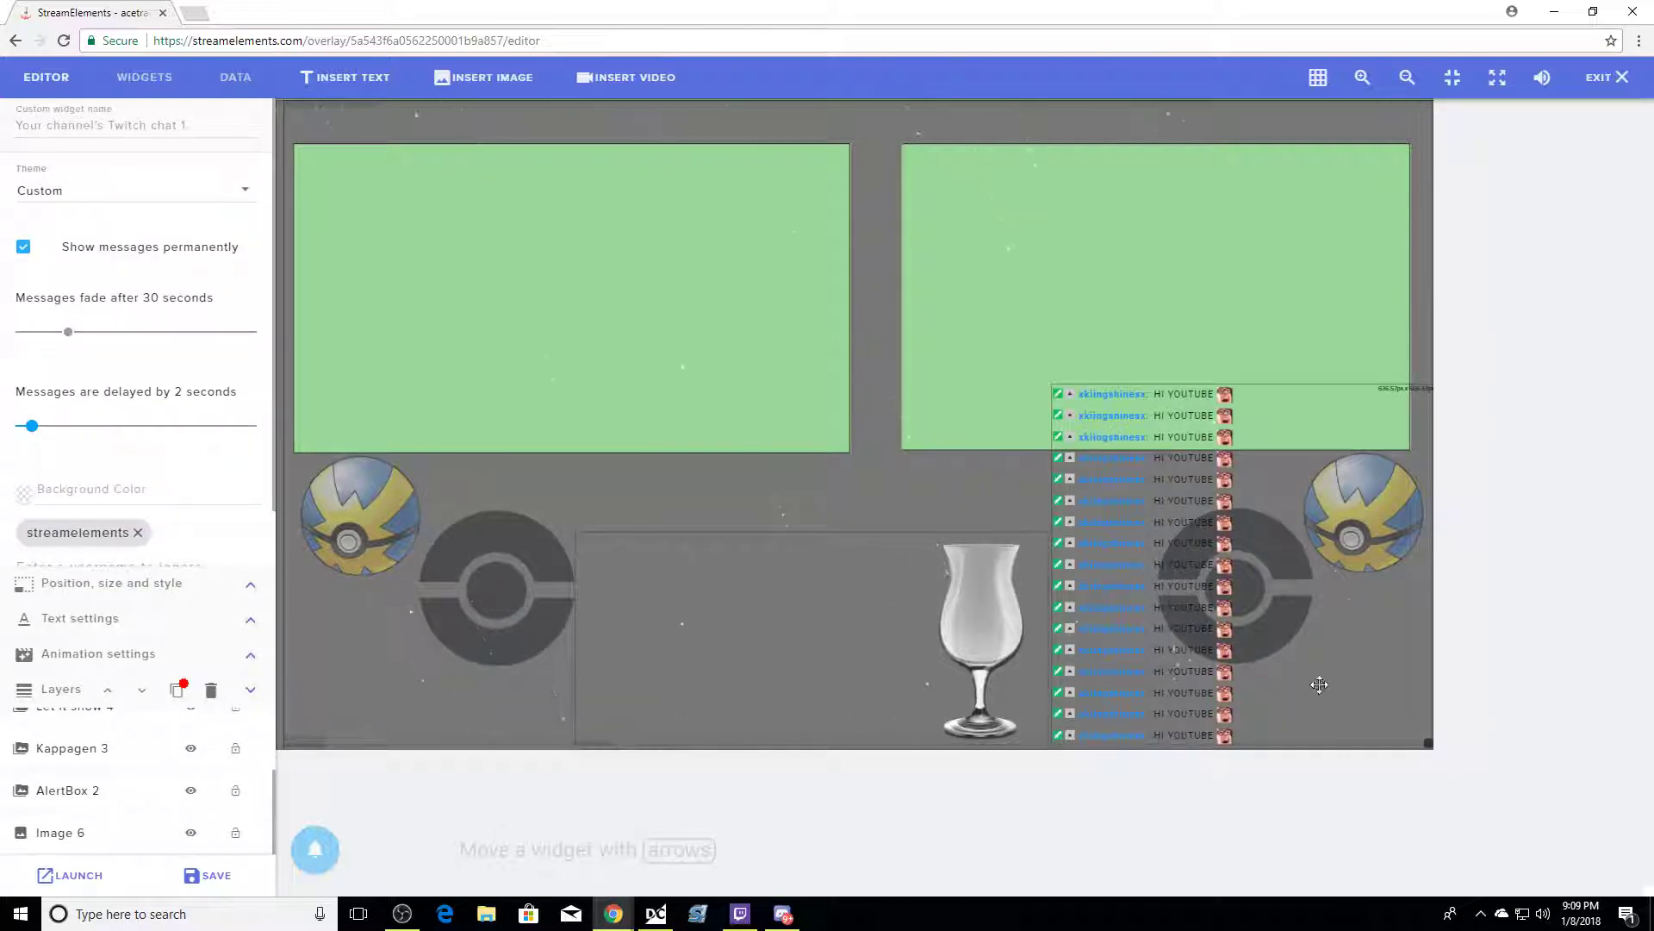
# Shrink the Twitch chat box and fit it into the bottom centre over the HypeCup.
pyautogui.moveTo(1395, 710); pyautogui.dragTo(1244, 655)
pyautogui.moveTo(1120, 605); pyautogui.dragTo(918, 643)
pyautogui.moveTo(1060, 716); pyautogui.dragTo(1159, 749)
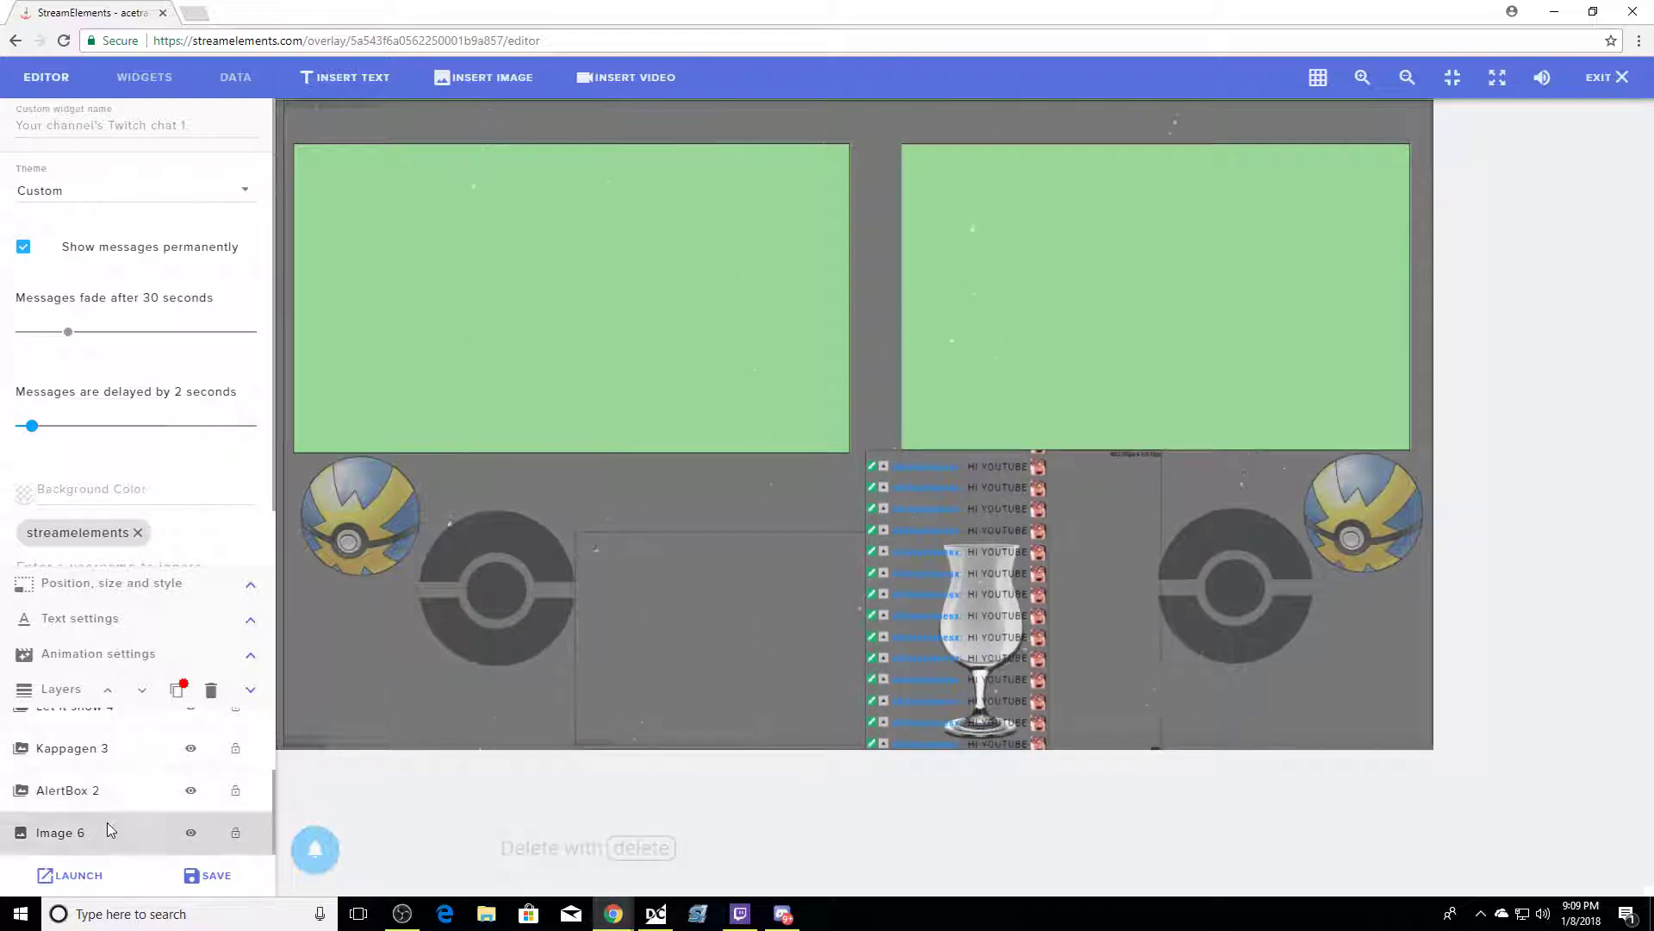
# Move the HypeCup 5 cup left into the open lower area.
pyautogui.click(121, 789)
pyautogui.scroll(1, 121, 793)
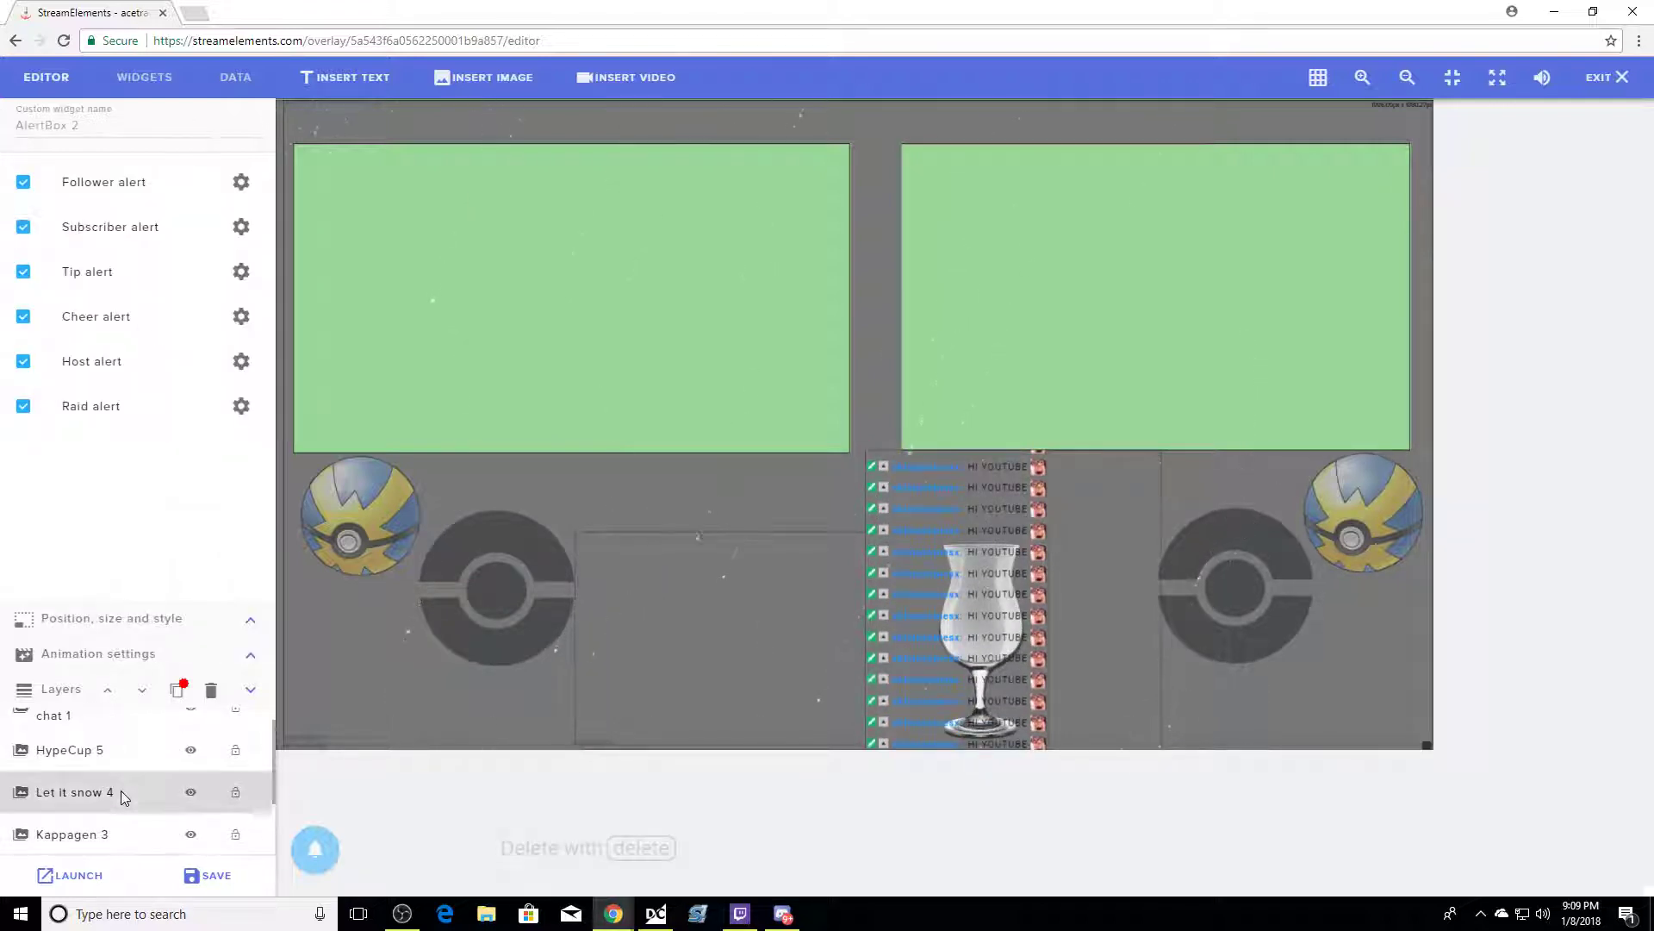
pyautogui.click(112, 763)
pyautogui.moveTo(644, 612); pyautogui.dragTo(560, 640)
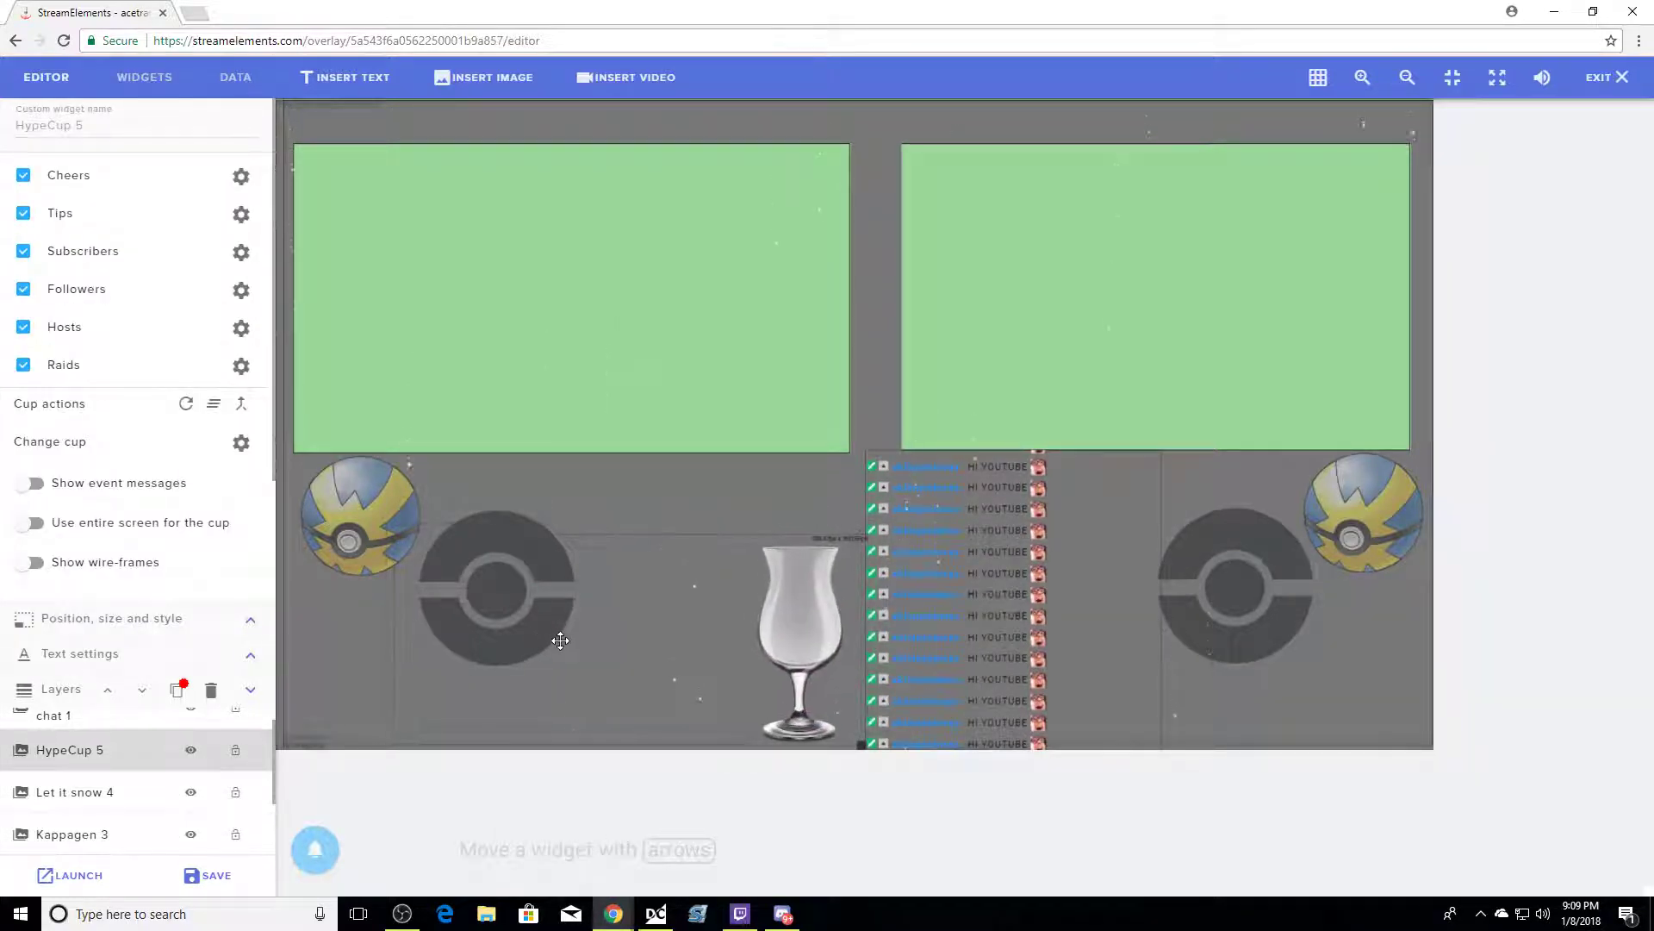
# Raise Let it snow 4 one layer and AlertBox 2 two layers.
pyautogui.click(112, 801)
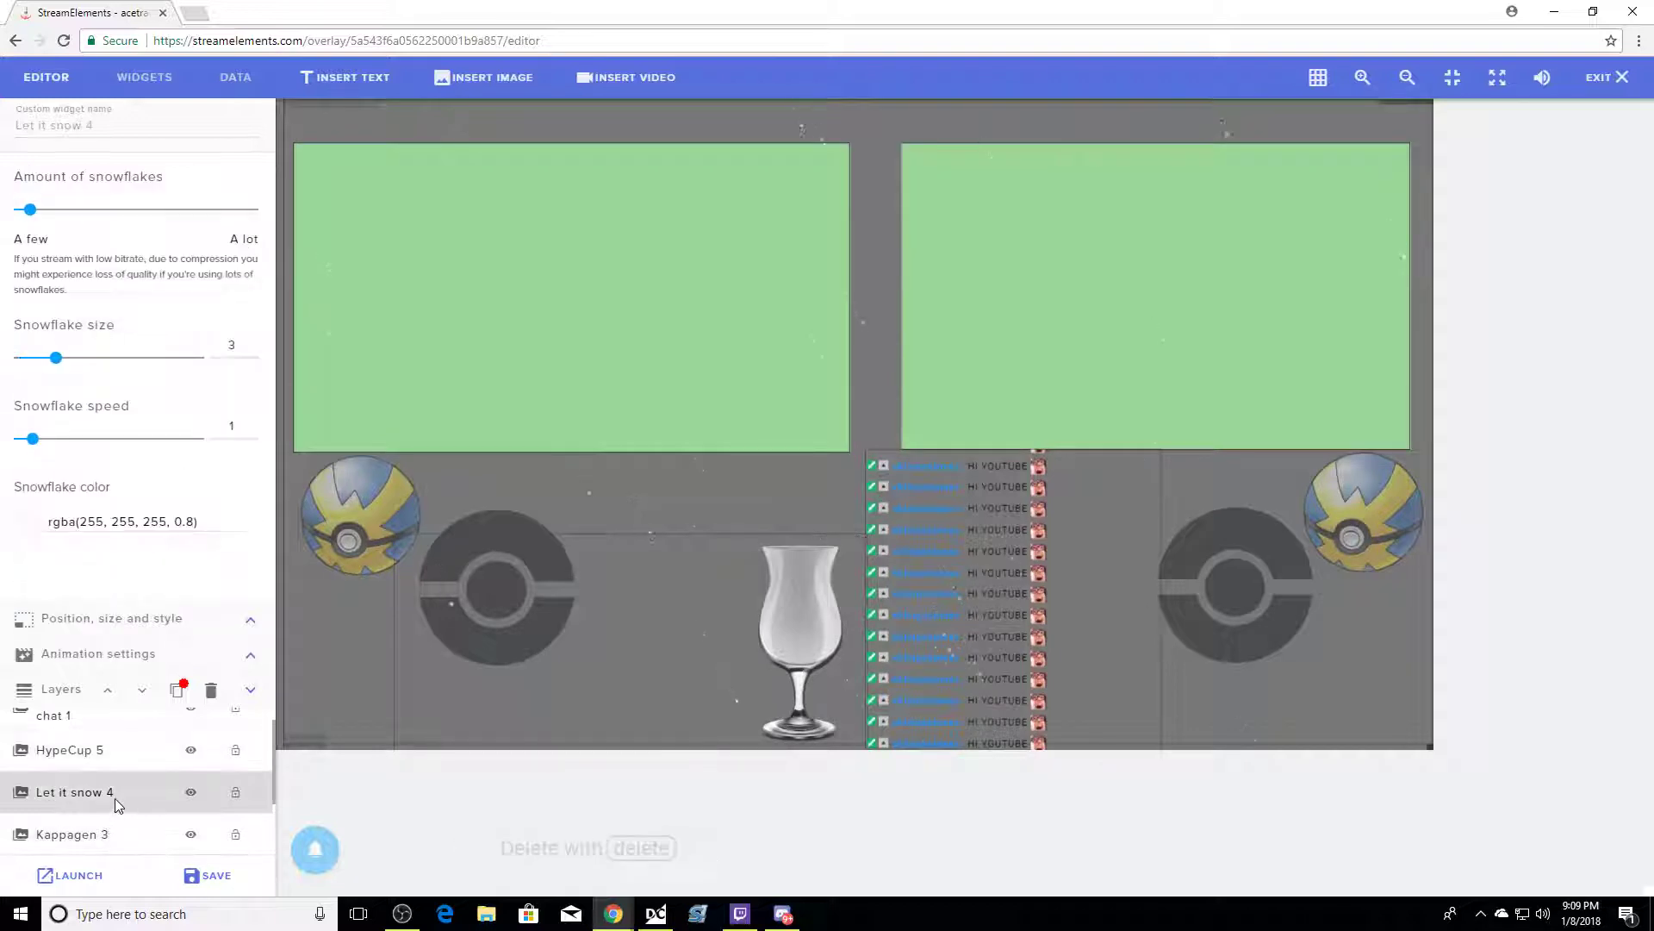
pyautogui.click(114, 691)
pyautogui.click(104, 831)
pyautogui.click(108, 691)
pyautogui.click(108, 691)
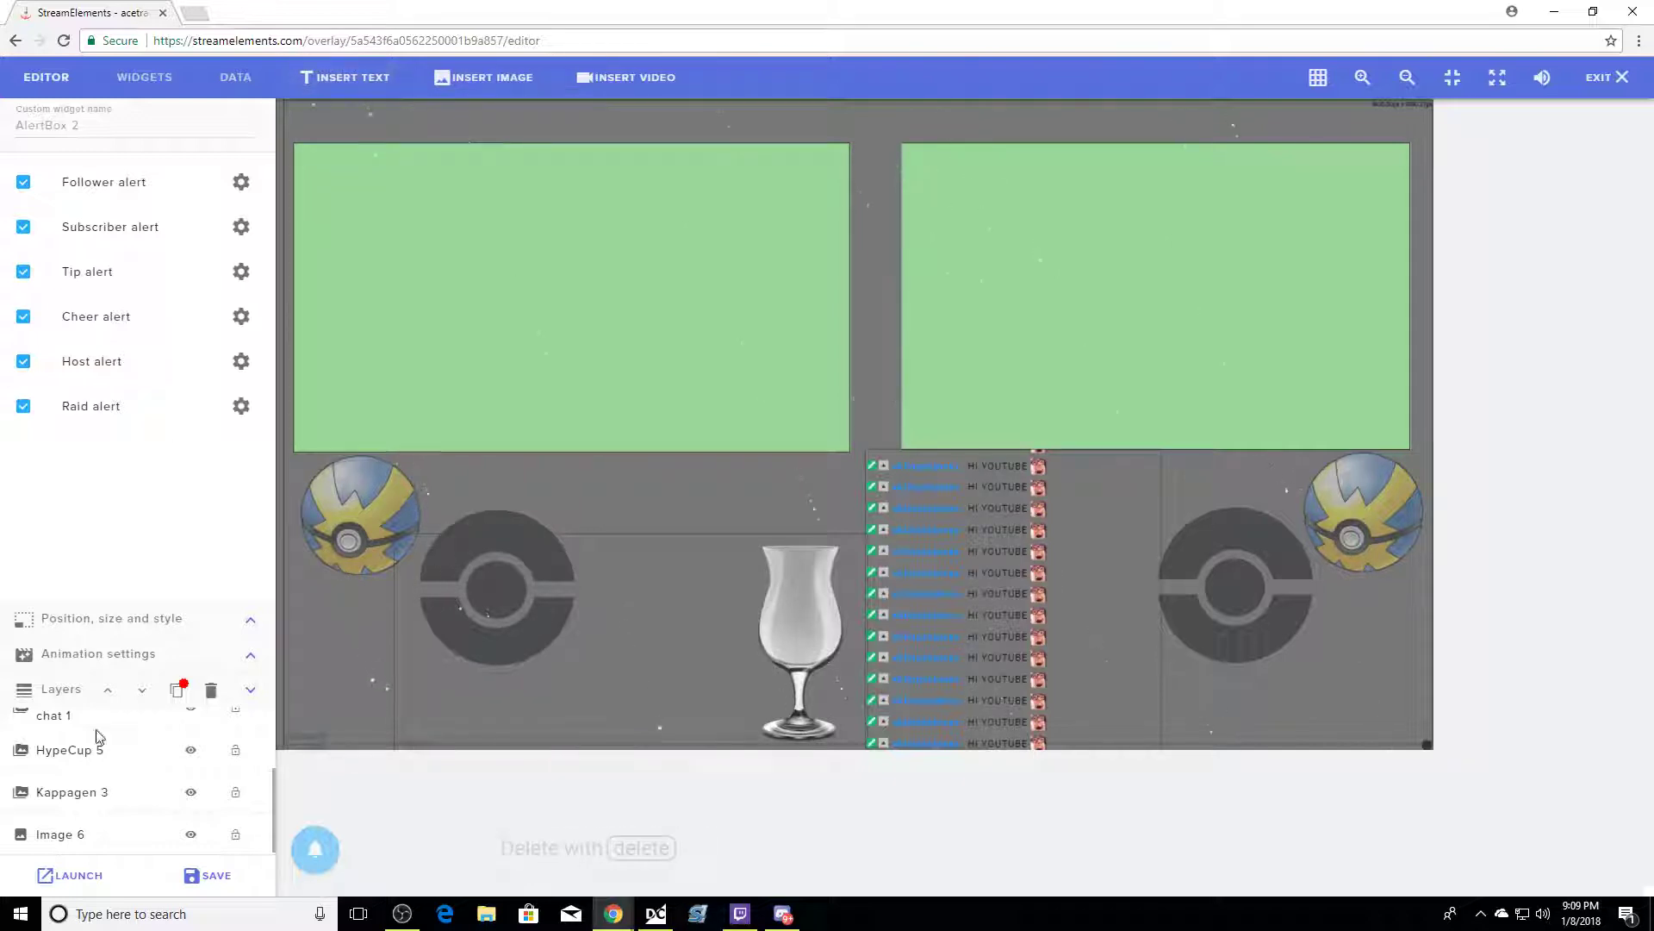
# Replace the follower alert image with the dancing DJ Sylveon GIF from the media library.
pyautogui.click(241, 184)
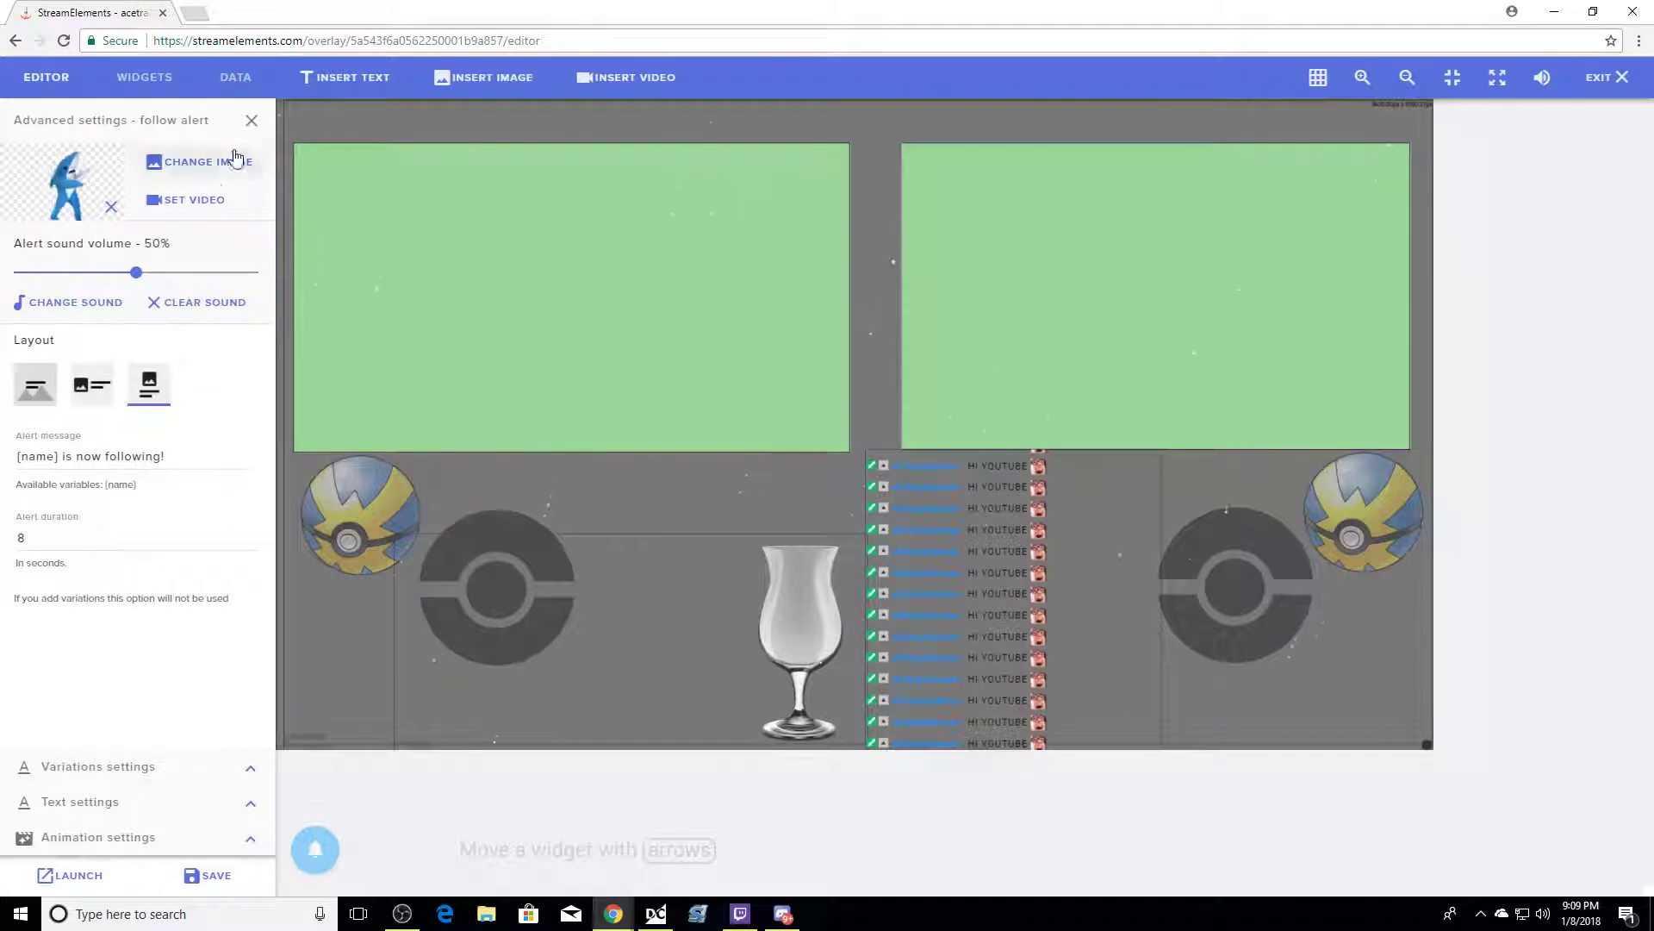
pyautogui.click(251, 120)
pyautogui.scroll(3, 132, 786)
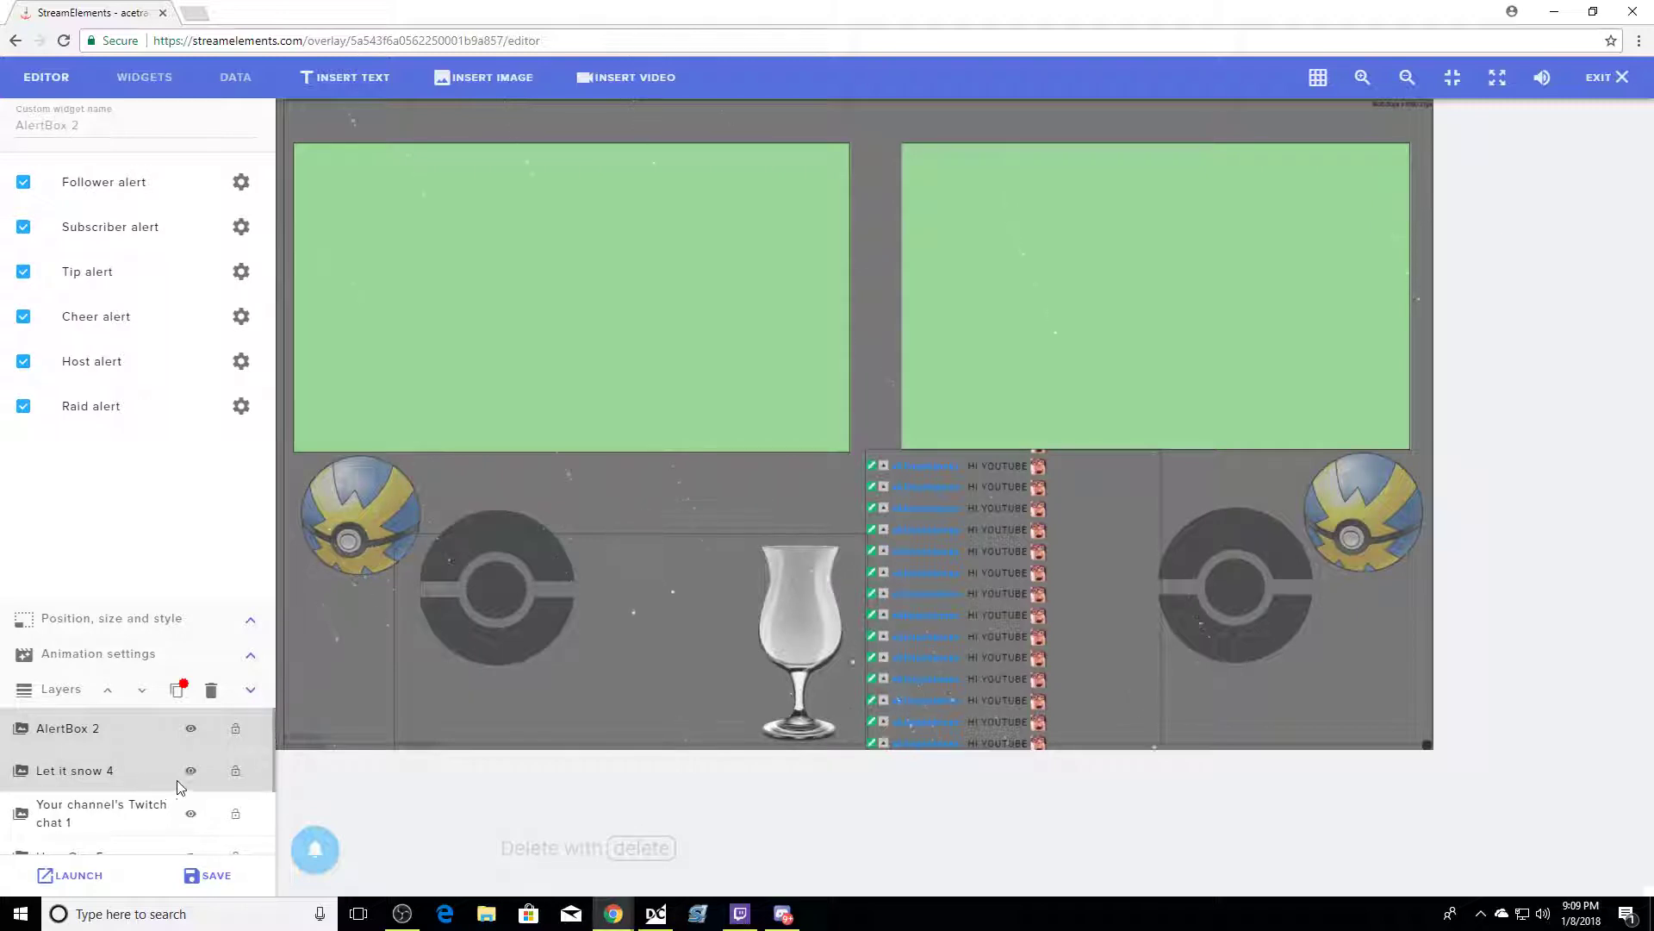
pyautogui.click(242, 183)
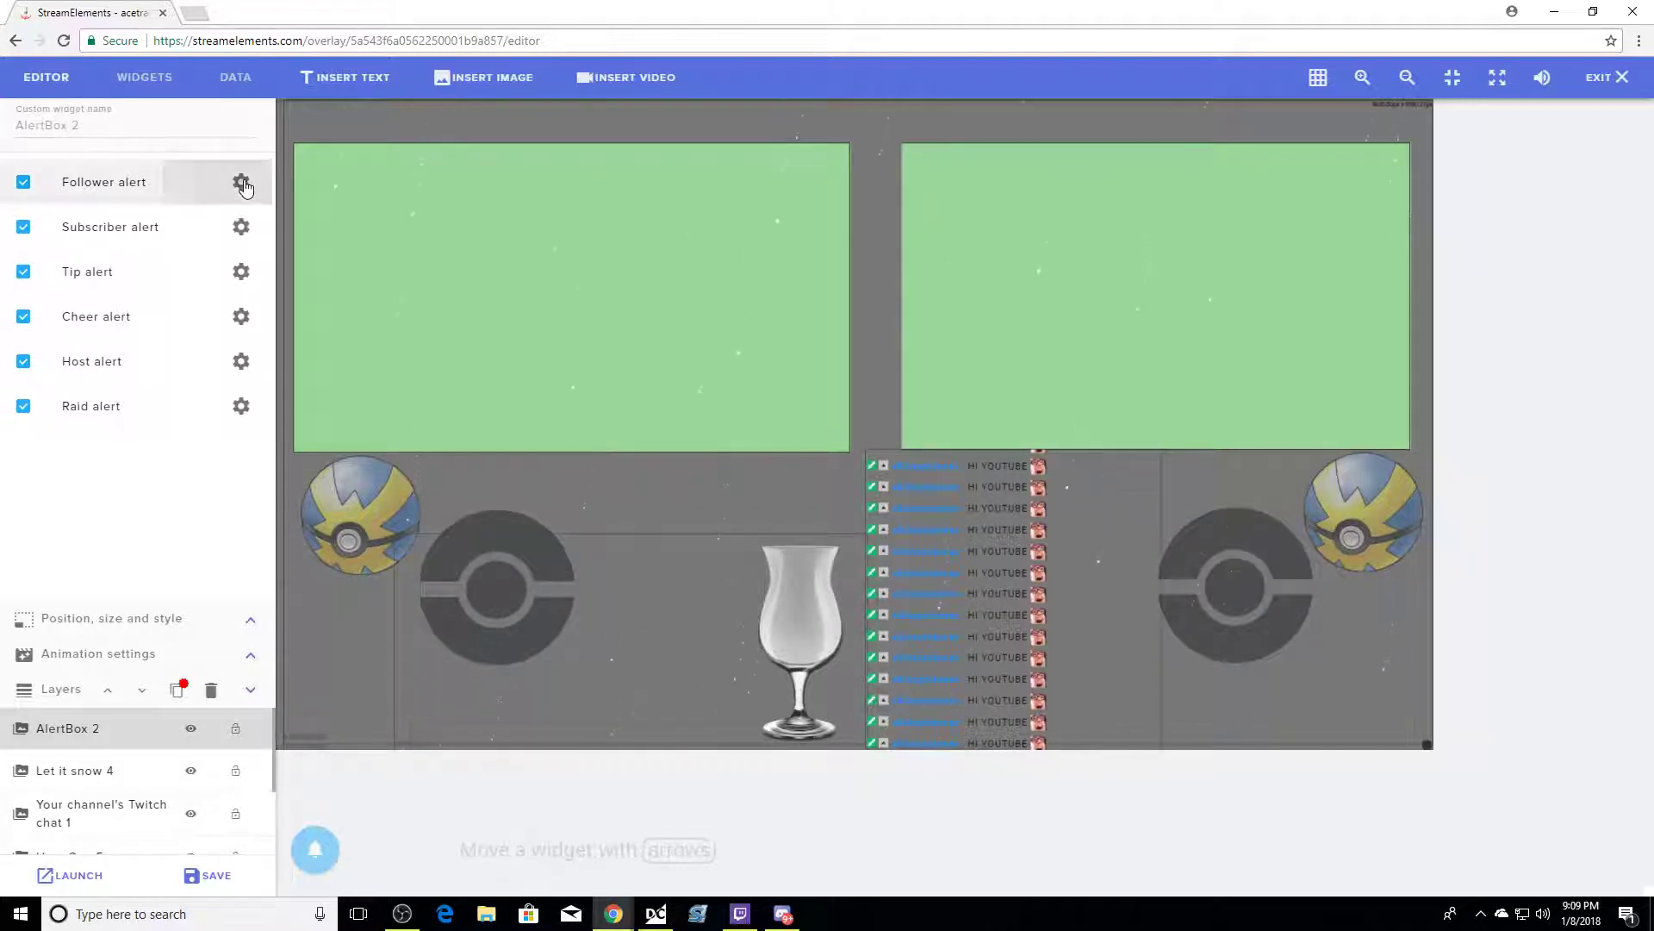
pyautogui.click(173, 160)
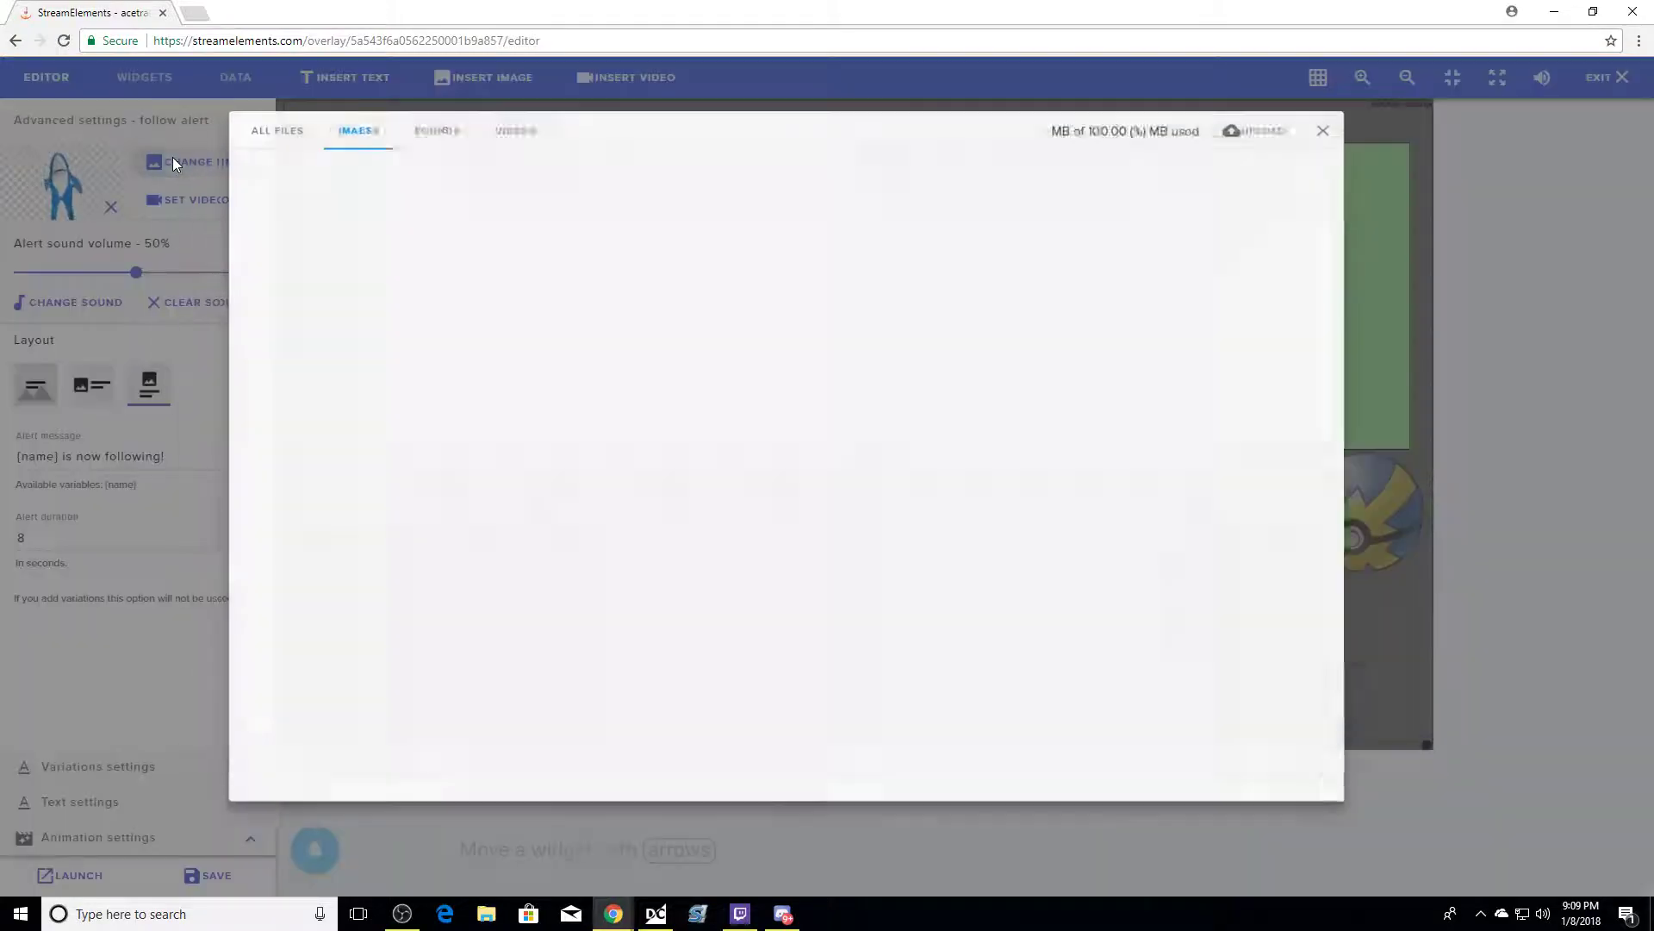
pyautogui.scroll(-1, 1212, 729)
pyautogui.scroll(-6, 1212, 728)
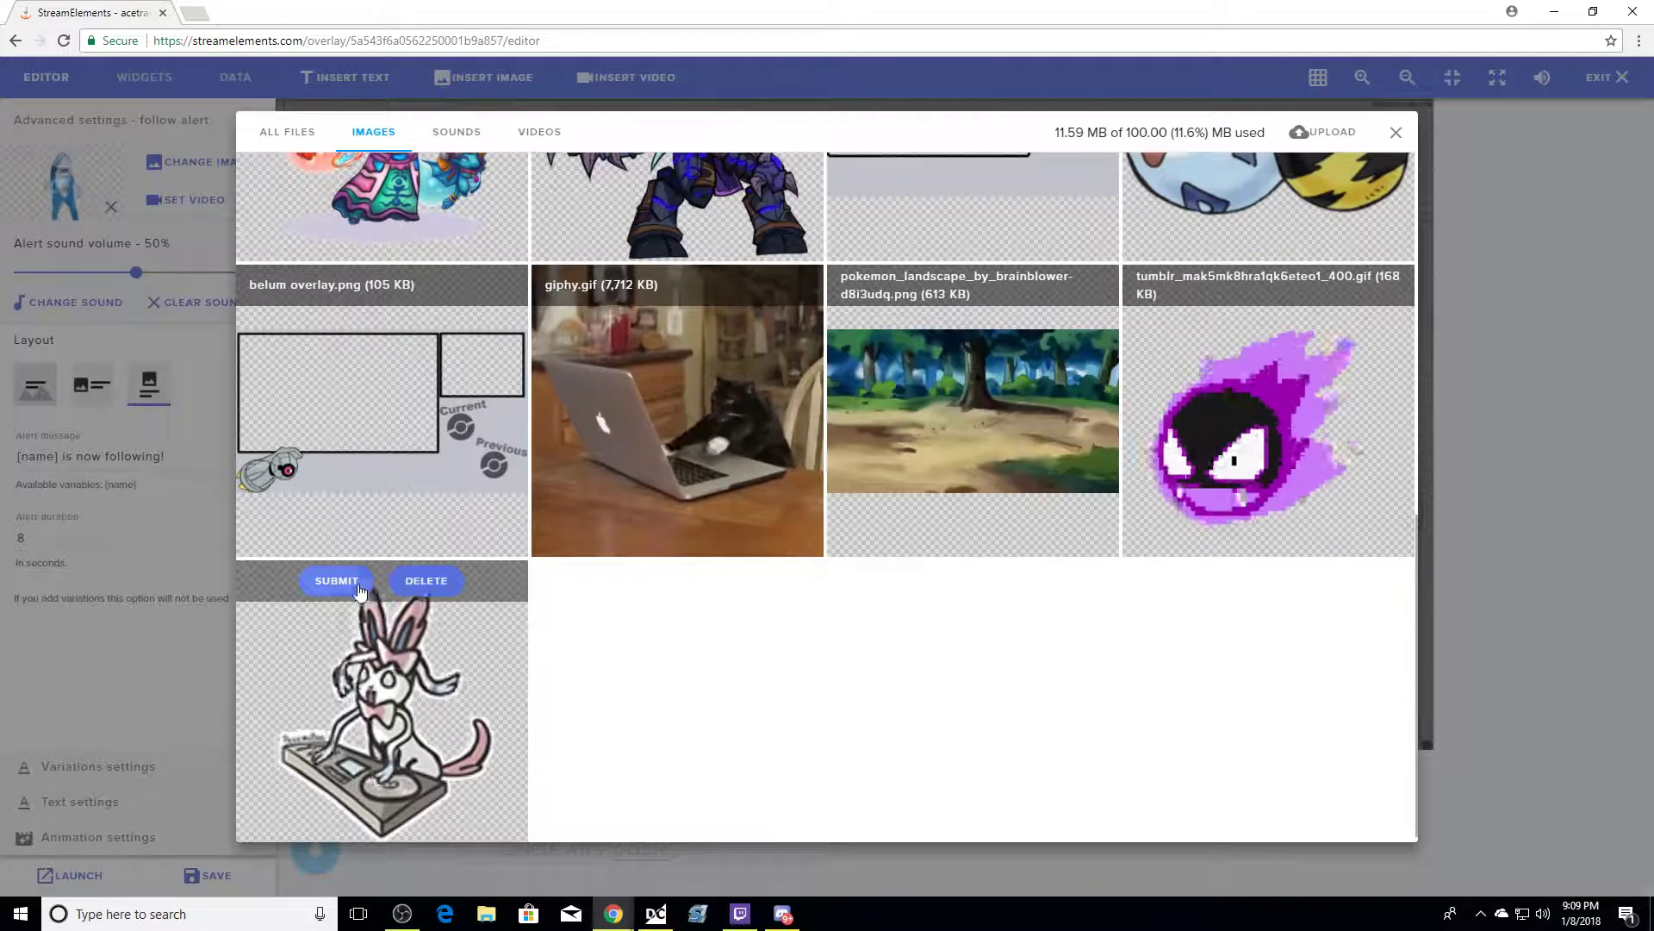
pyautogui.click(336, 580)
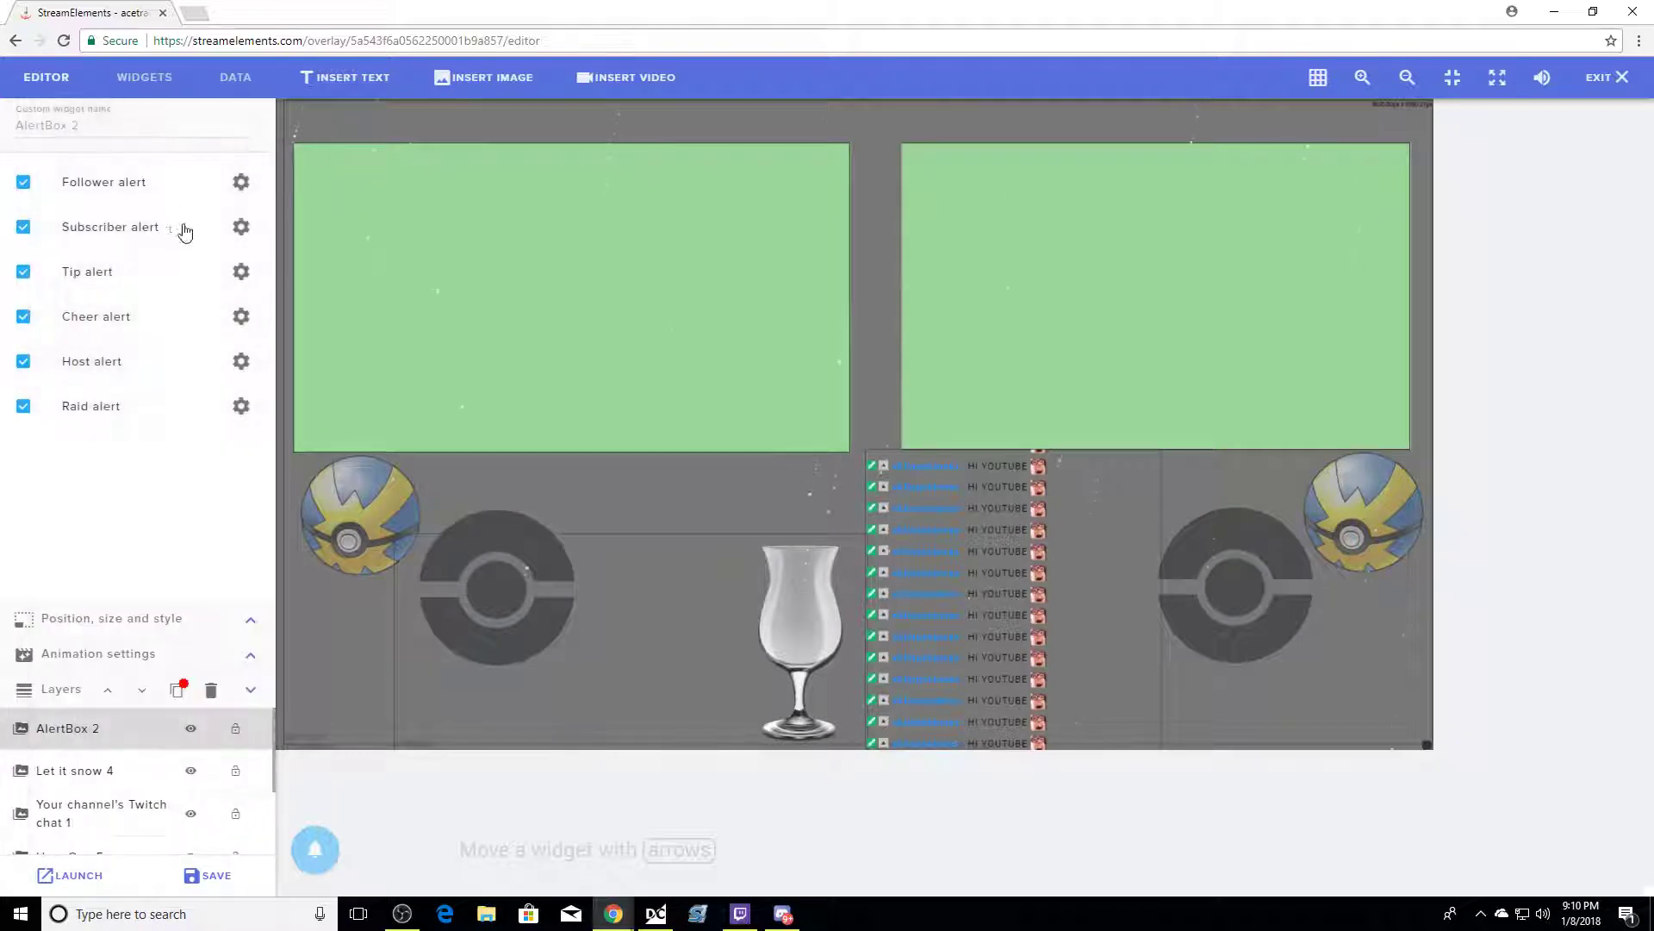
# Set the subscriber alert image to the purple Gastly ghost GIF.
pyautogui.click(246, 230)
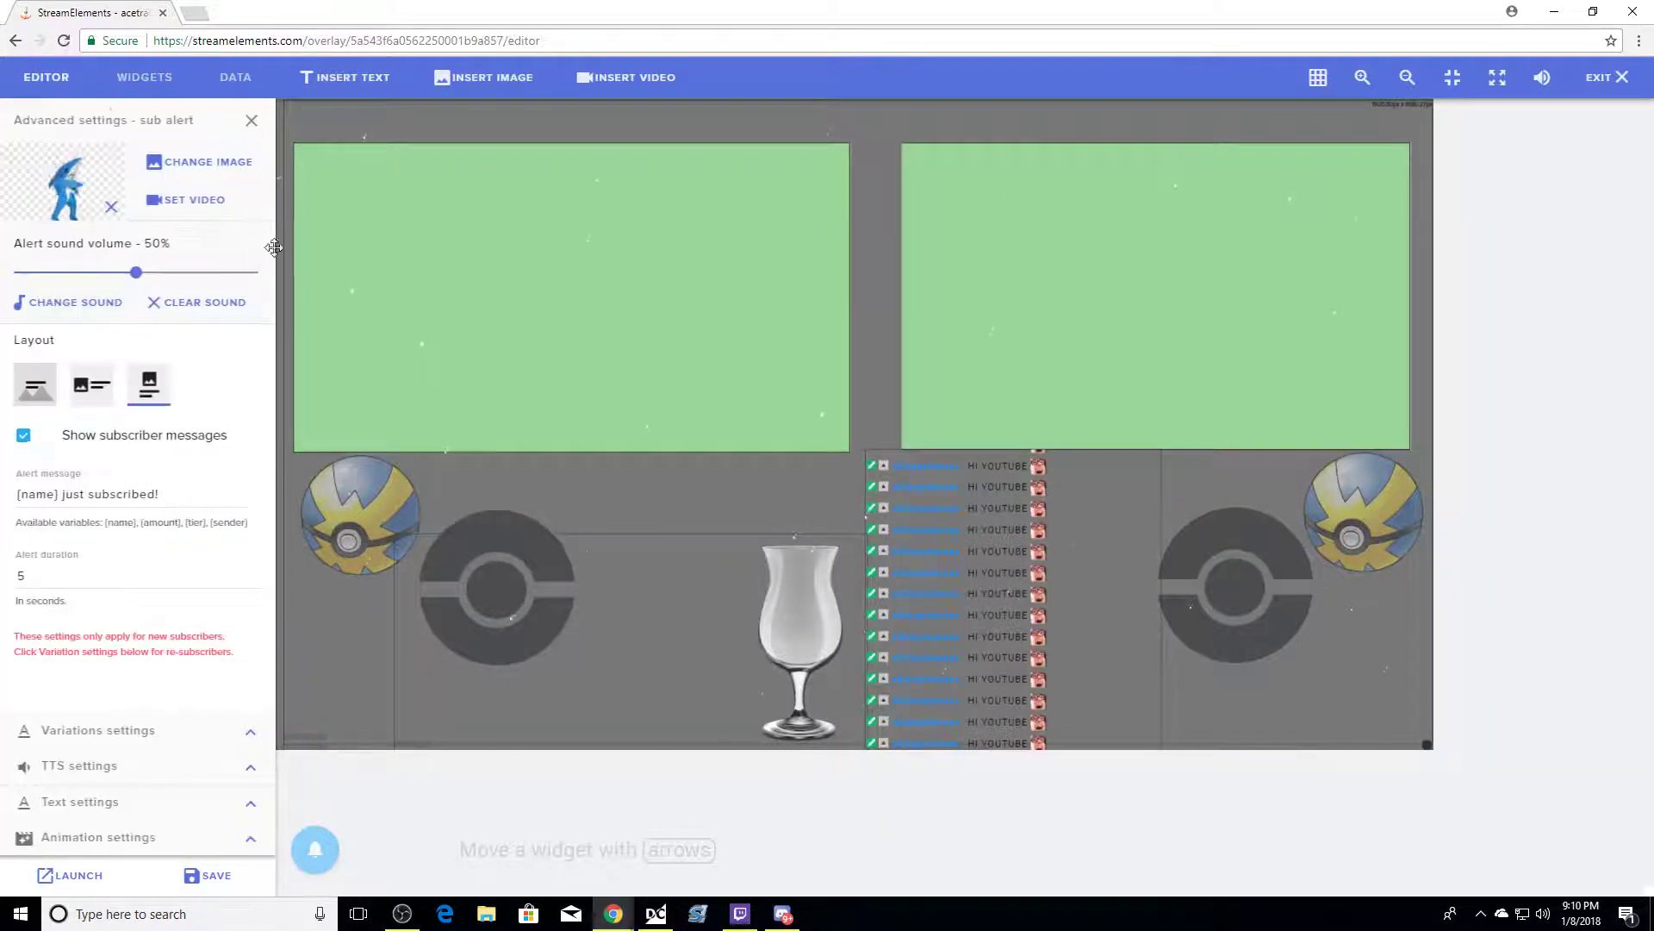
pyautogui.click(185, 162)
pyautogui.moveTo(1273, 648)
pyautogui.scroll(-7, 1270, 643)
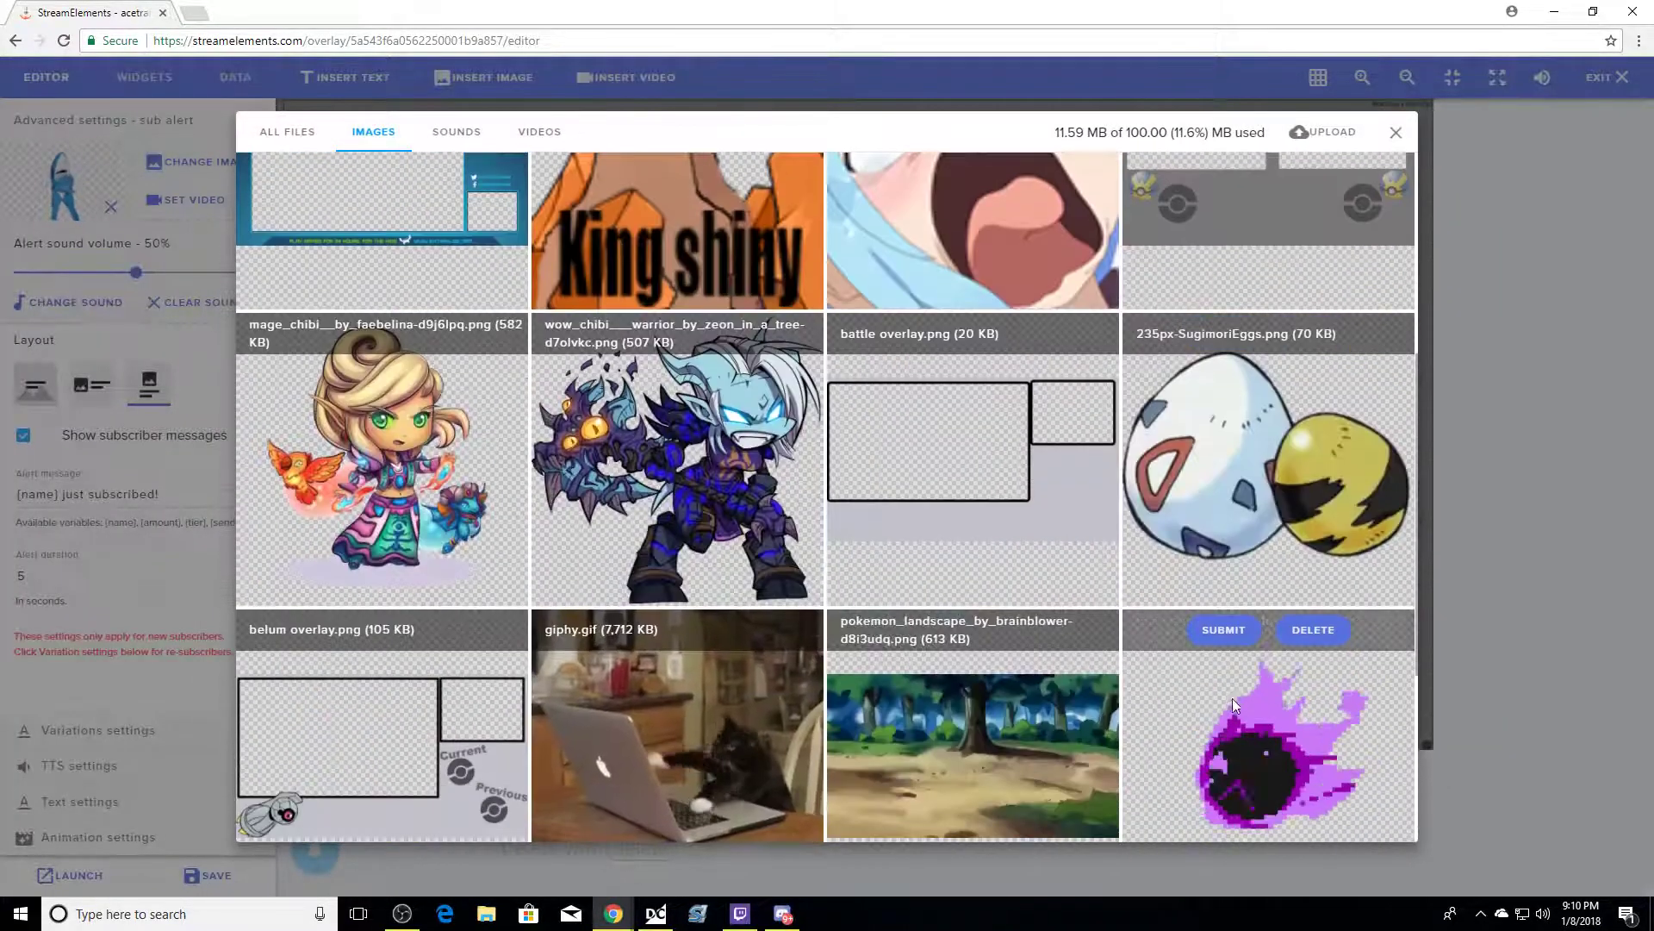
pyautogui.click(1204, 455)
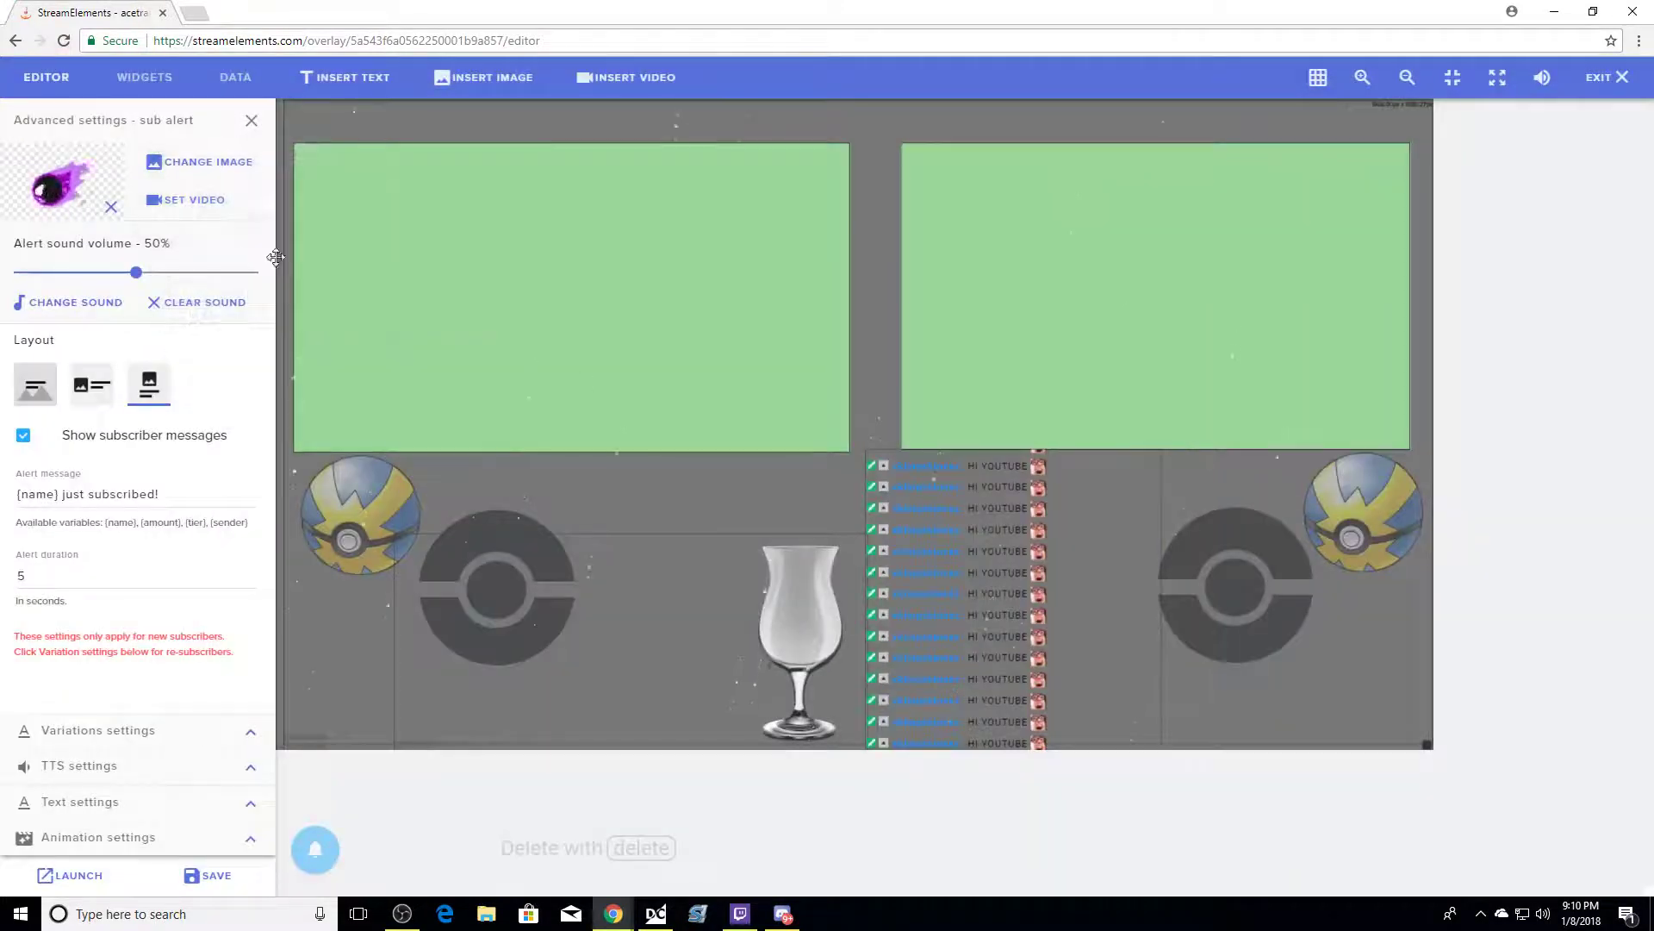
pyautogui.click(252, 120)
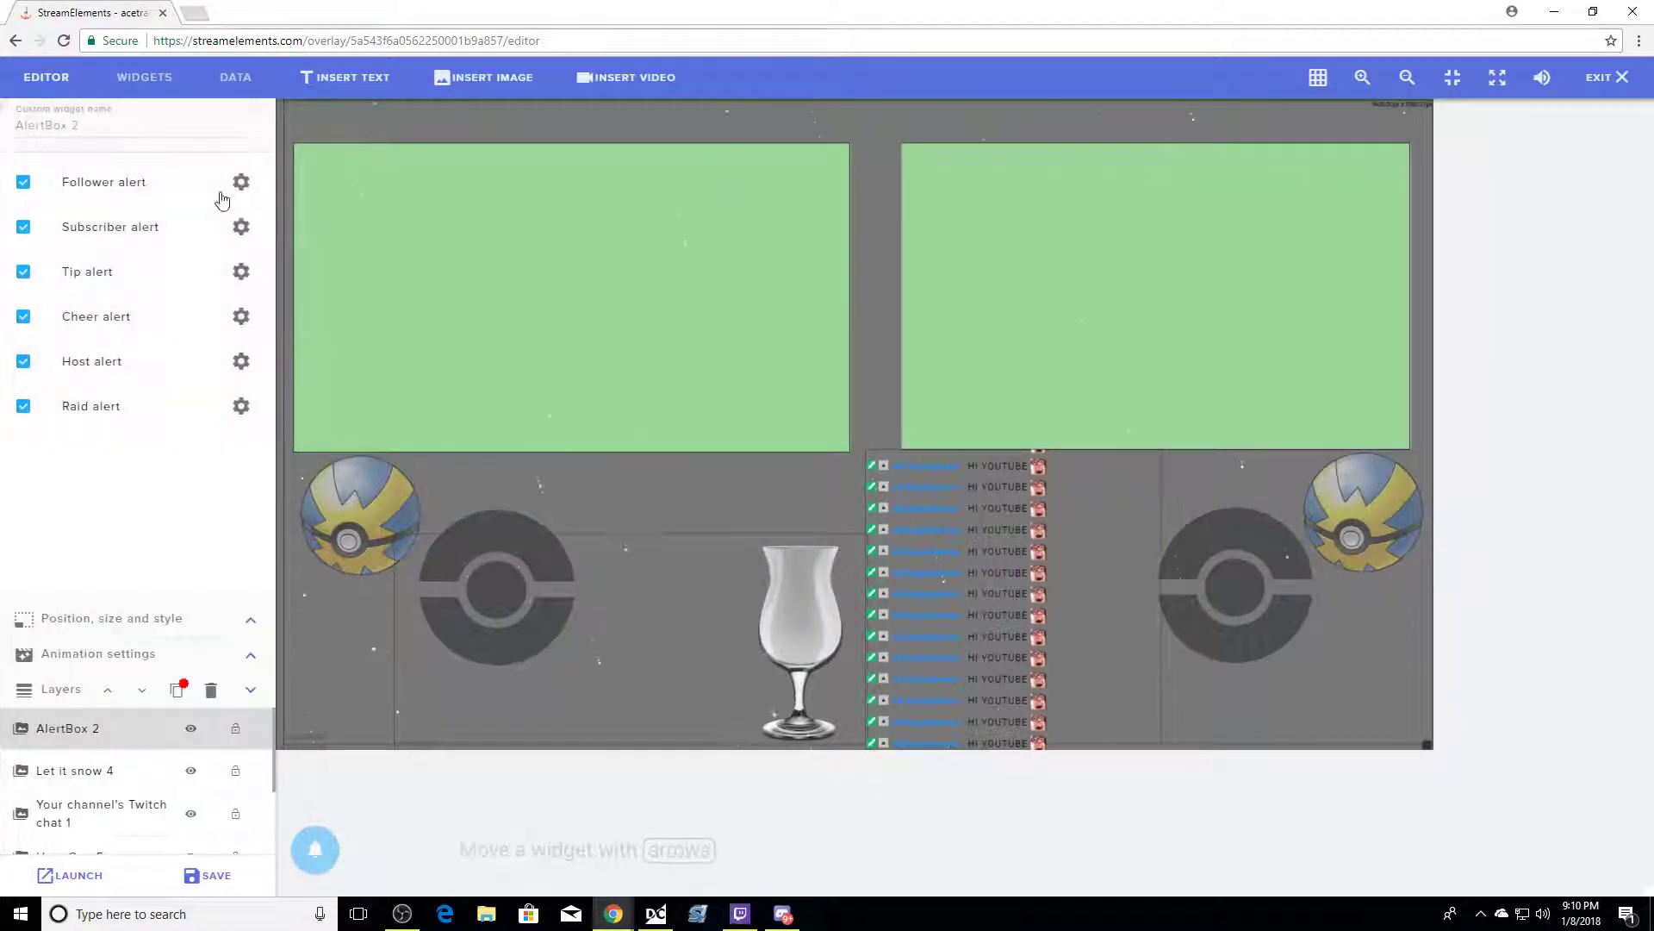
# Pick a new image for the tip alert from the media library and return to the alert list.
pyautogui.click(241, 271)
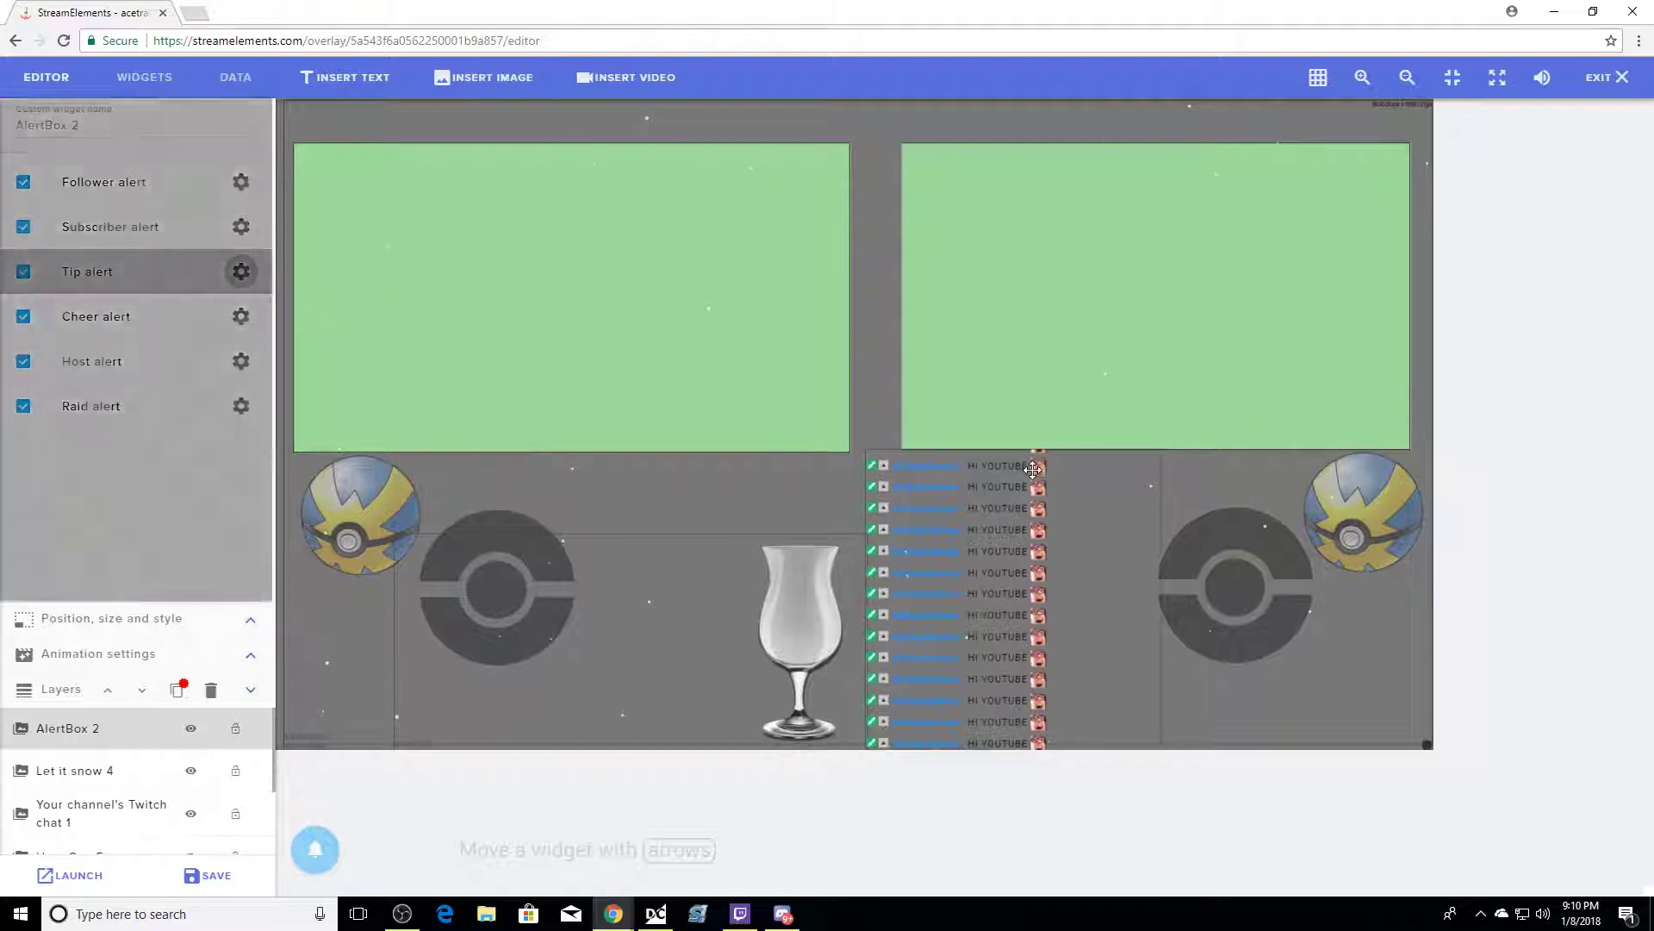
pyautogui.click(203, 161)
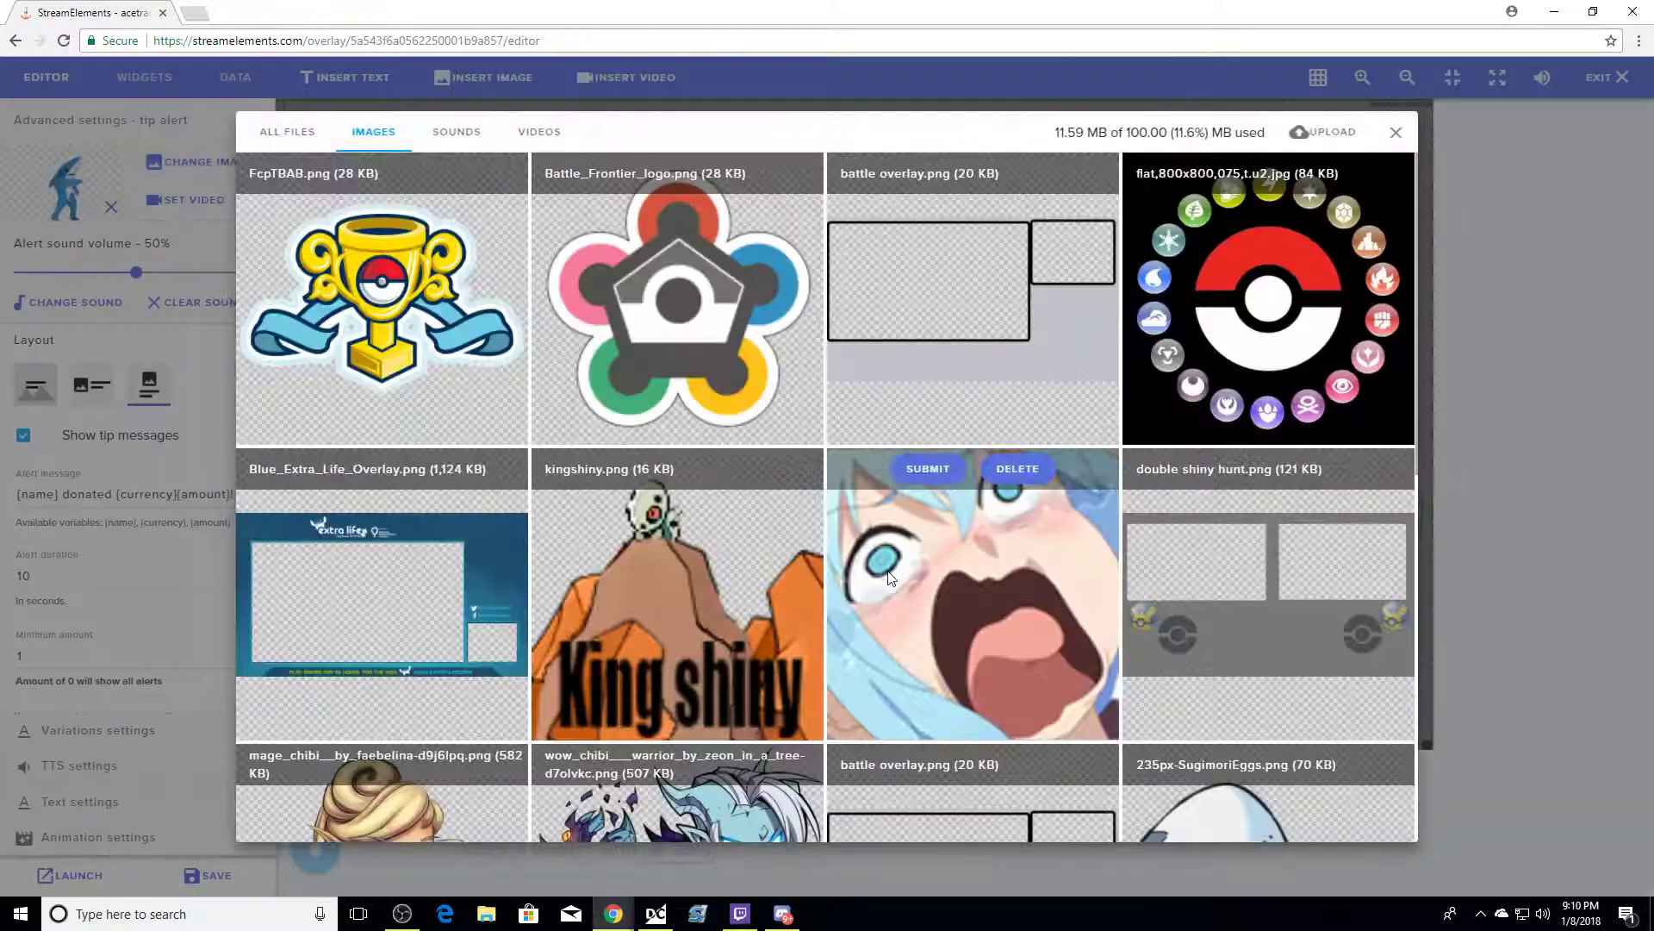
pyautogui.scroll(-2, 890, 587)
pyautogui.scroll(-5, 887, 581)
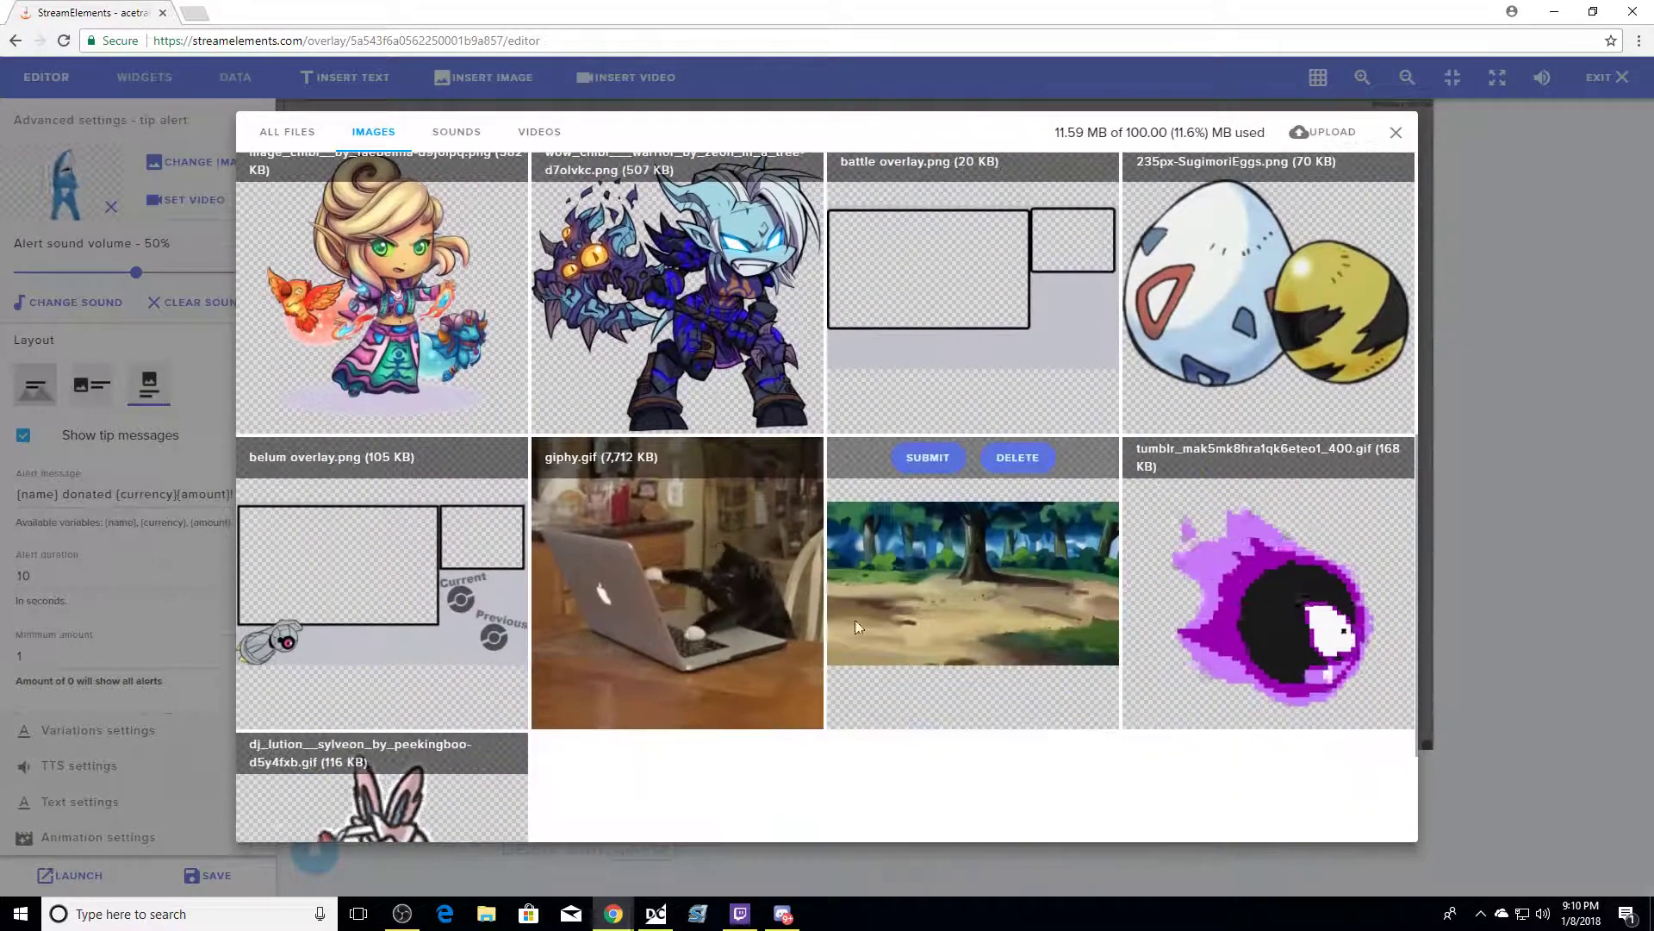
pyautogui.scroll(2, 653, 543)
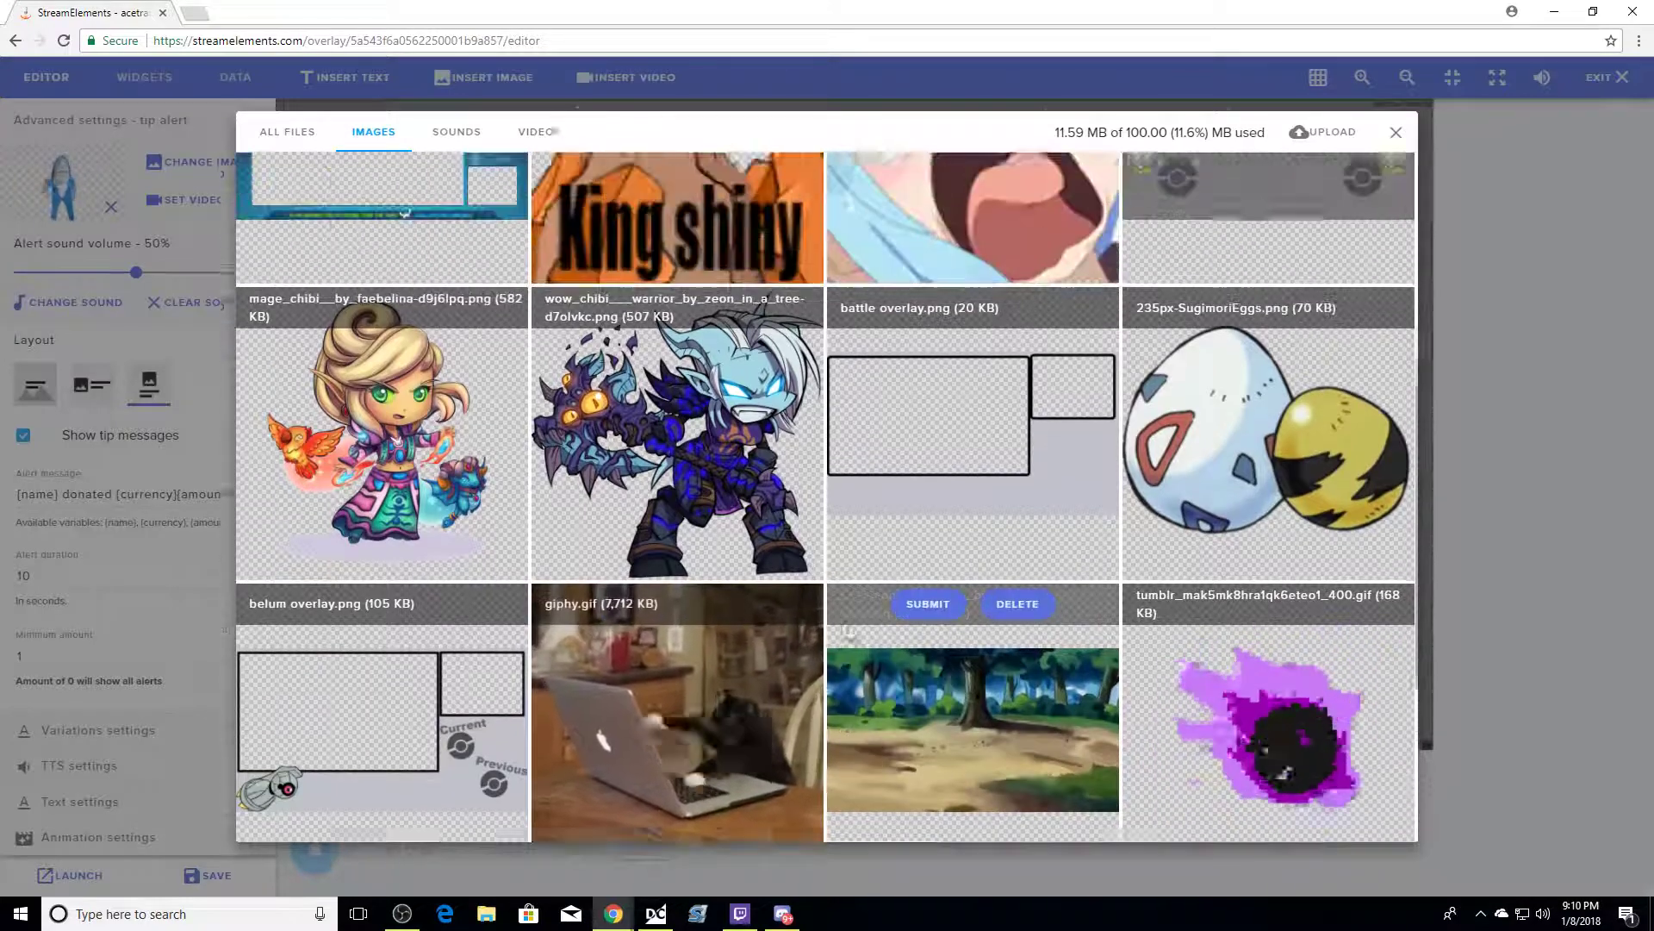
pyautogui.scroll(4, 651, 527)
pyautogui.click(646, 386)
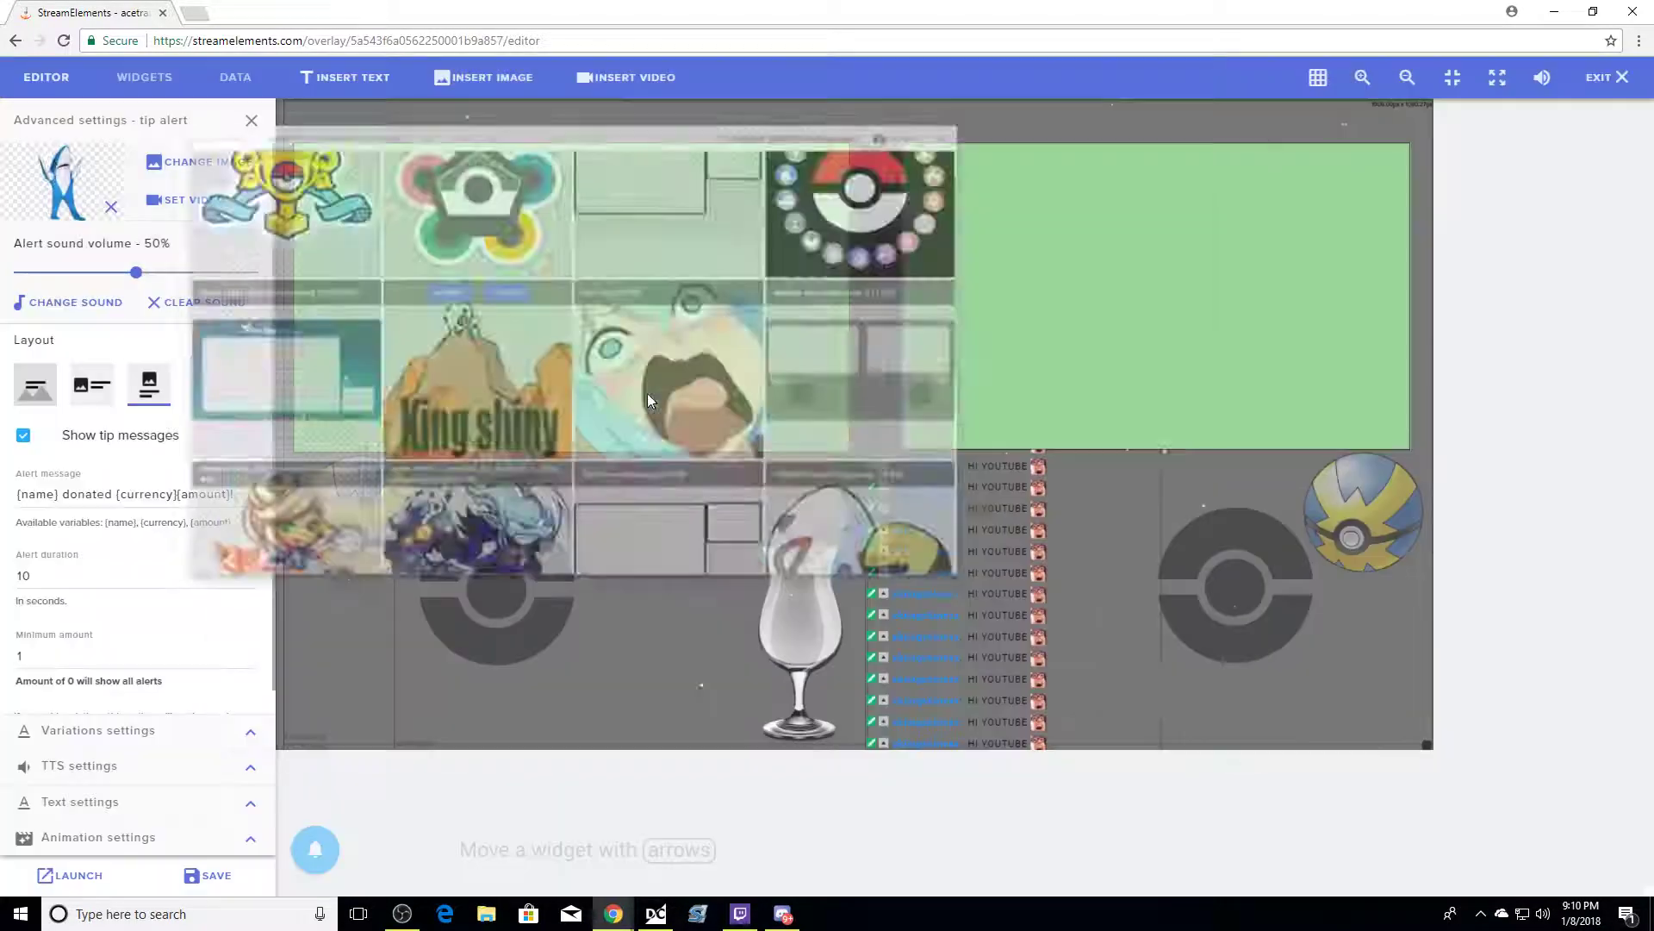
pyautogui.click(250, 122)
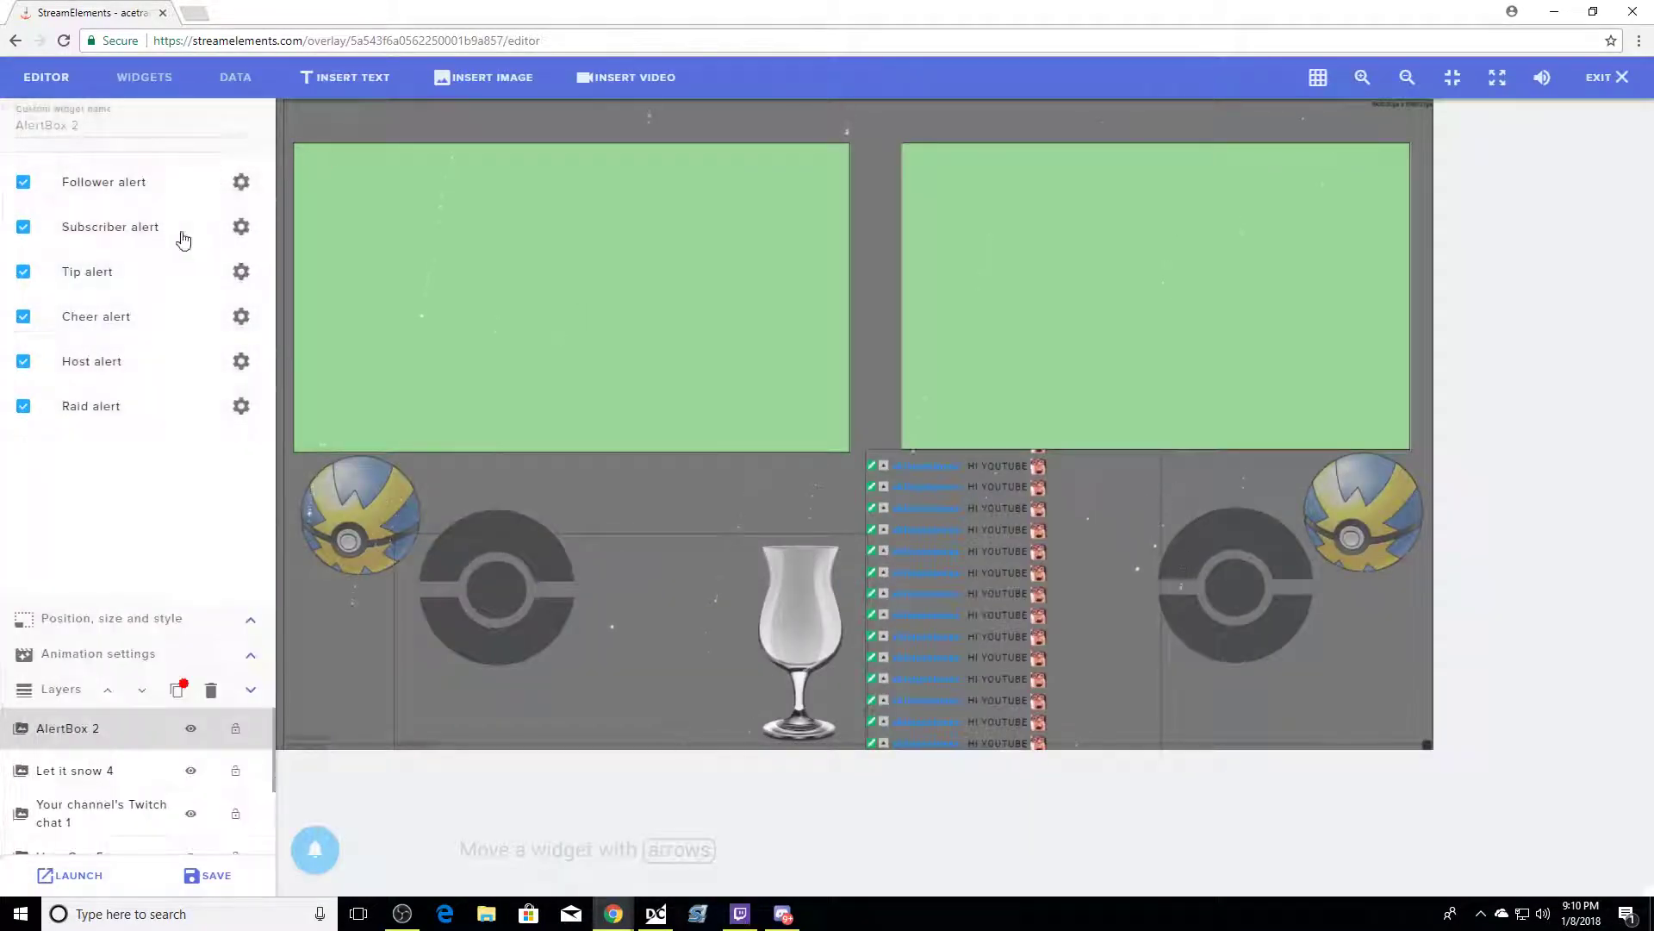
# Give the cheer alert a new image from the media library.
pyautogui.click(243, 318)
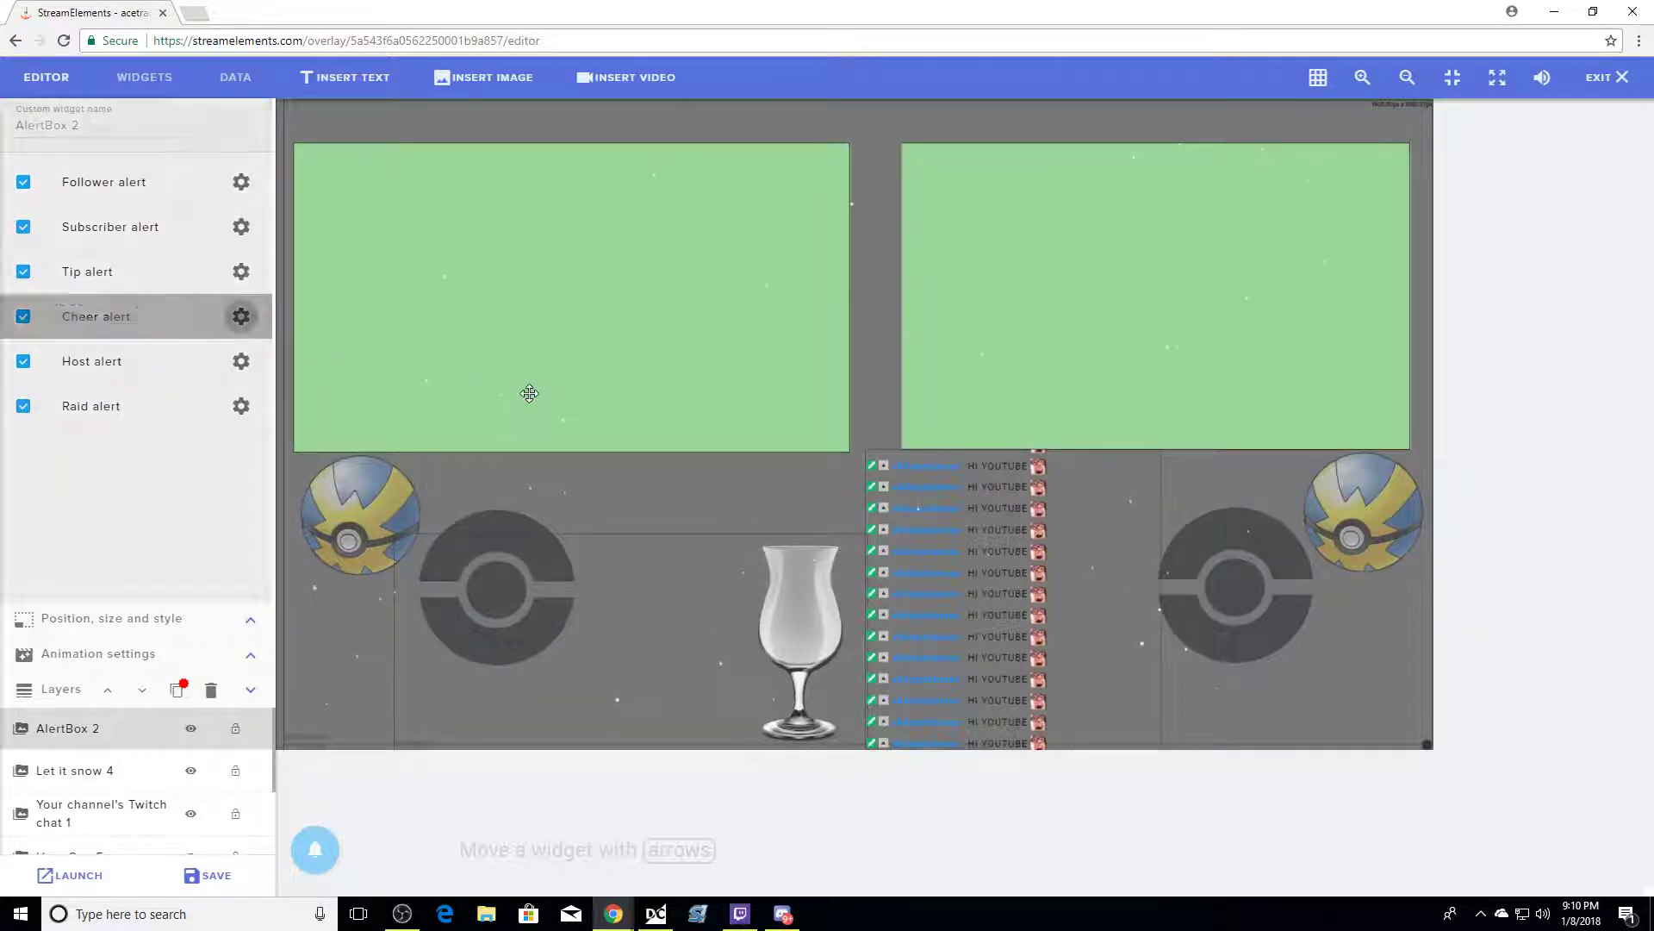
pyautogui.click(209, 166)
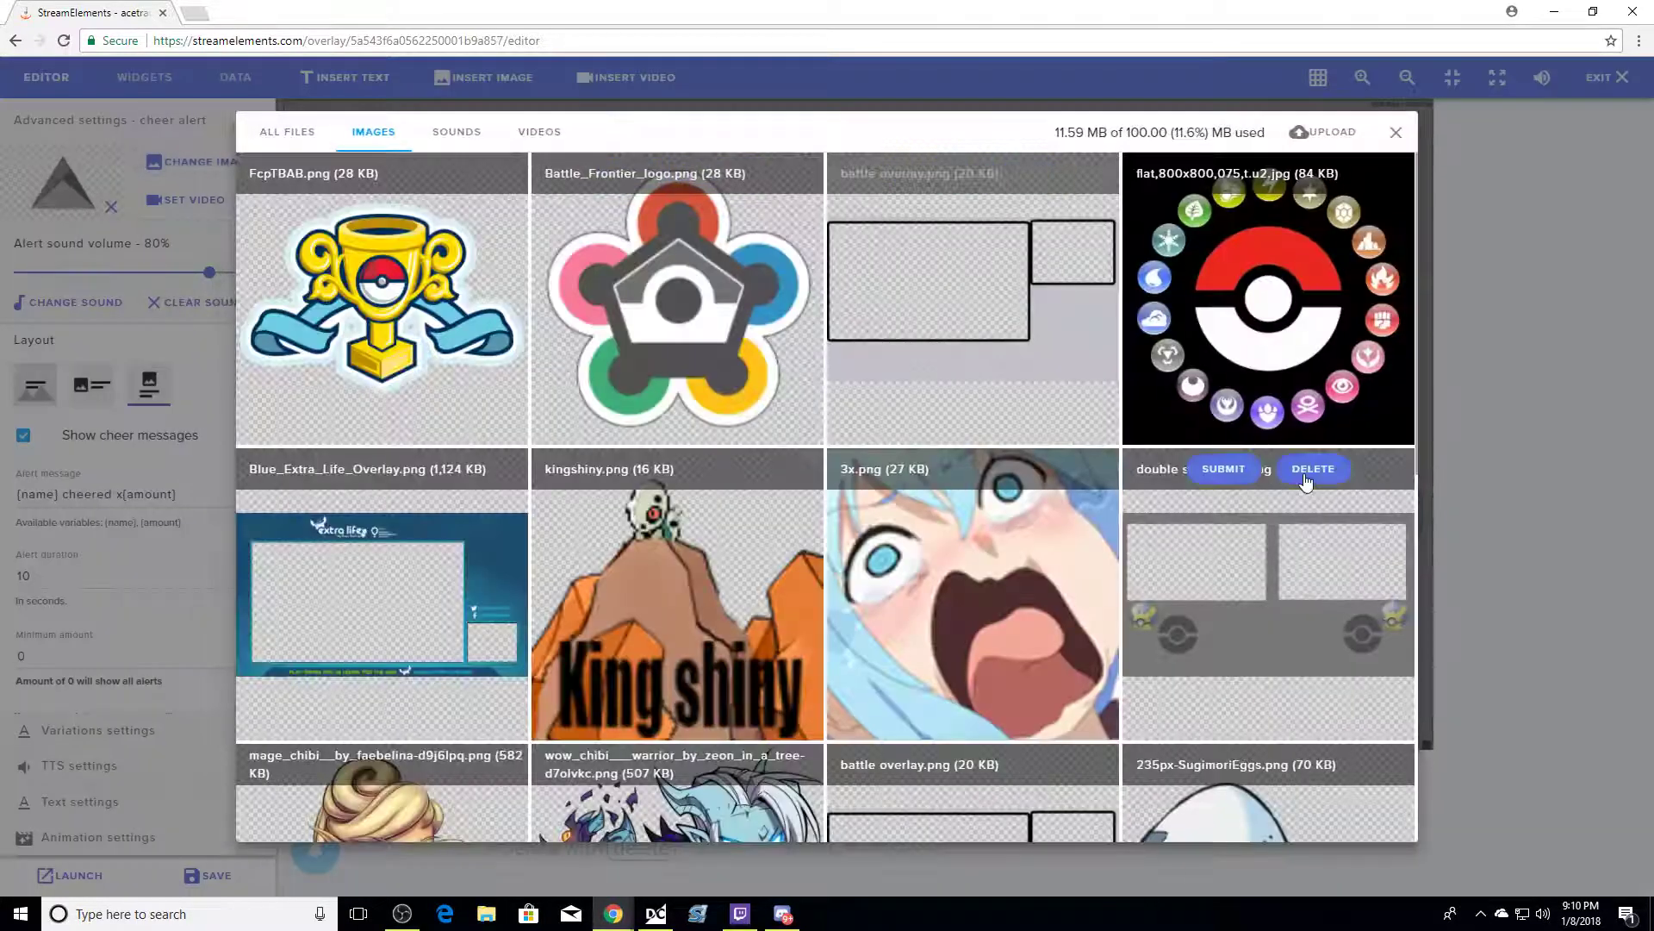
pyautogui.click(927, 469)
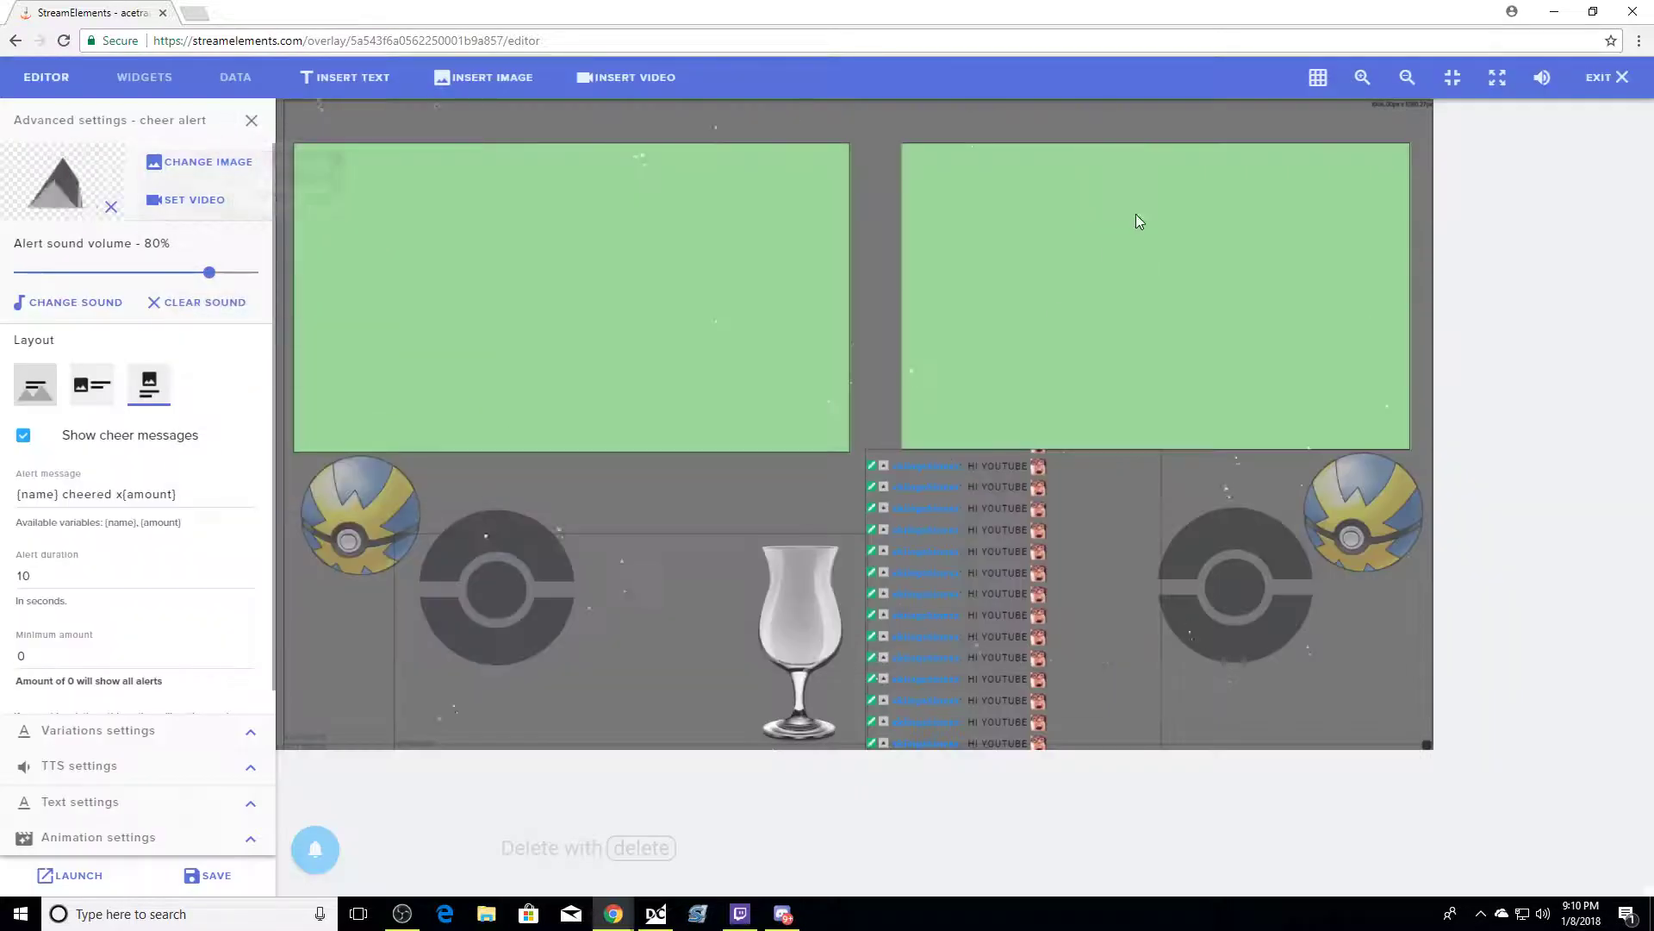
pyautogui.click(251, 131)
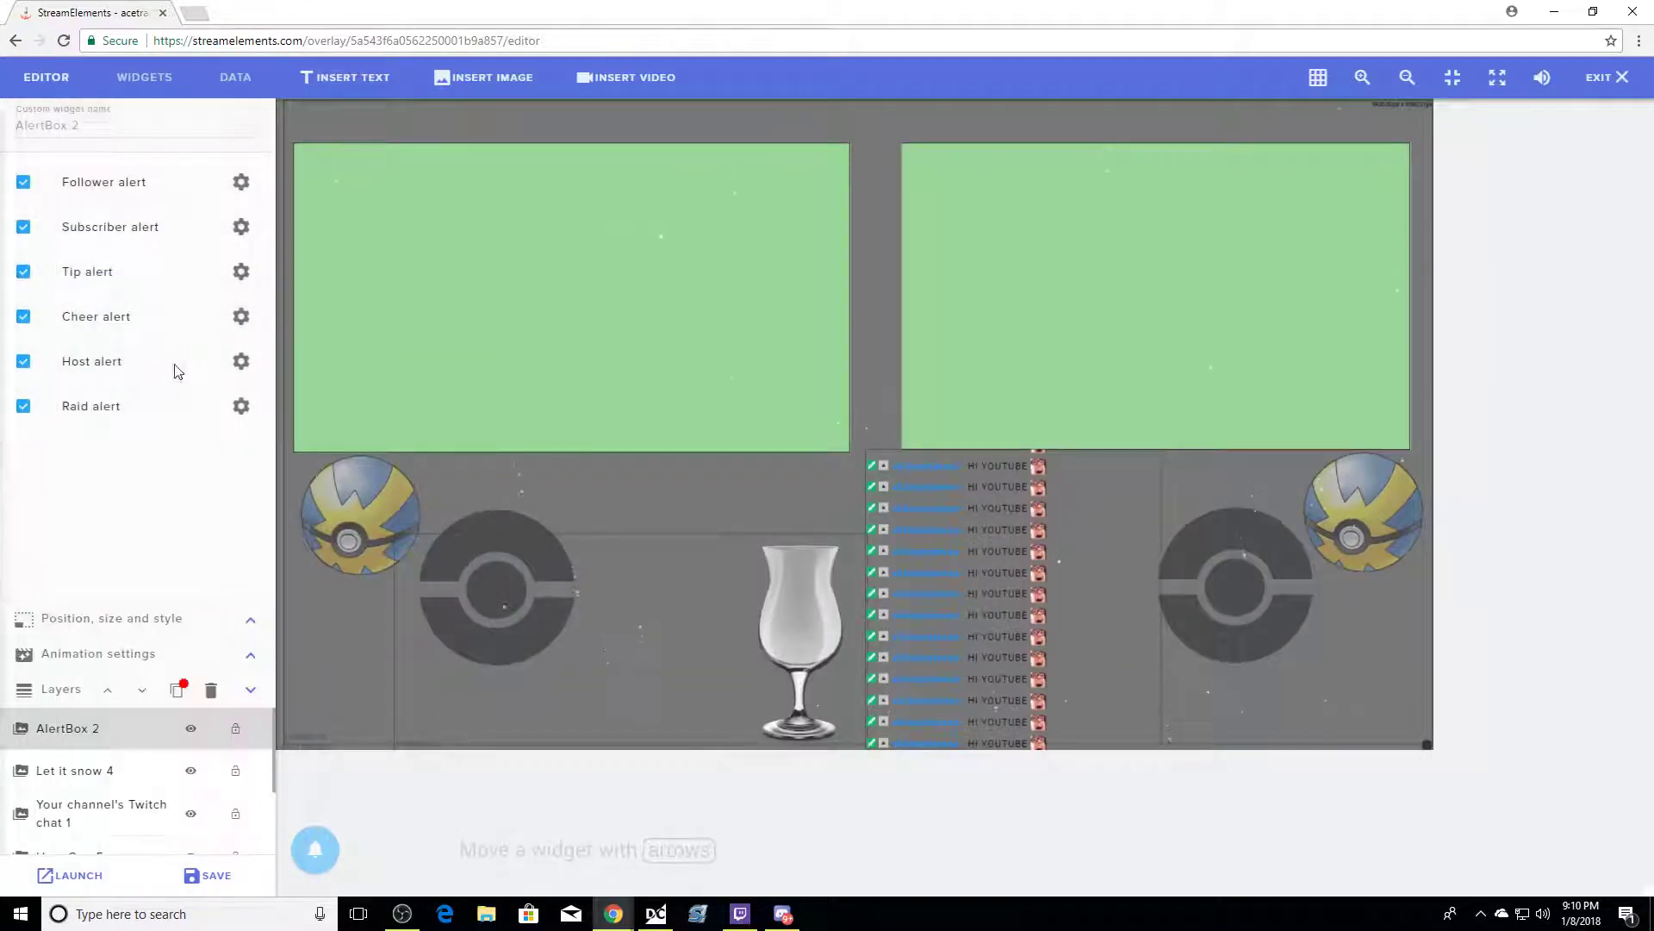
# Set the host alert image to the cat-on-laptop giphy.gif and return to the alert list.
pyautogui.click(250, 368)
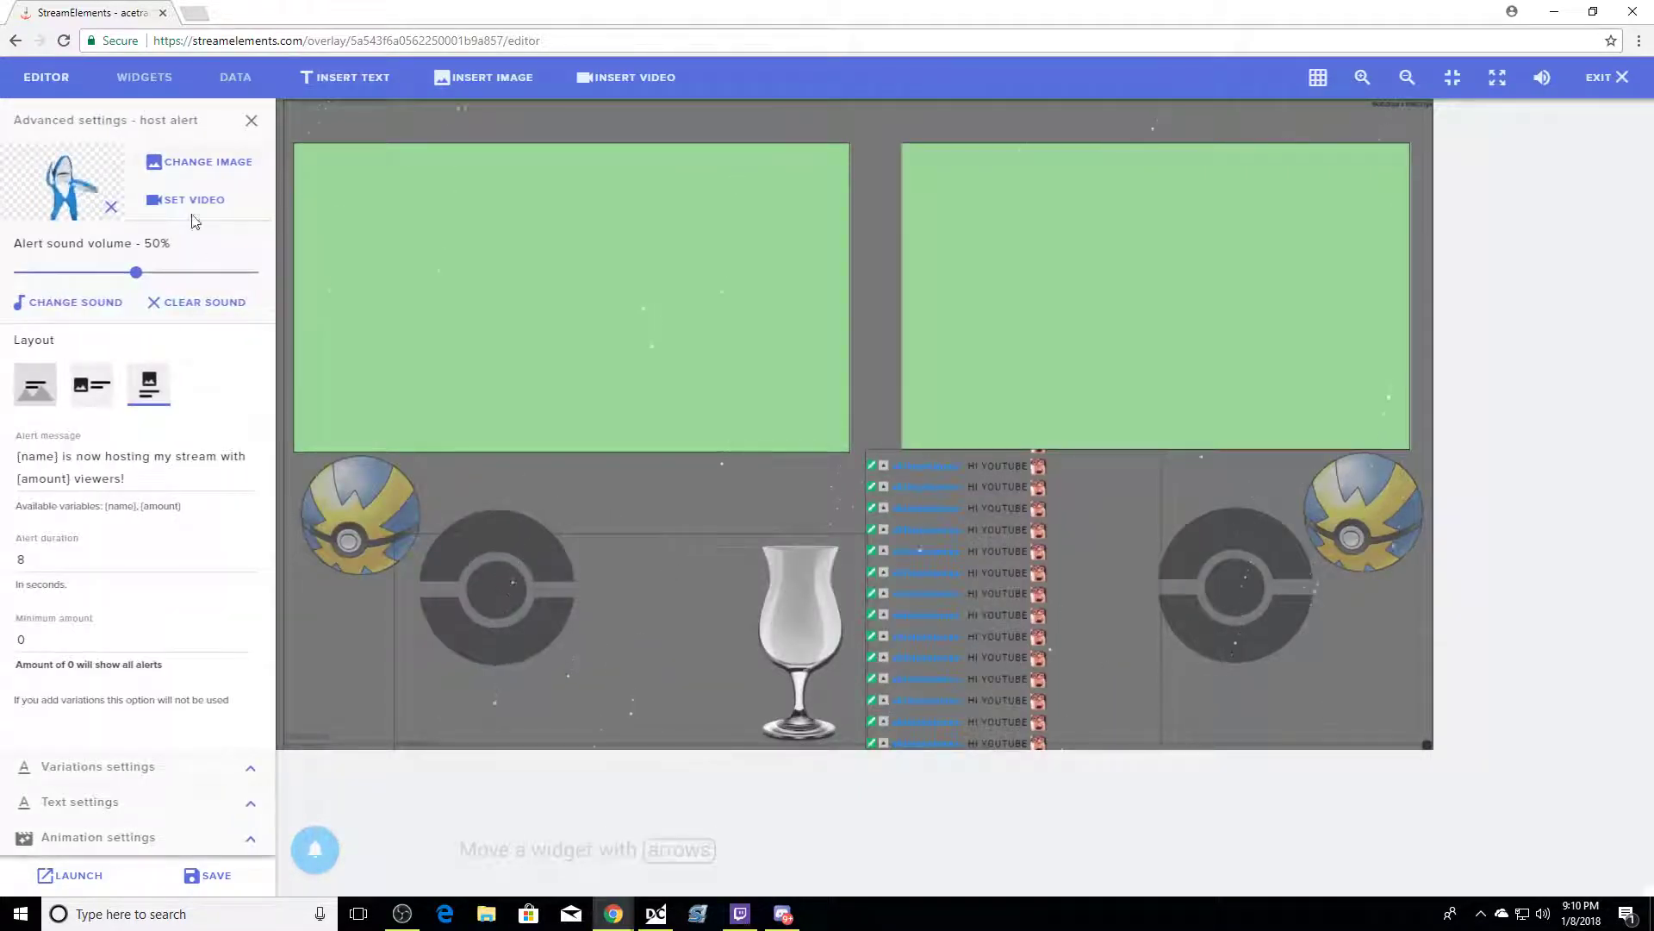
pyautogui.click(191, 162)
pyautogui.scroll(-3, 681, 651)
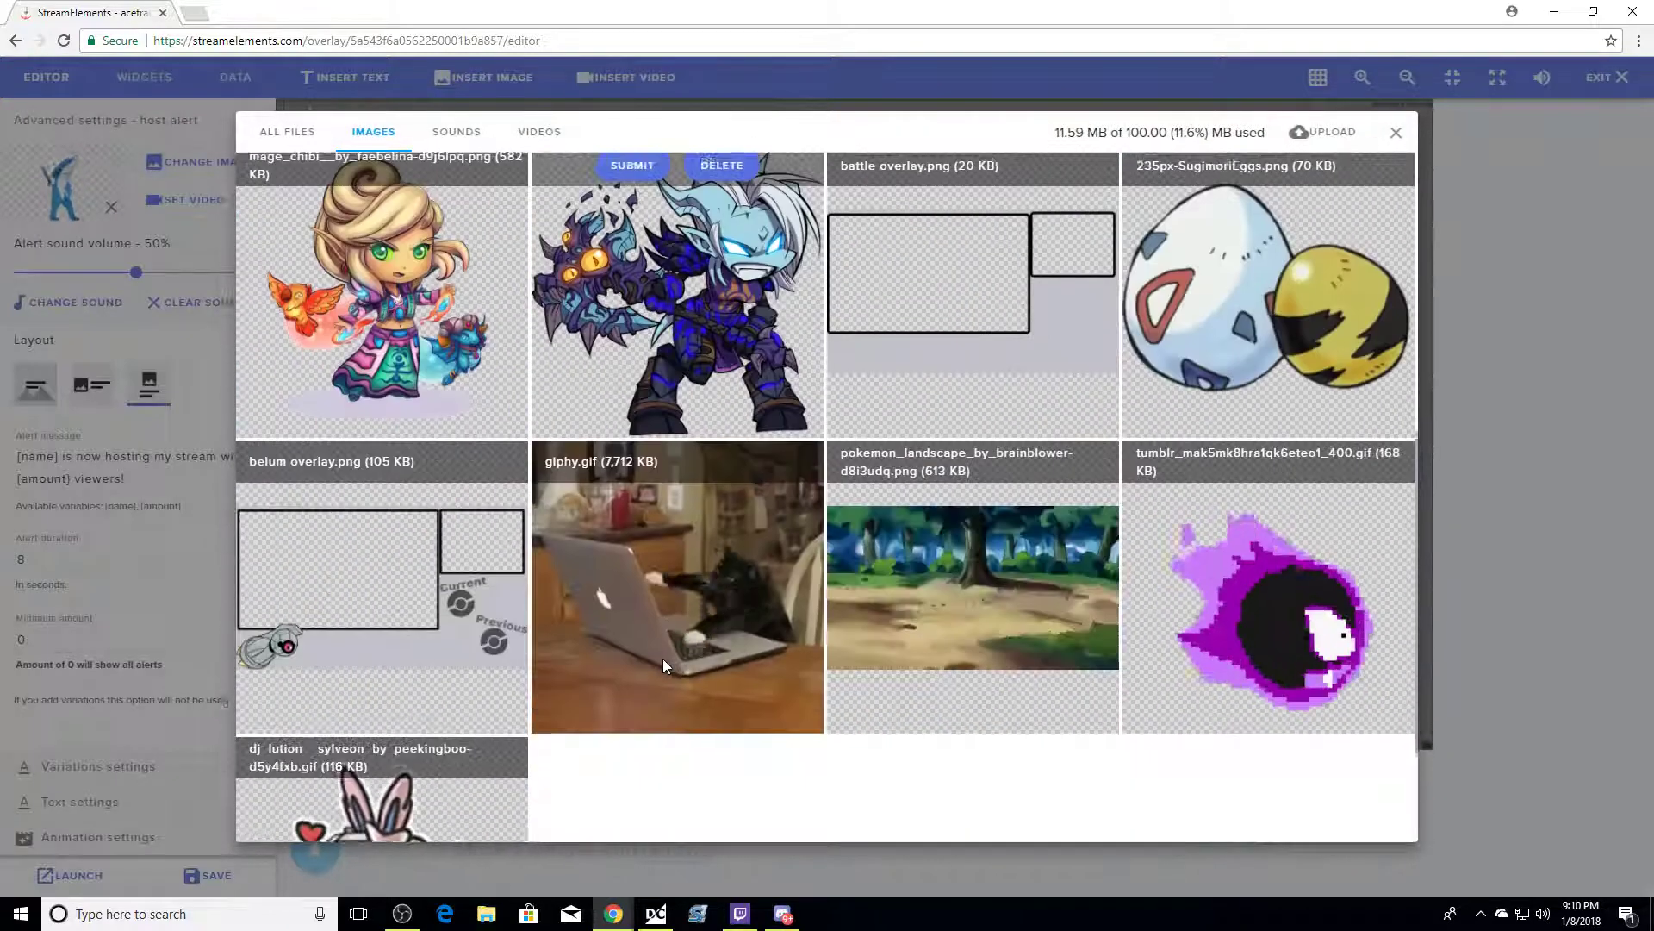
pyautogui.click(608, 459)
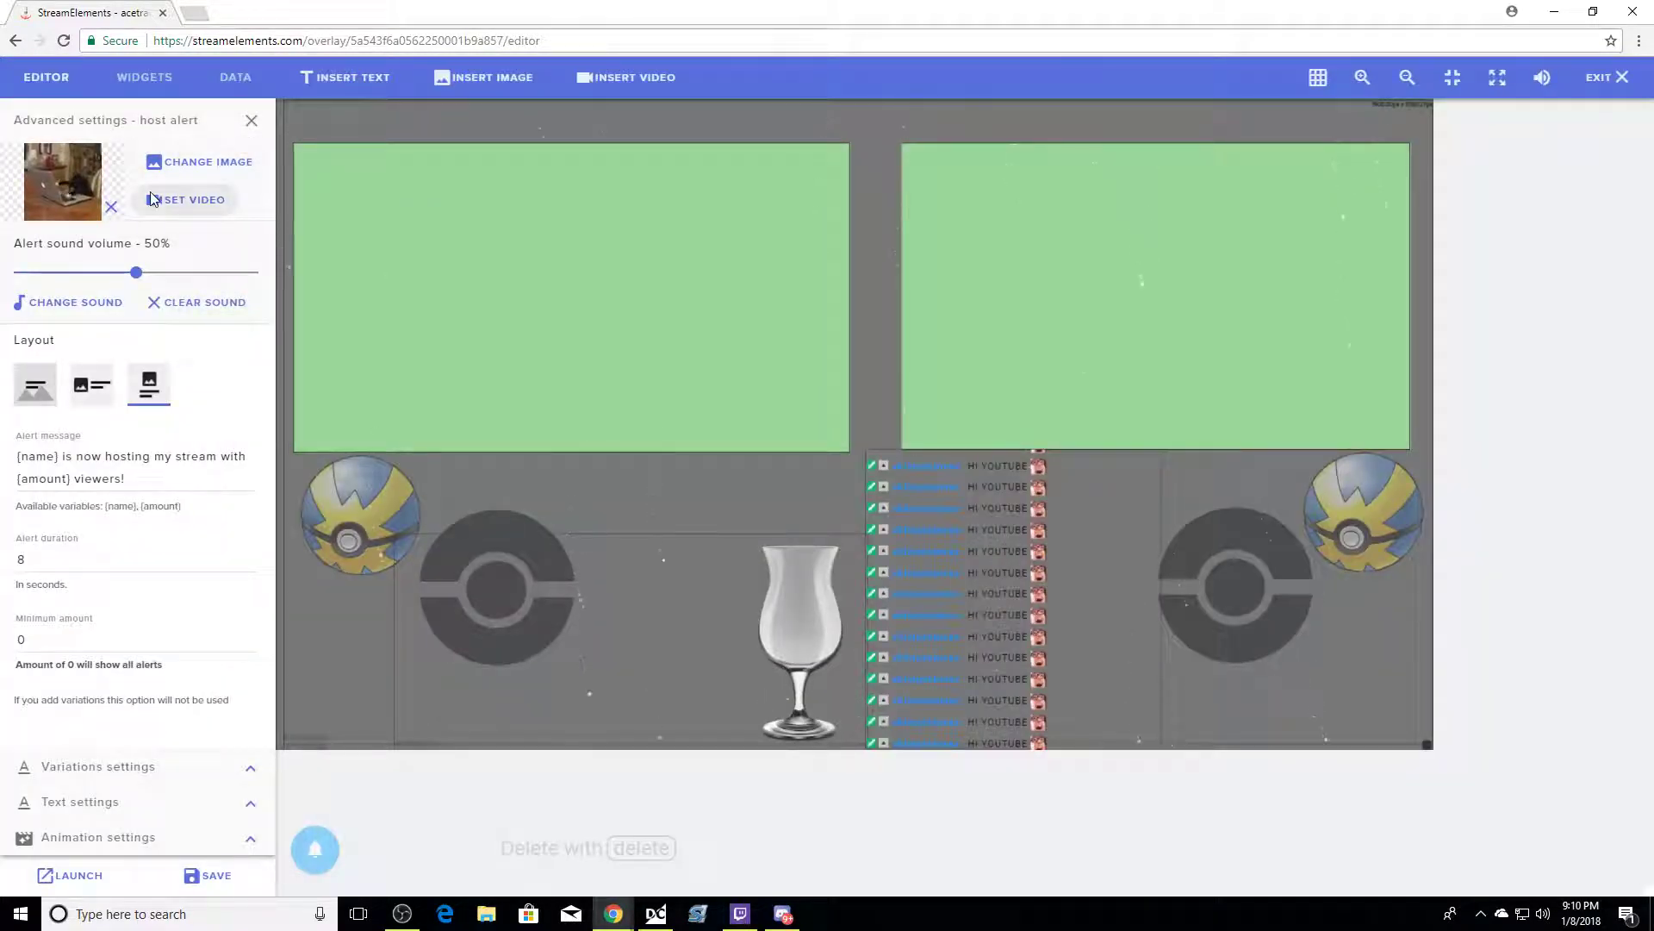
pyautogui.click(250, 122)
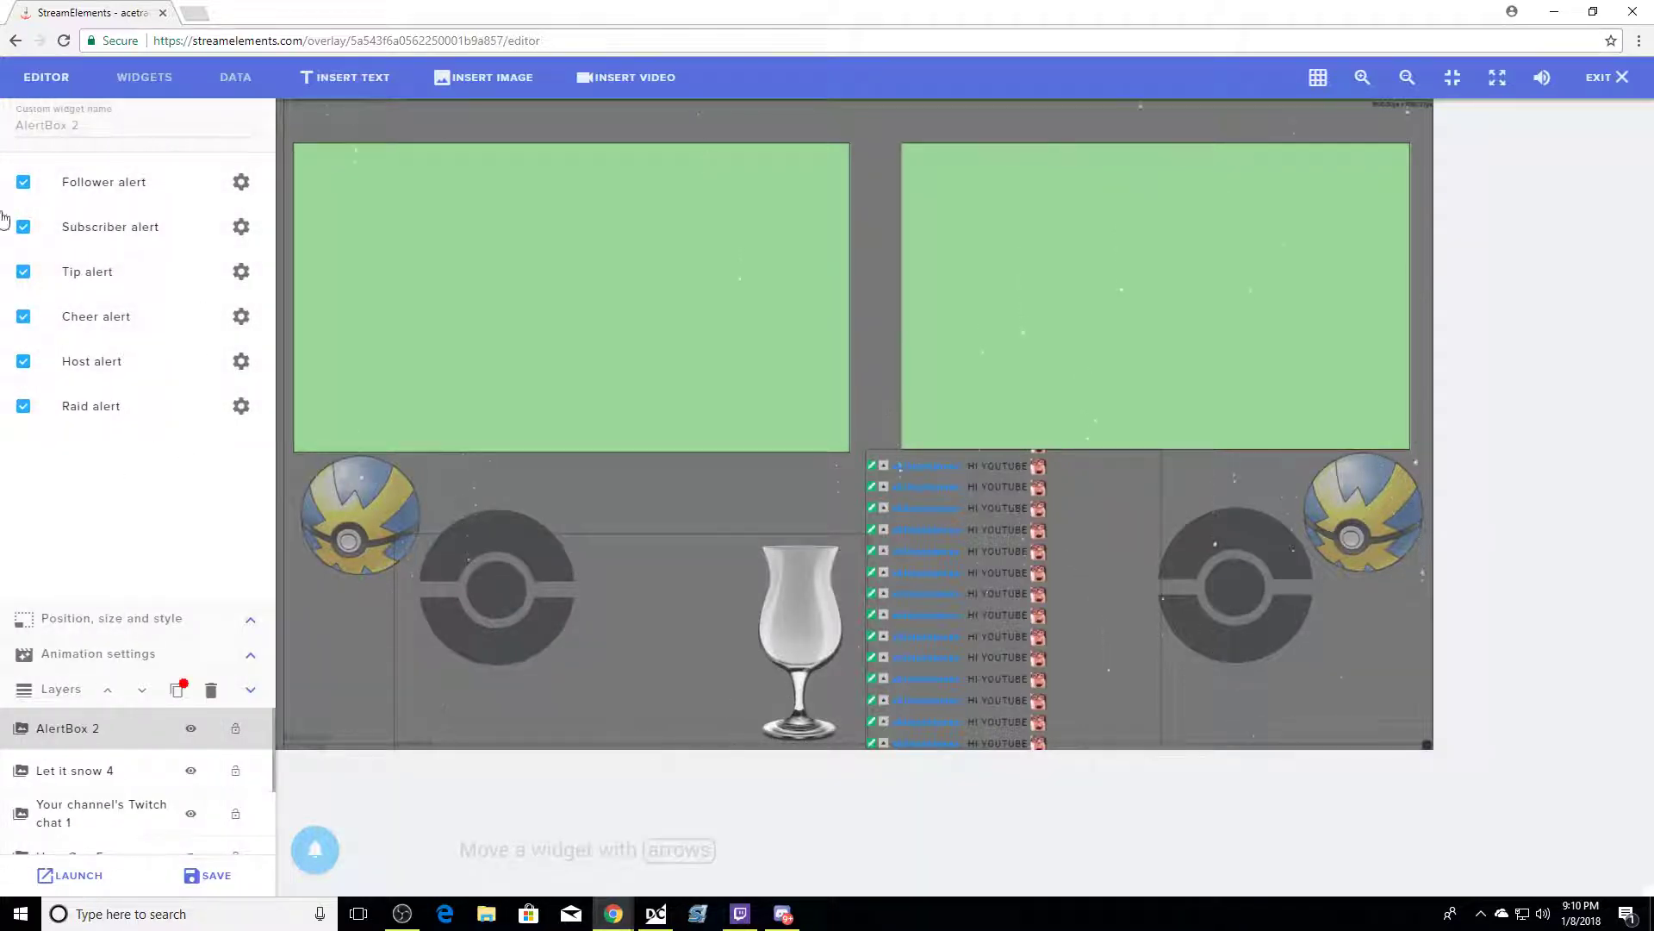
# Open the raid alert's image library and show all files.
pyautogui.click(240, 406)
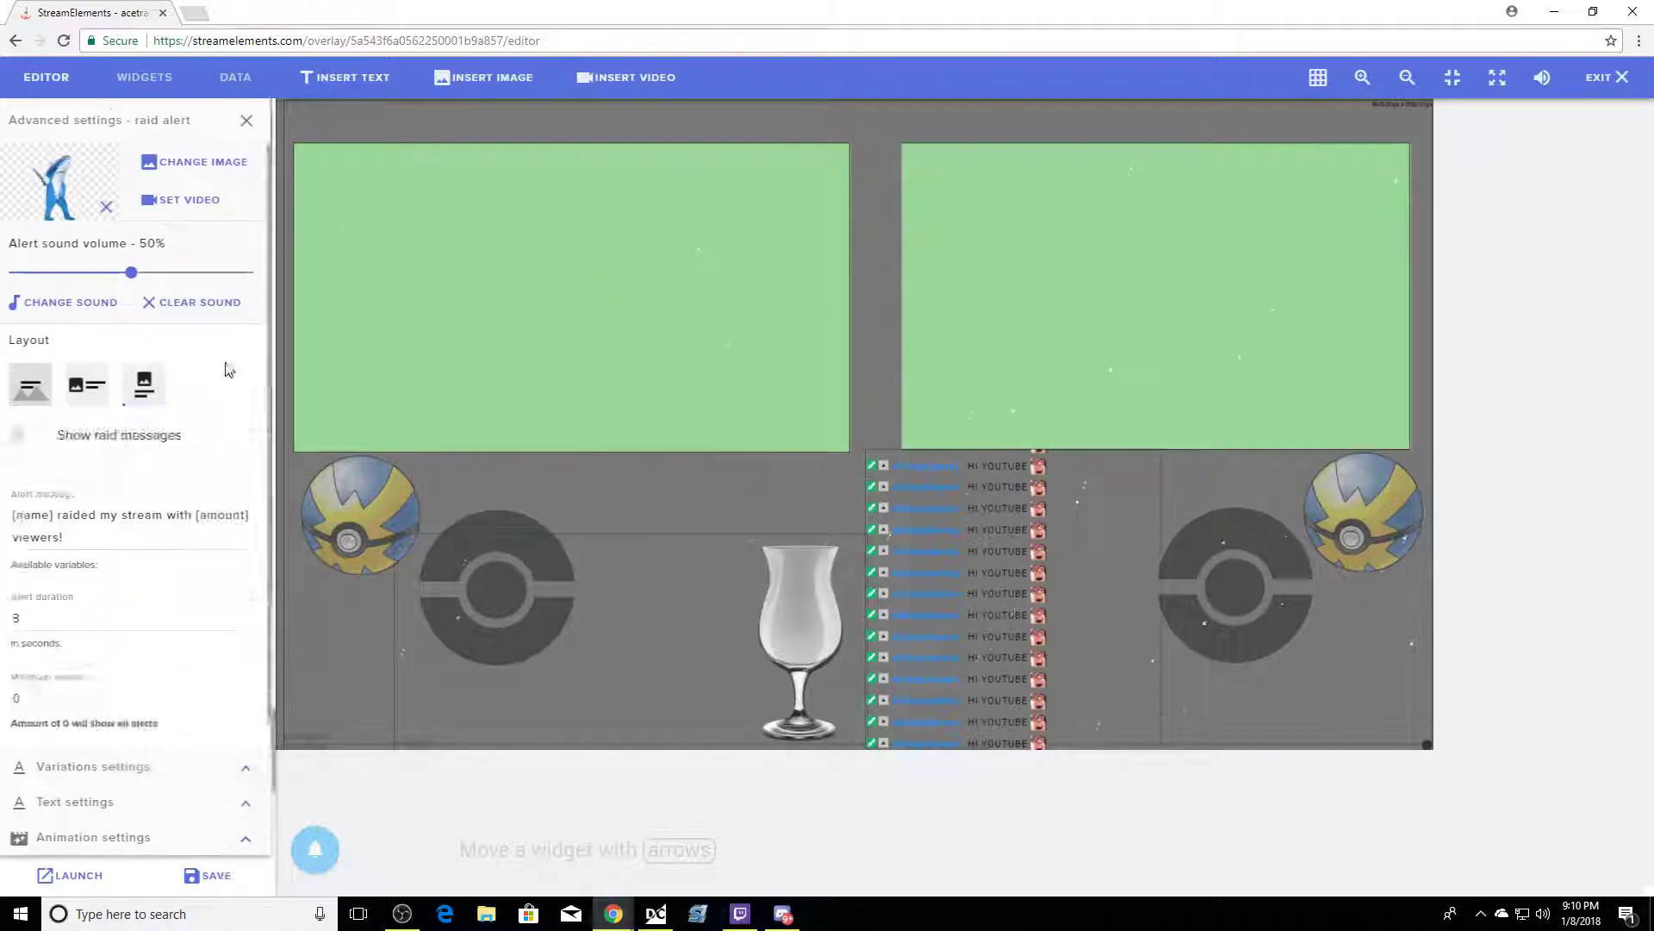
pyautogui.click(181, 162)
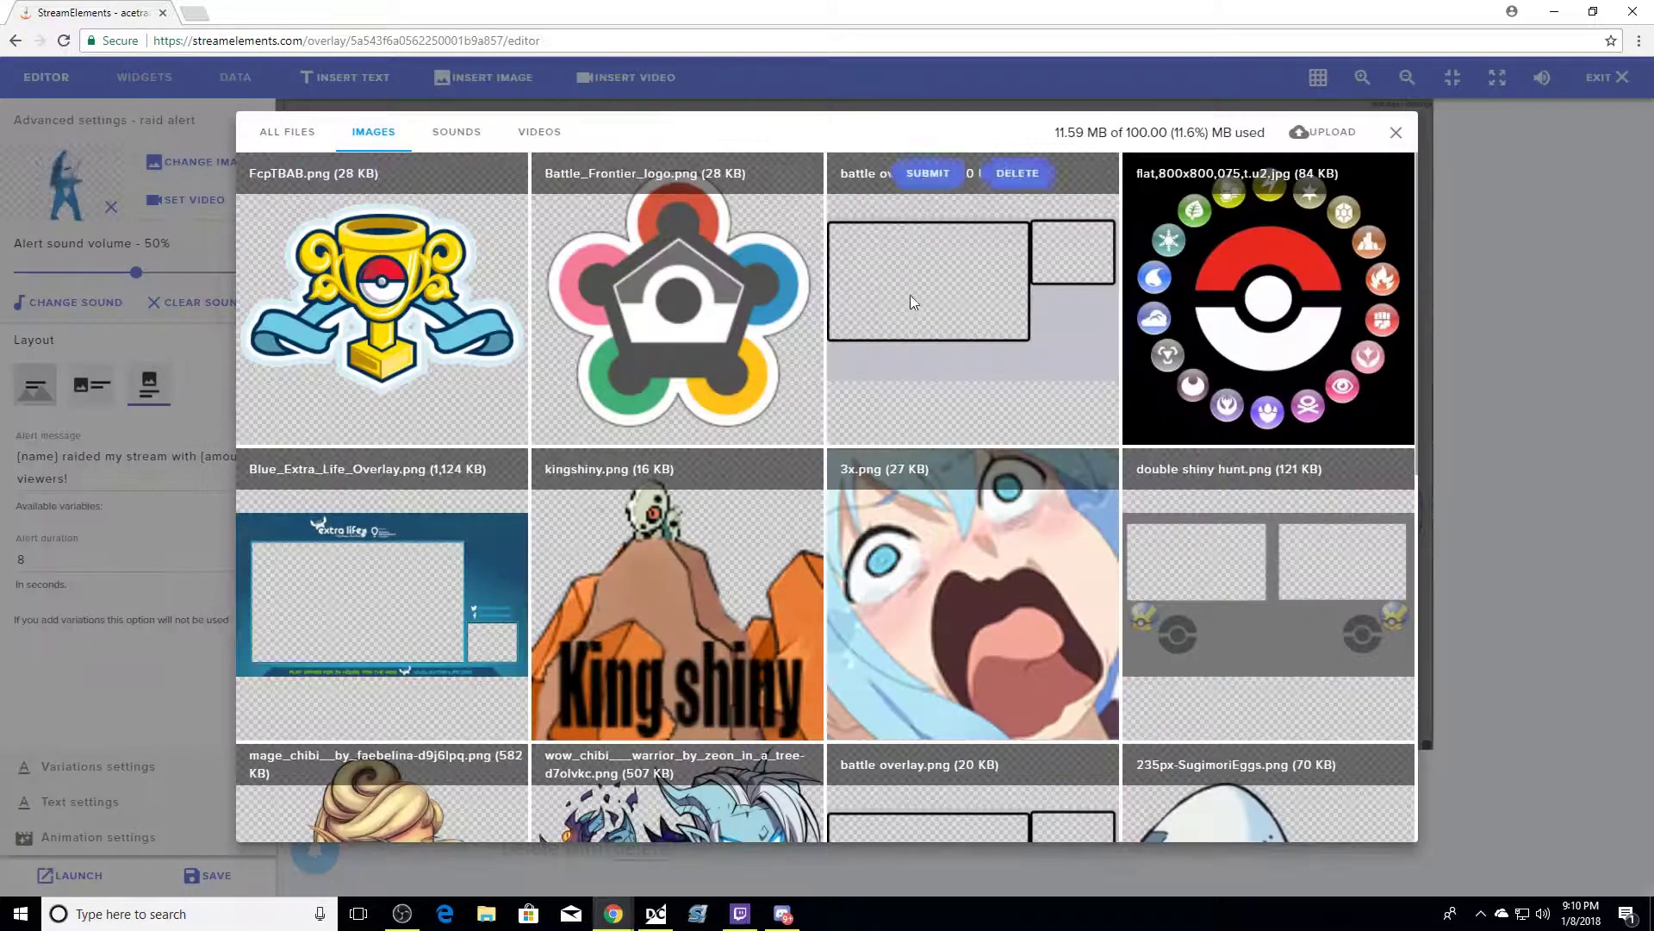
pyautogui.scroll(-3, 1362, 568)
pyautogui.scroll(-6, 1295, 618)
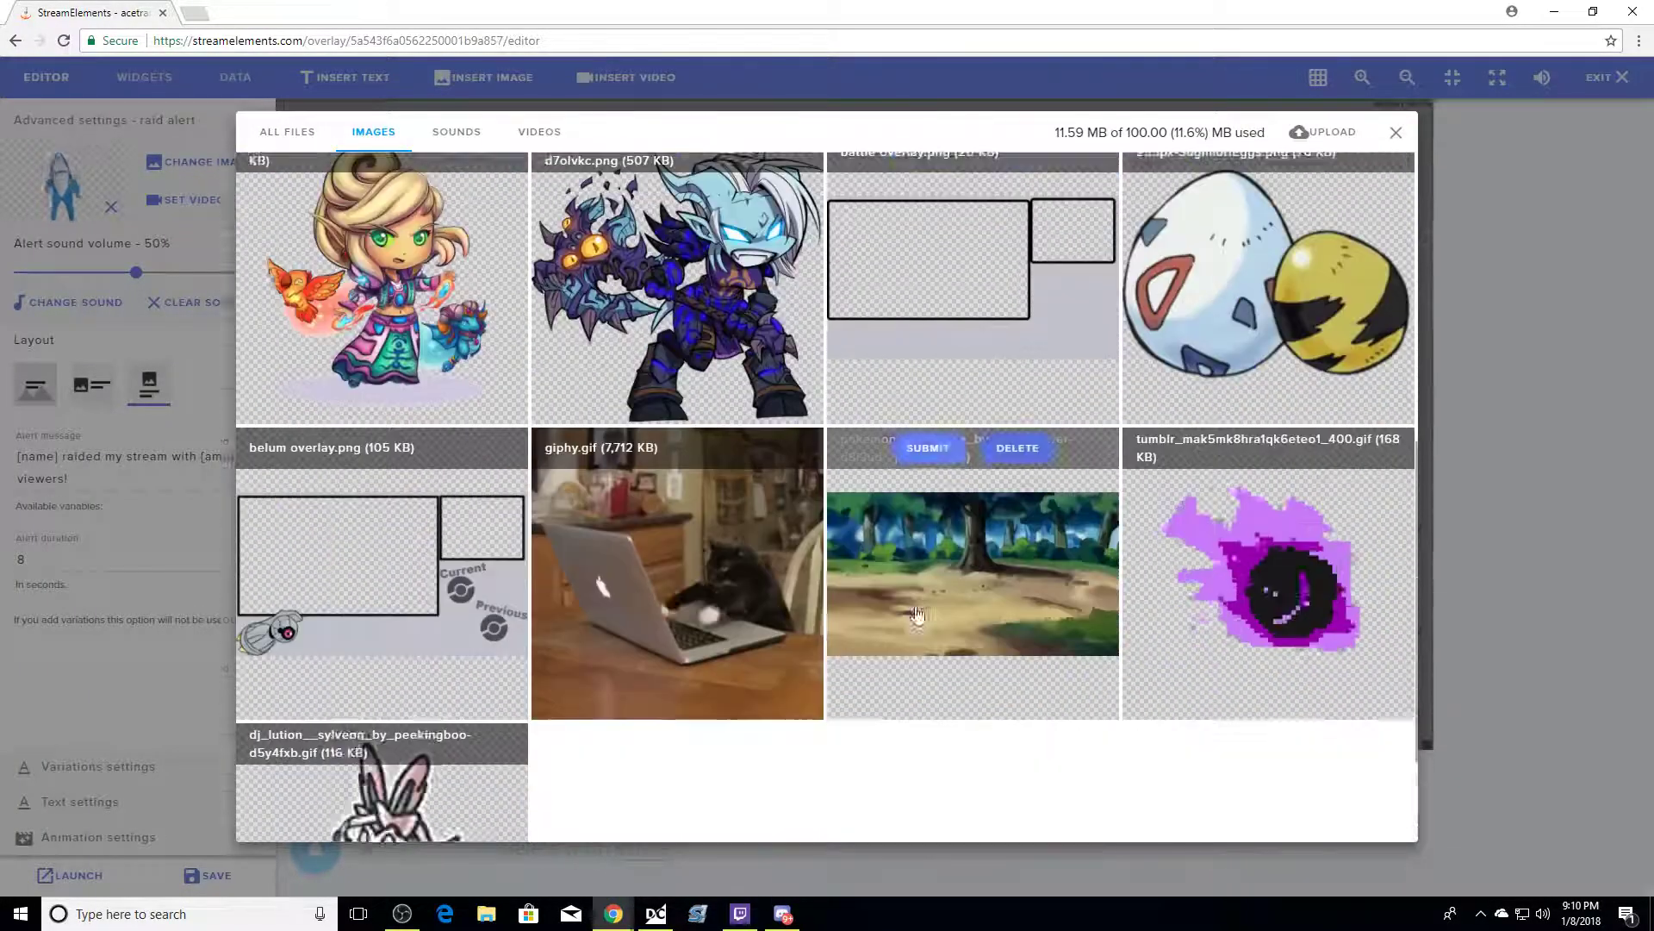
pyautogui.scroll(3, 896, 517)
pyautogui.scroll(5, 896, 517)
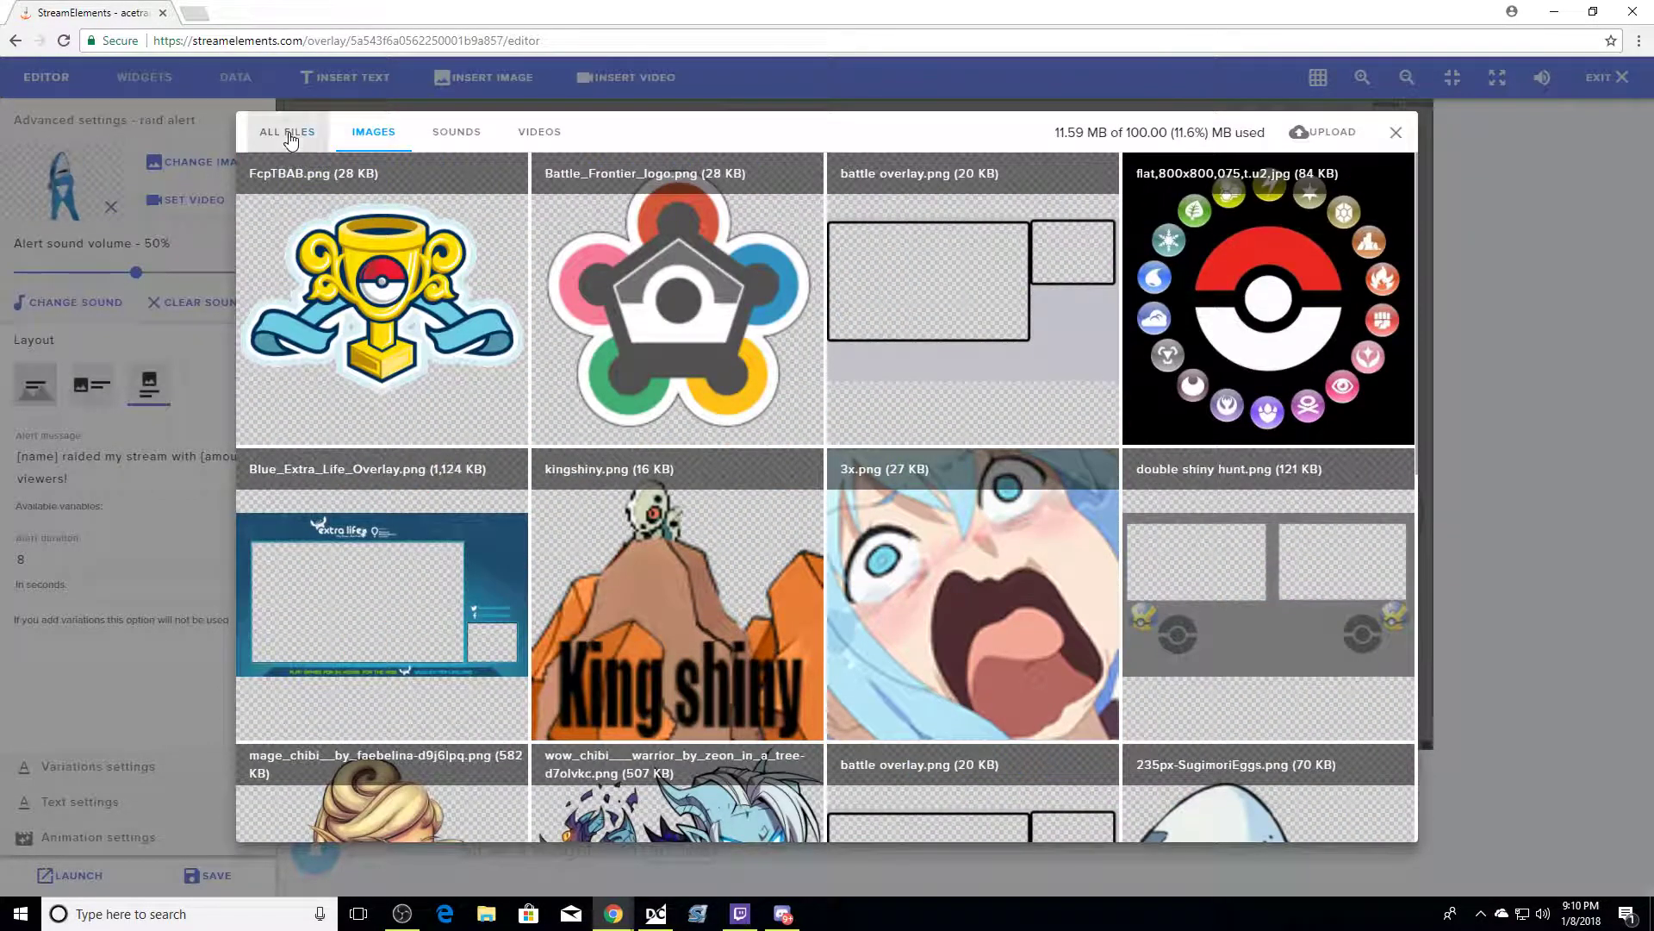
pyautogui.click(288, 135)
# Upload the YES I DO KAKAROT picture from the desktop and apply an image to the raid alert.
pyautogui.click(1314, 136)
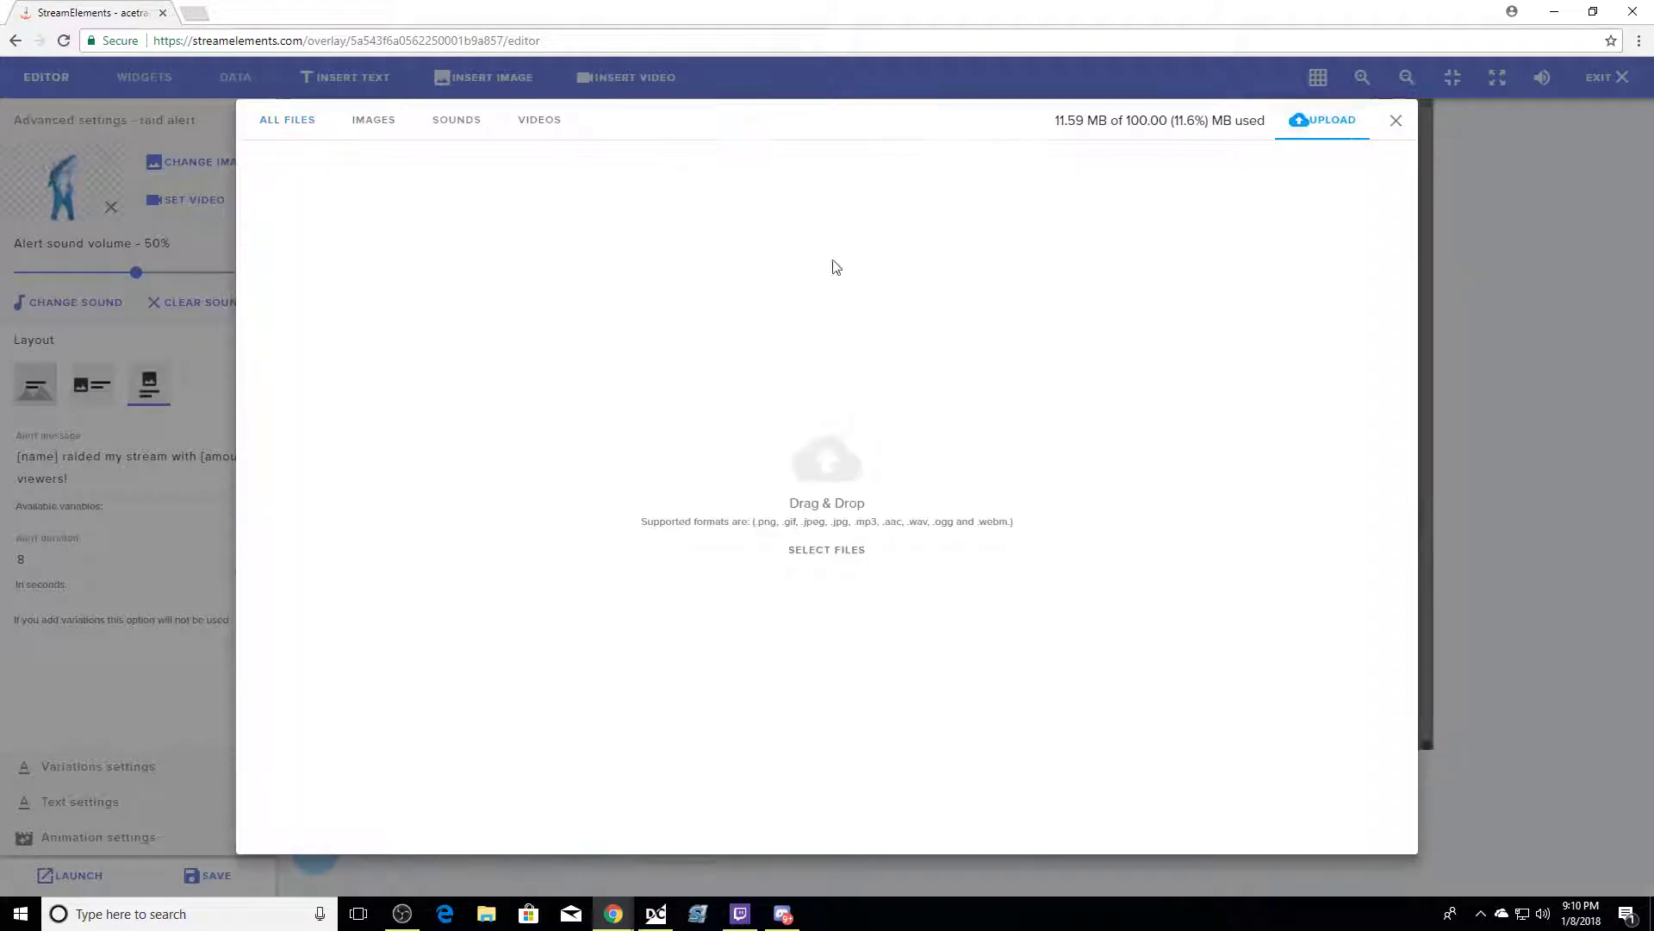
pyautogui.click(867, 429)
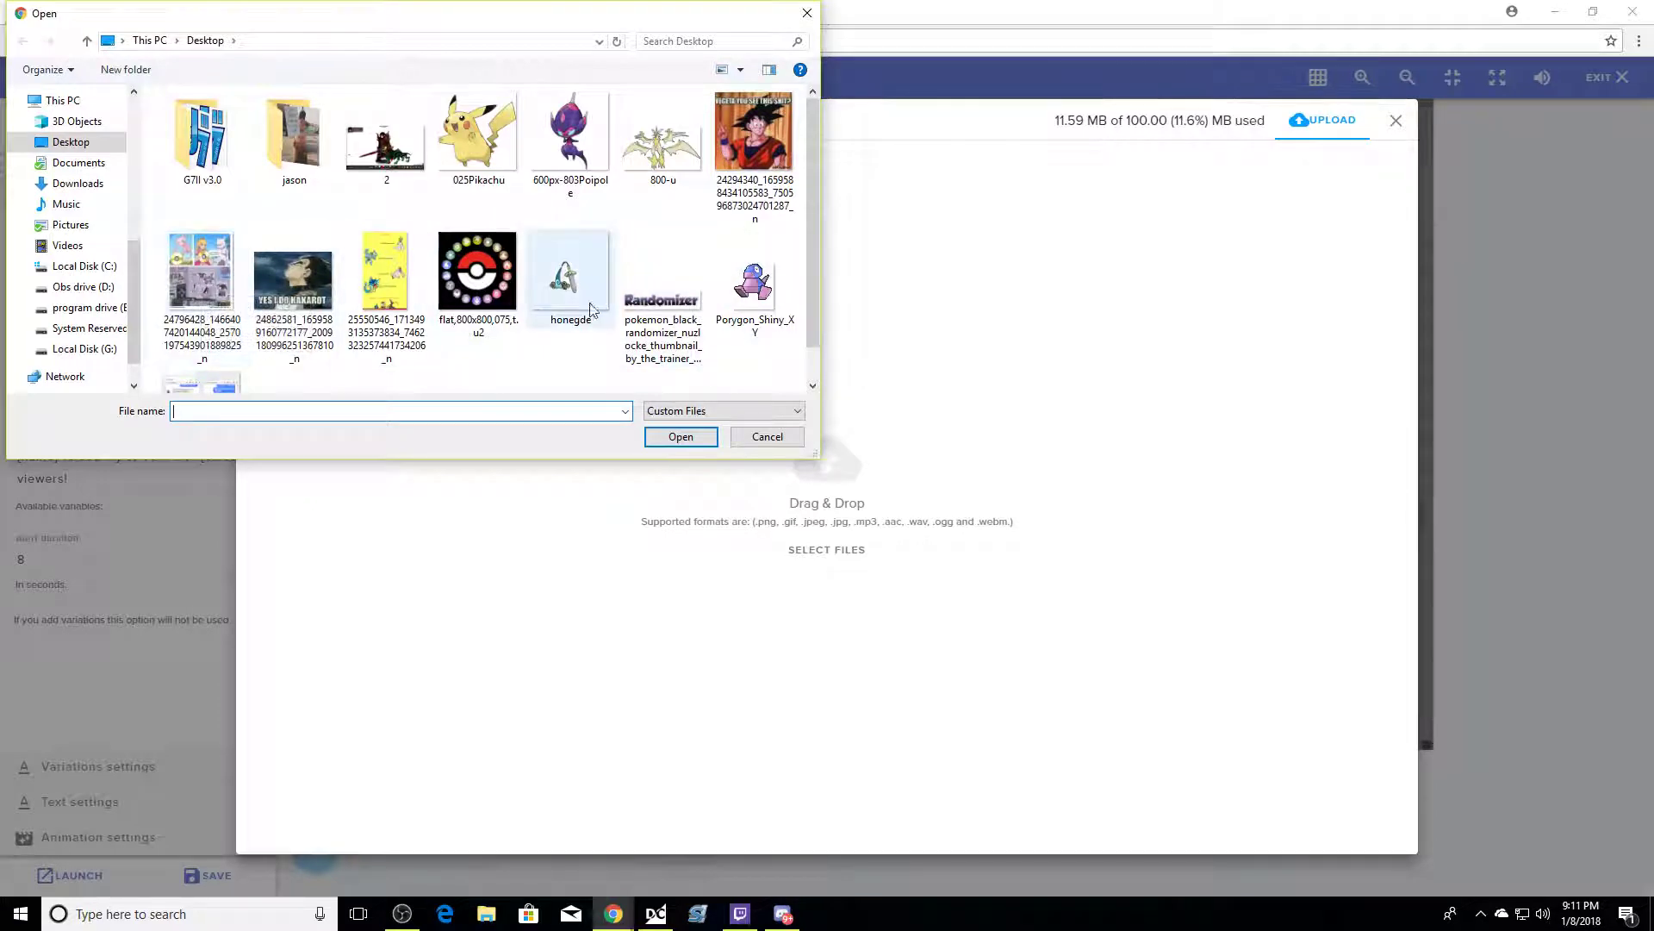
pyautogui.click(177, 280)
pyautogui.doubleClick(330, 300)
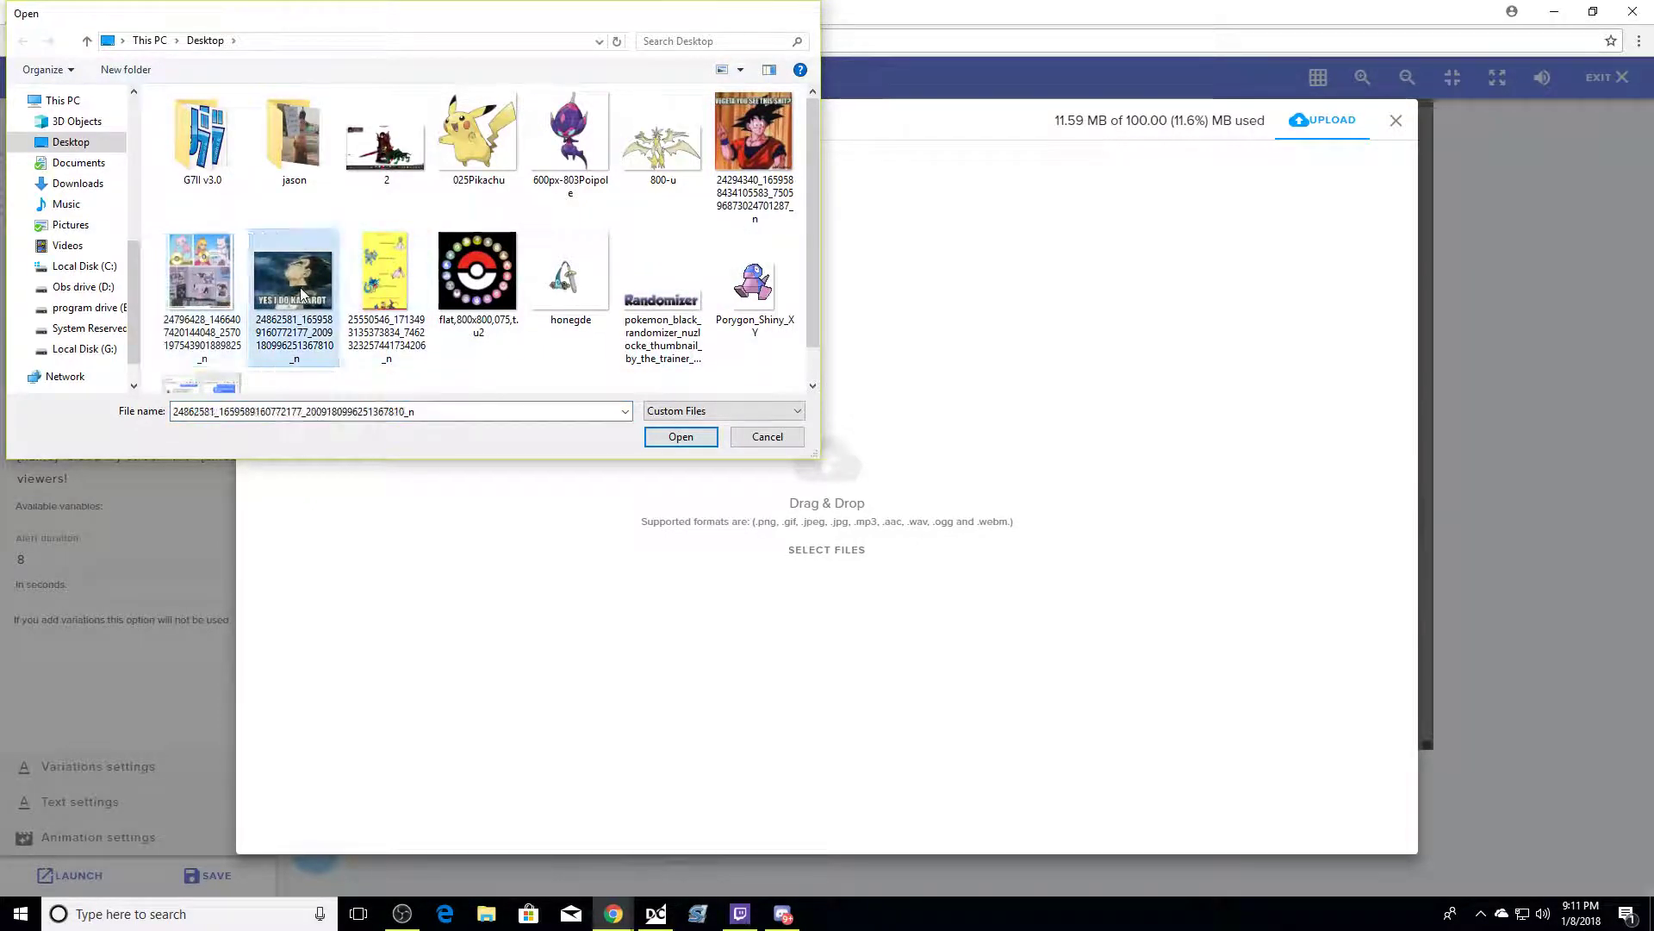
pyautogui.click(1370, 757)
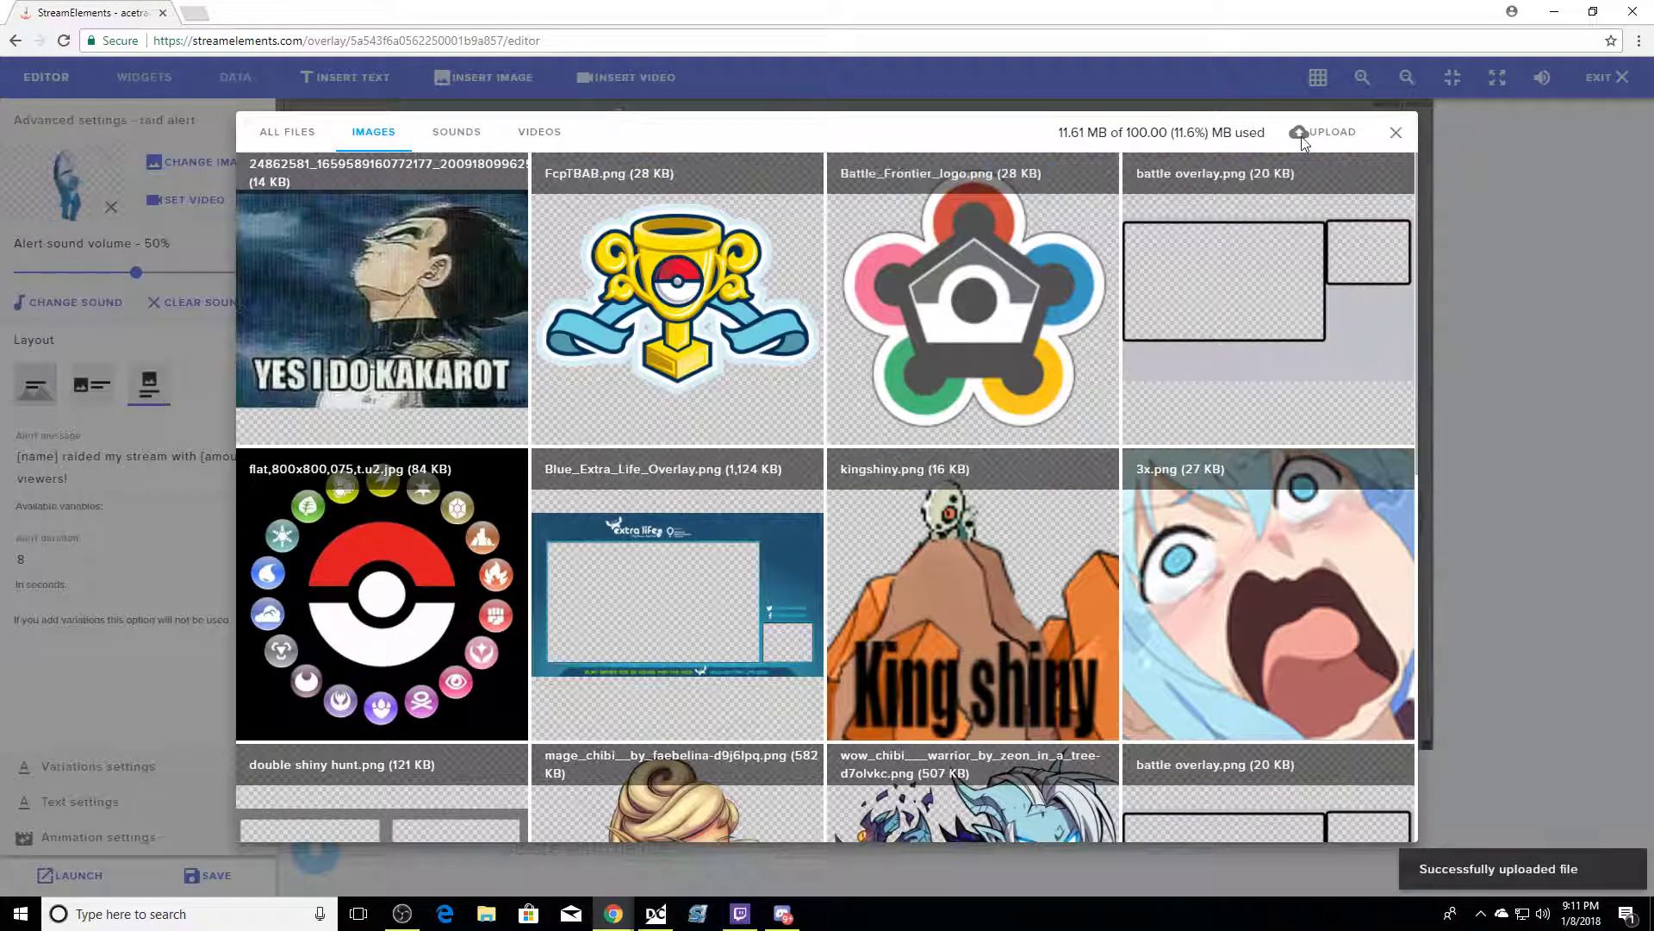
pyautogui.click(626, 178)
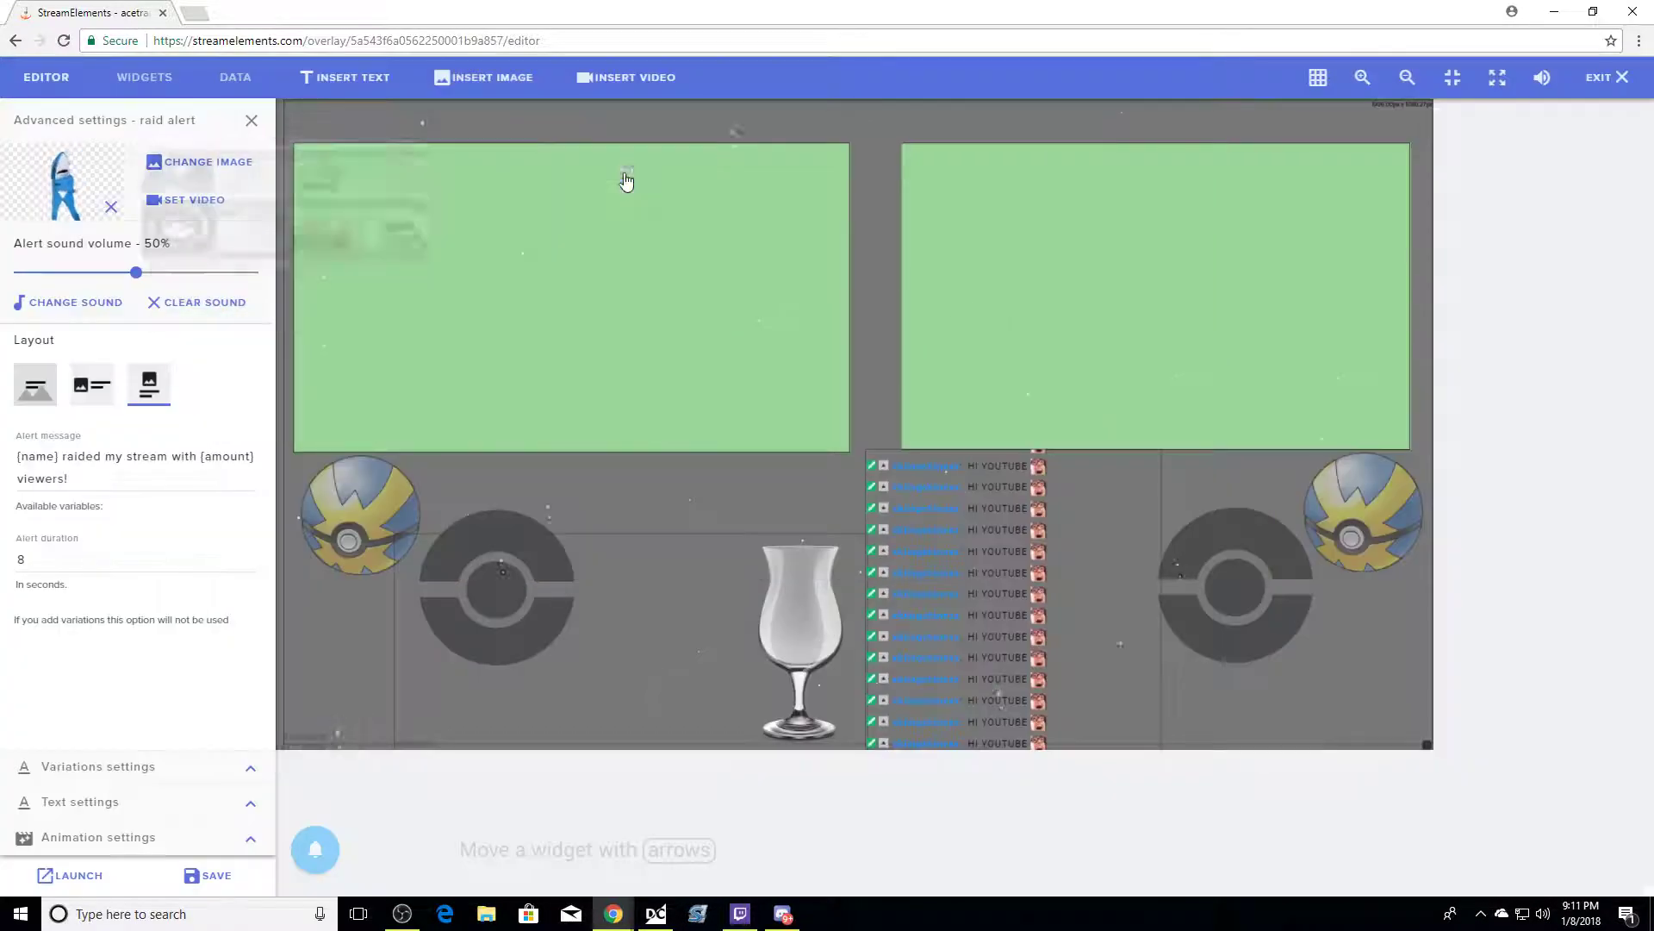
# Save the overlay and launch it in a new browser tab.
pyautogui.click(251, 120)
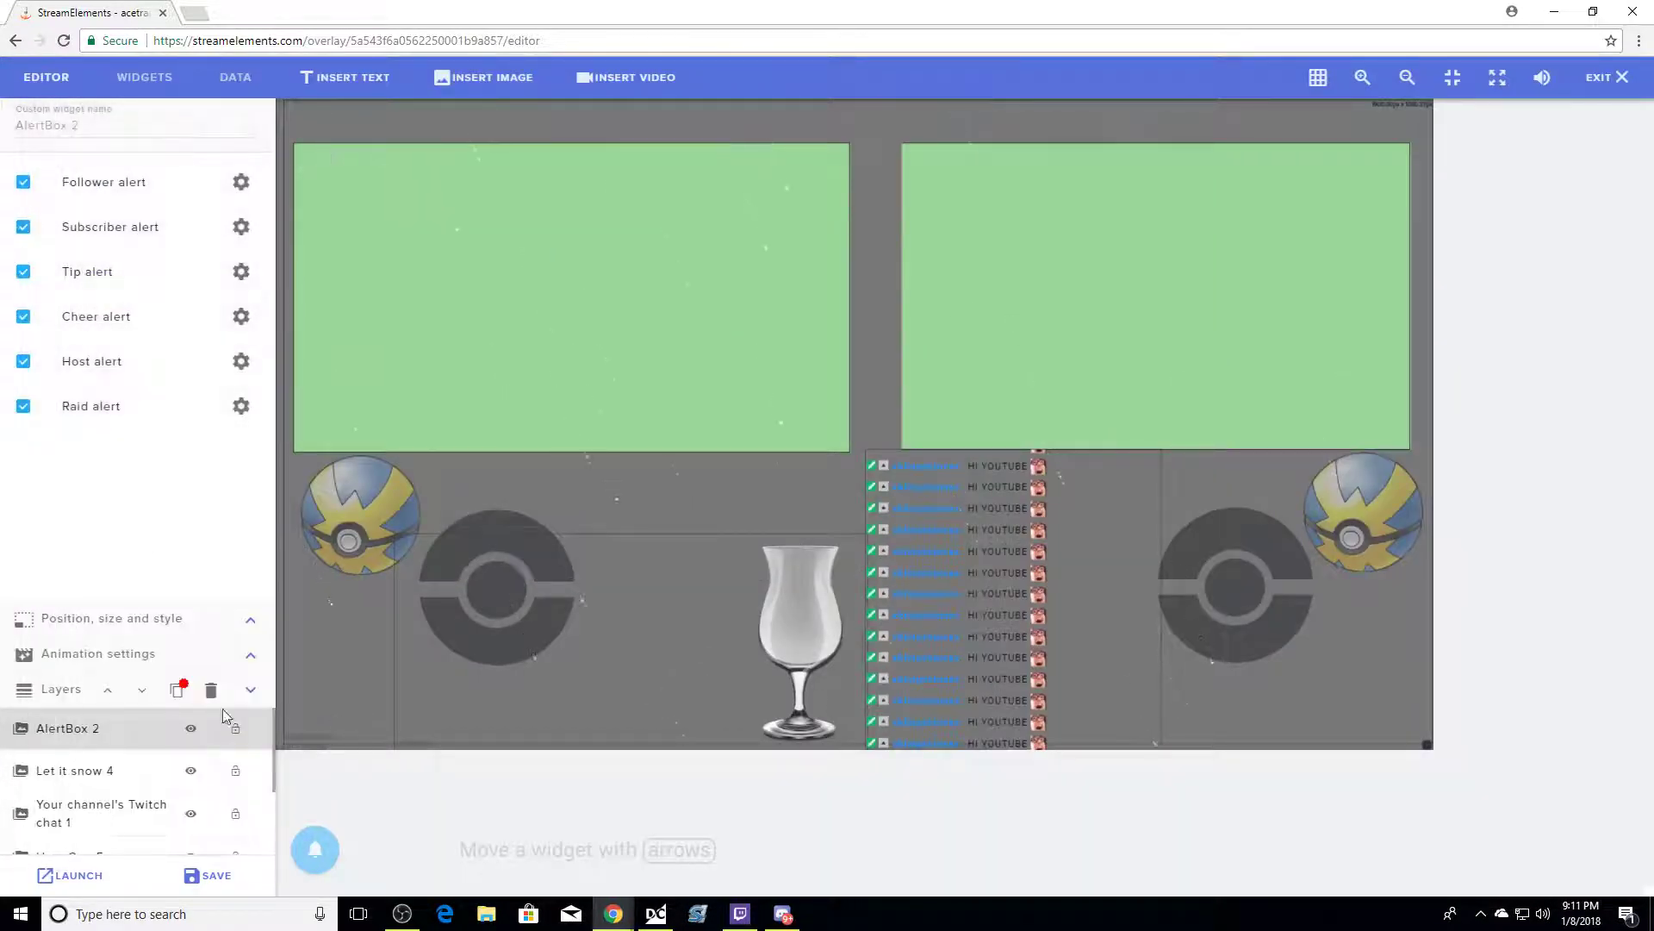
pyautogui.click(208, 876)
pyautogui.click(73, 875)
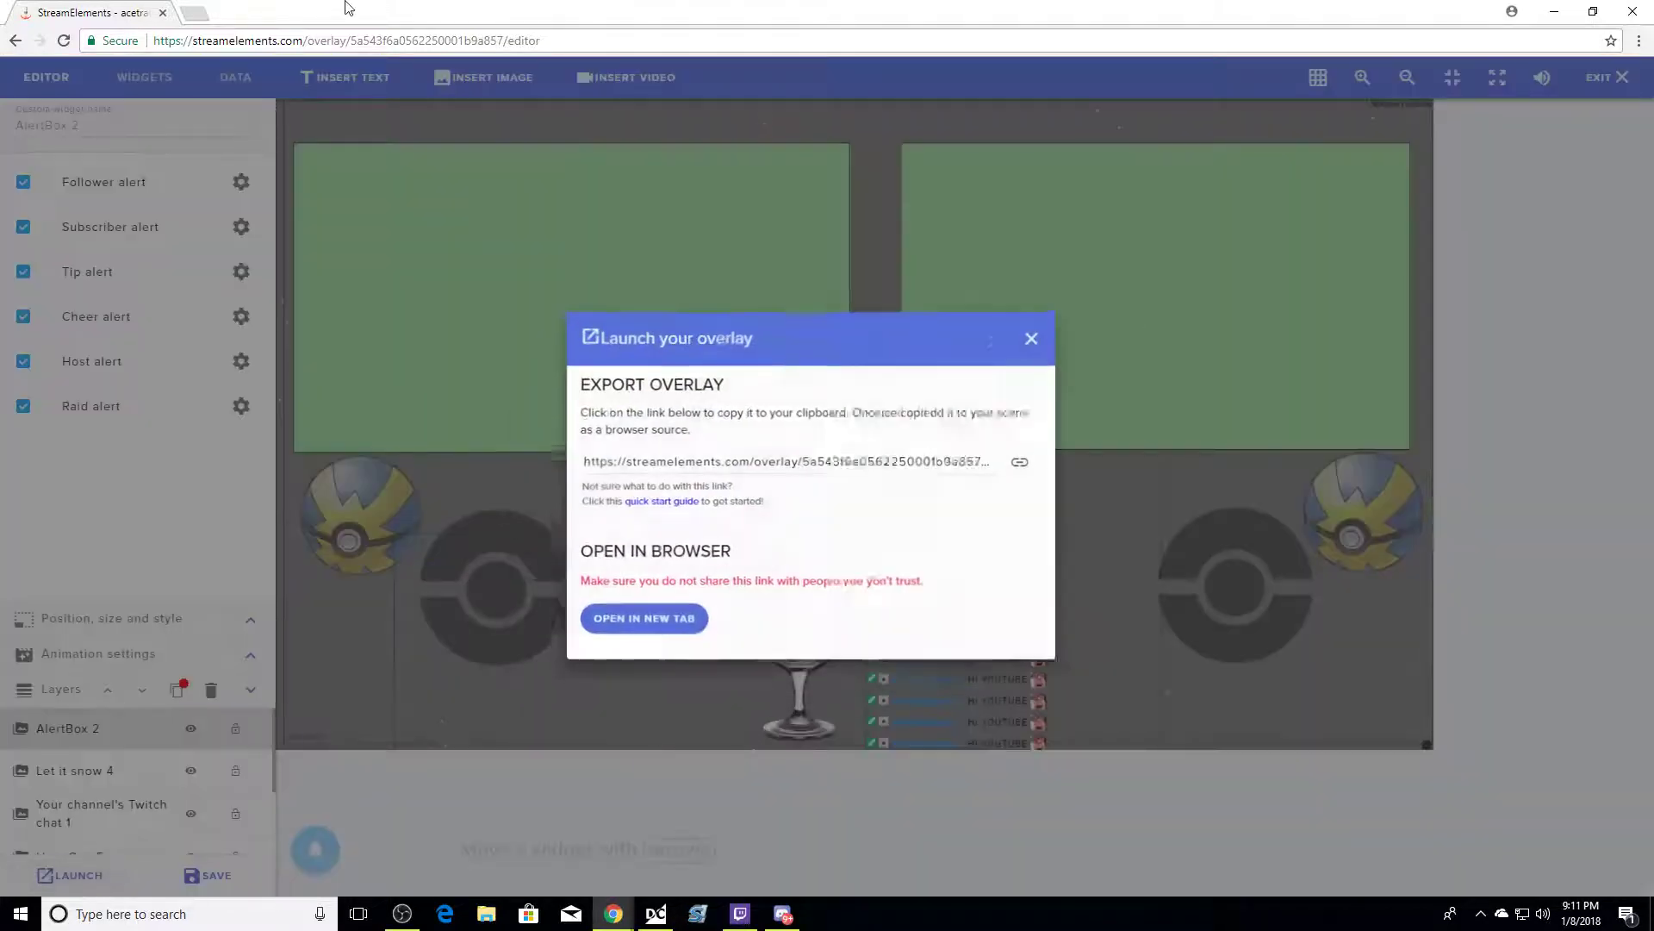
pyautogui.click(666, 620)
# Copy the overlay page's URL from the address bar and watch the running overlay.
pyautogui.click(405, 43)
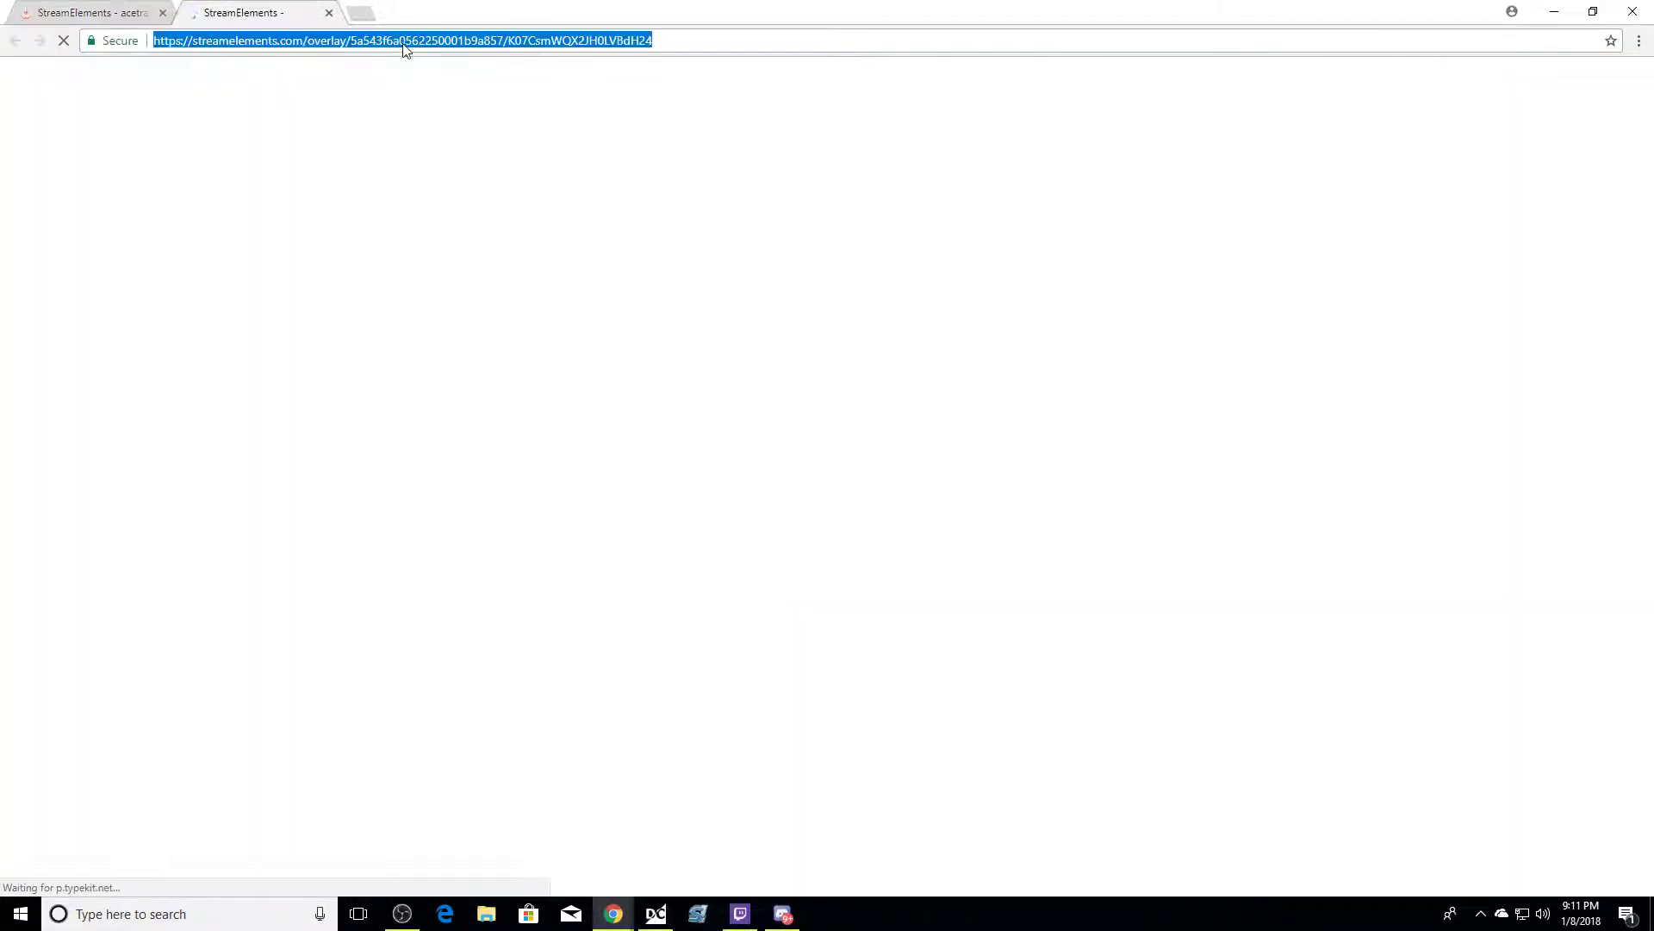
pyautogui.rightClick(405, 47)
pyautogui.click(478, 107)
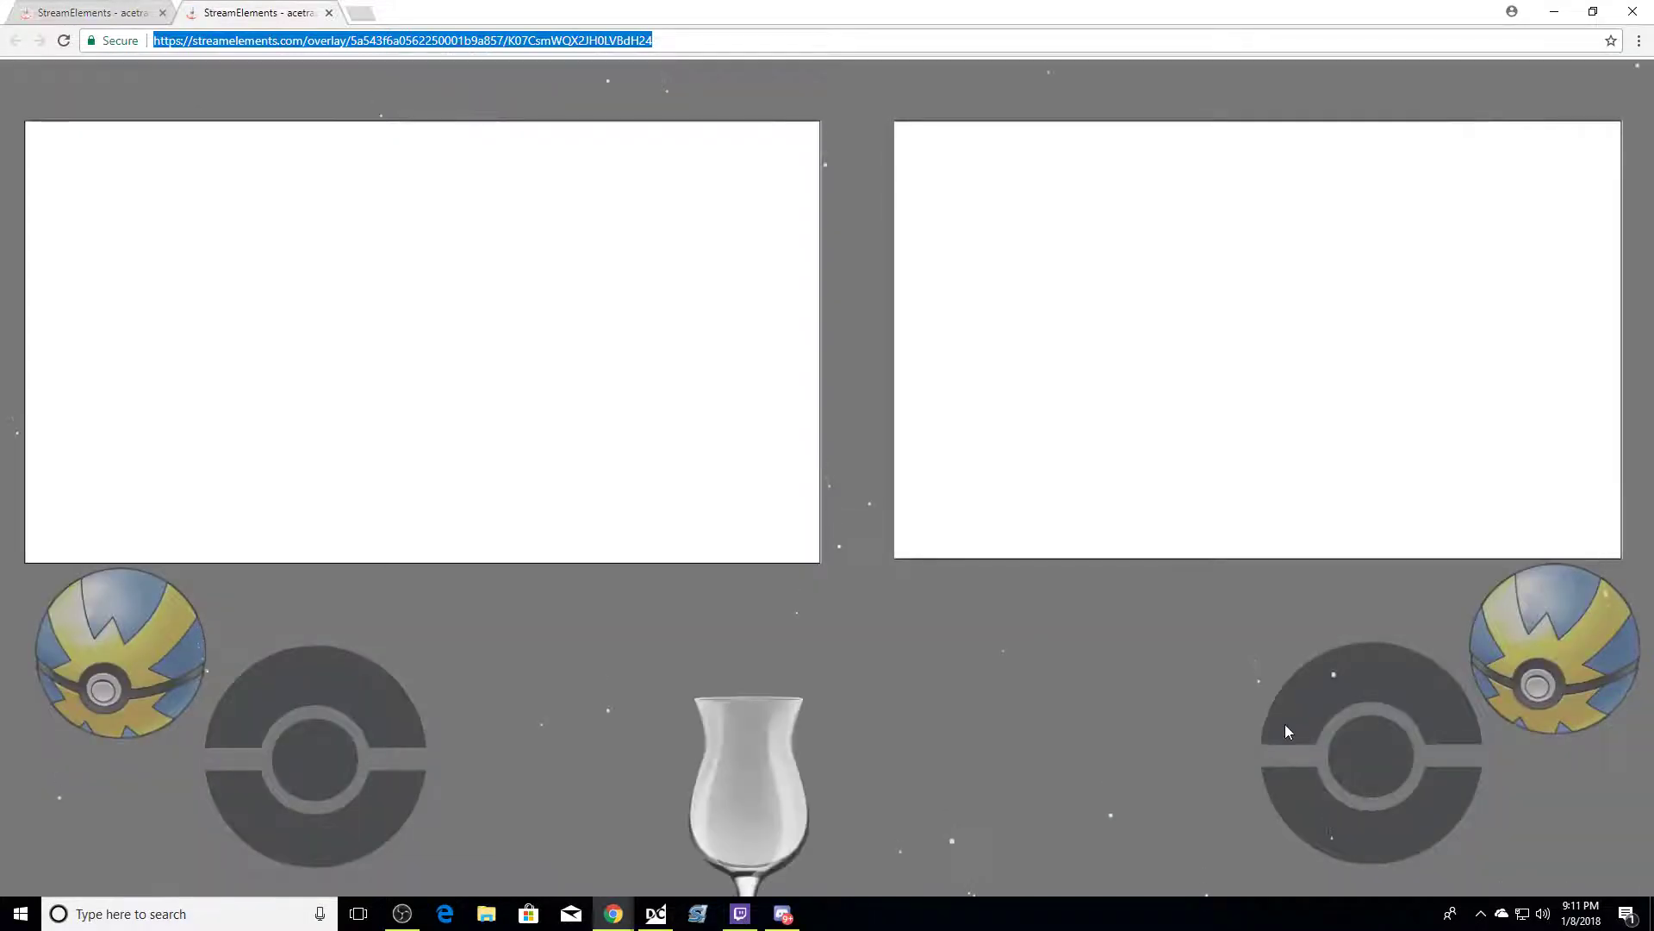
pyautogui.scroll(-1, 1284, 723)
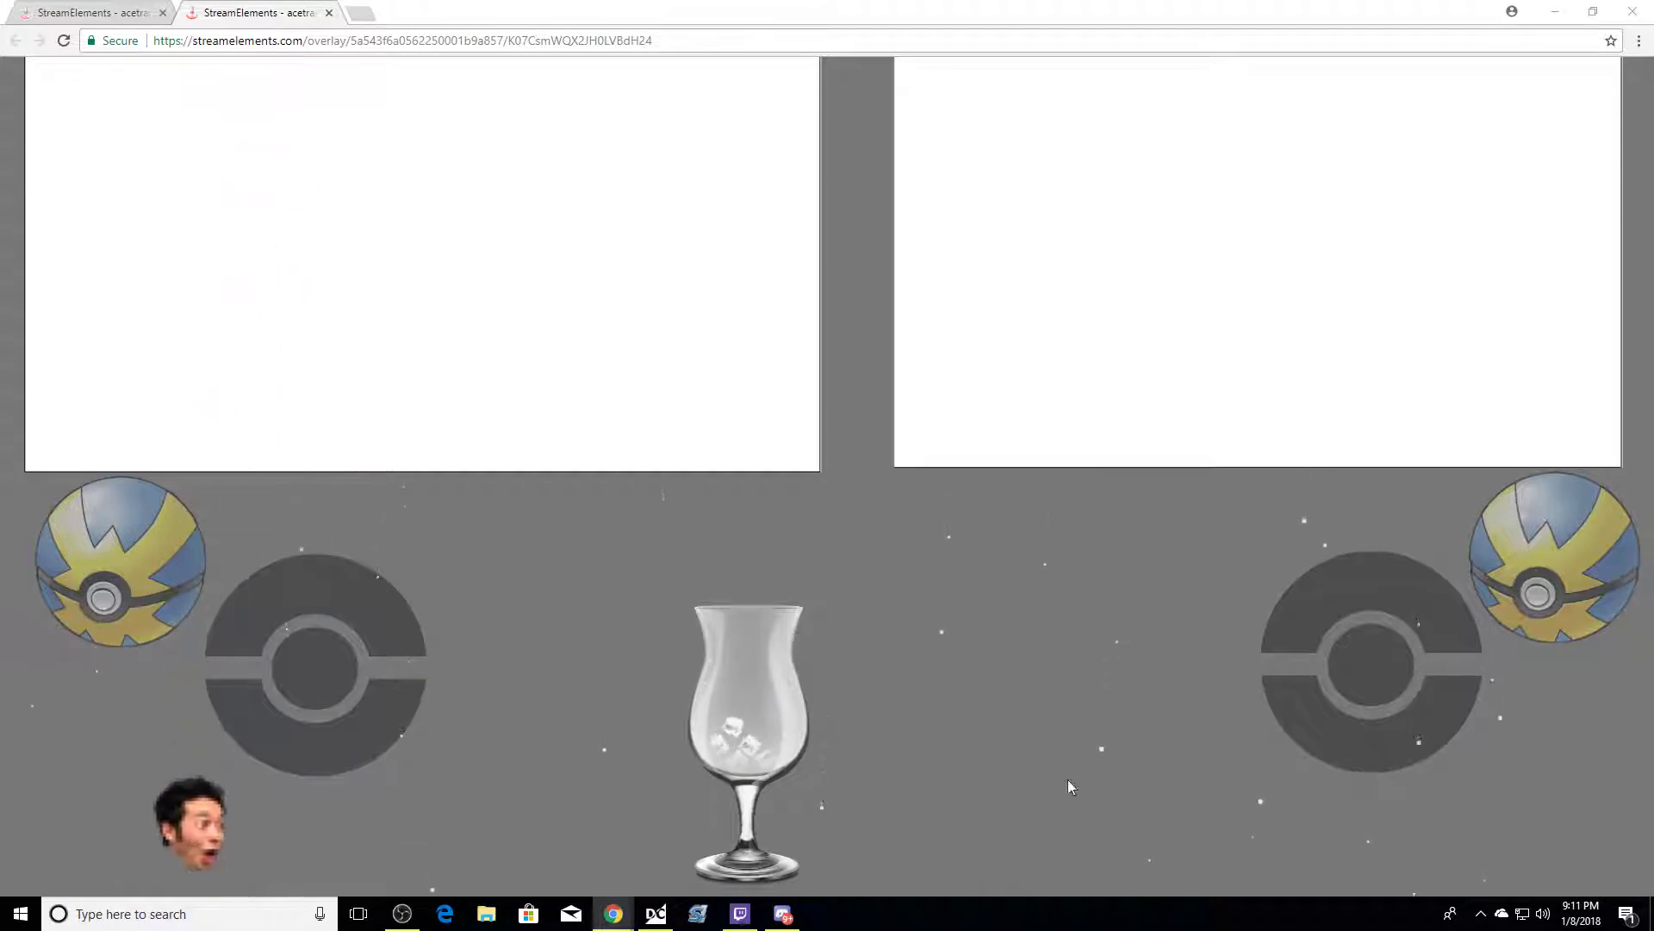
pyautogui.click(1029, 739)
pyautogui.scroll(1, 1029, 739)
pyautogui.scroll(-1, 1029, 739)
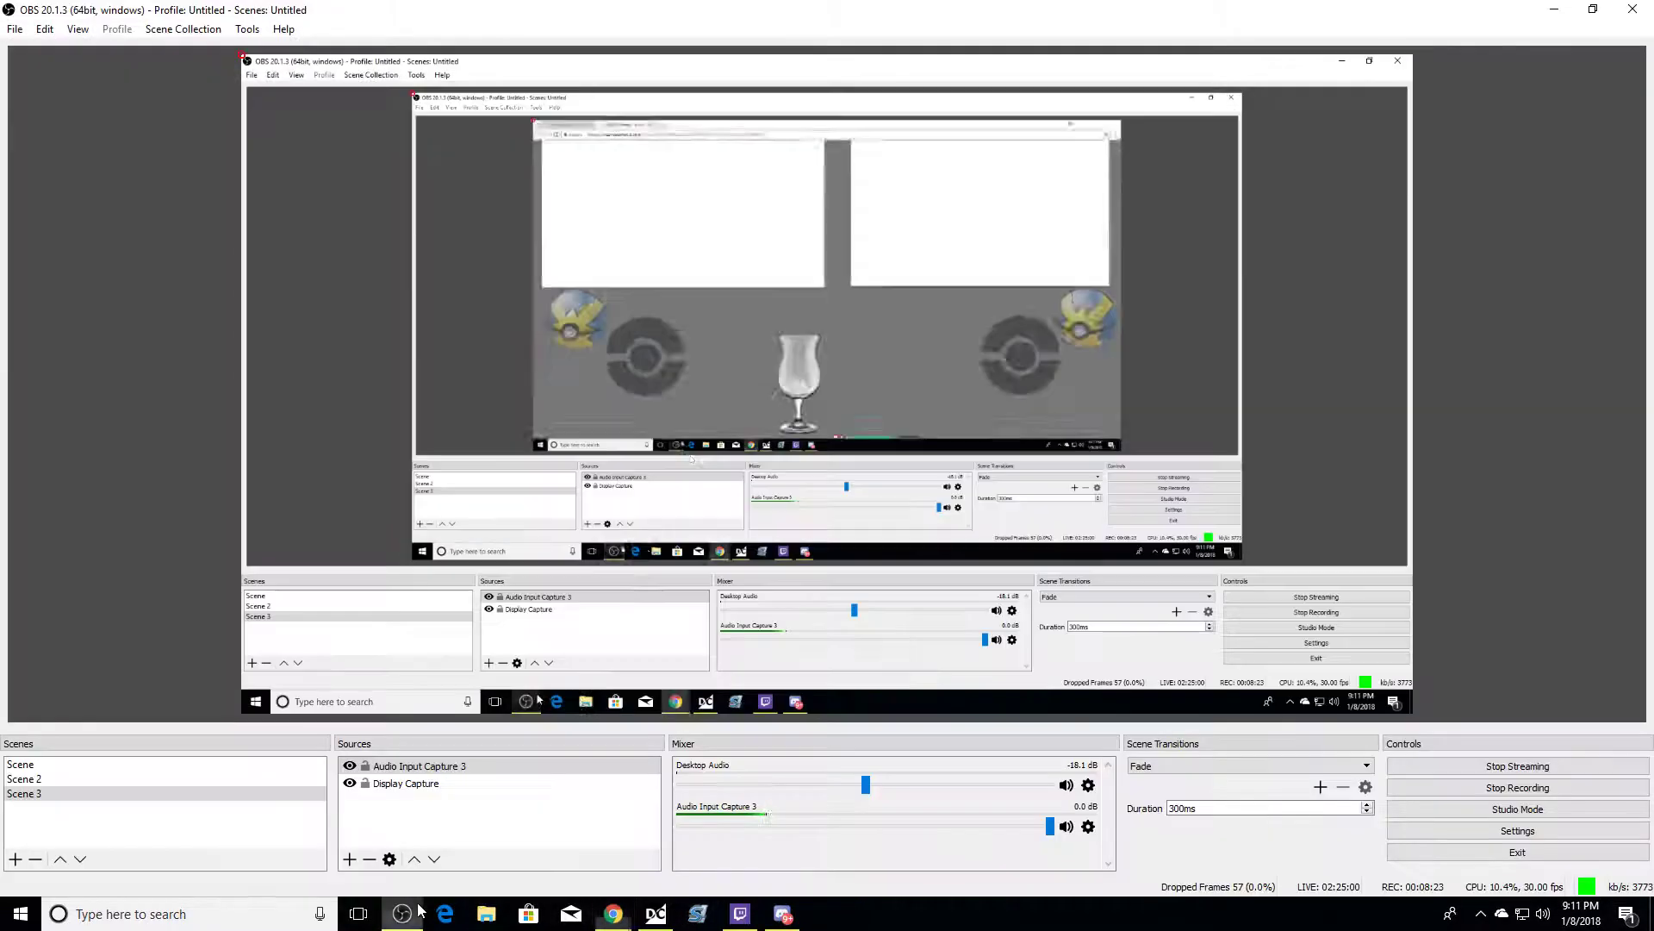
# In OBS, add BrowserSource 3 using the pasted StreamElements overlay URL at 1920 width.
pyautogui.click(402, 913)
pyautogui.rightClick(472, 813)
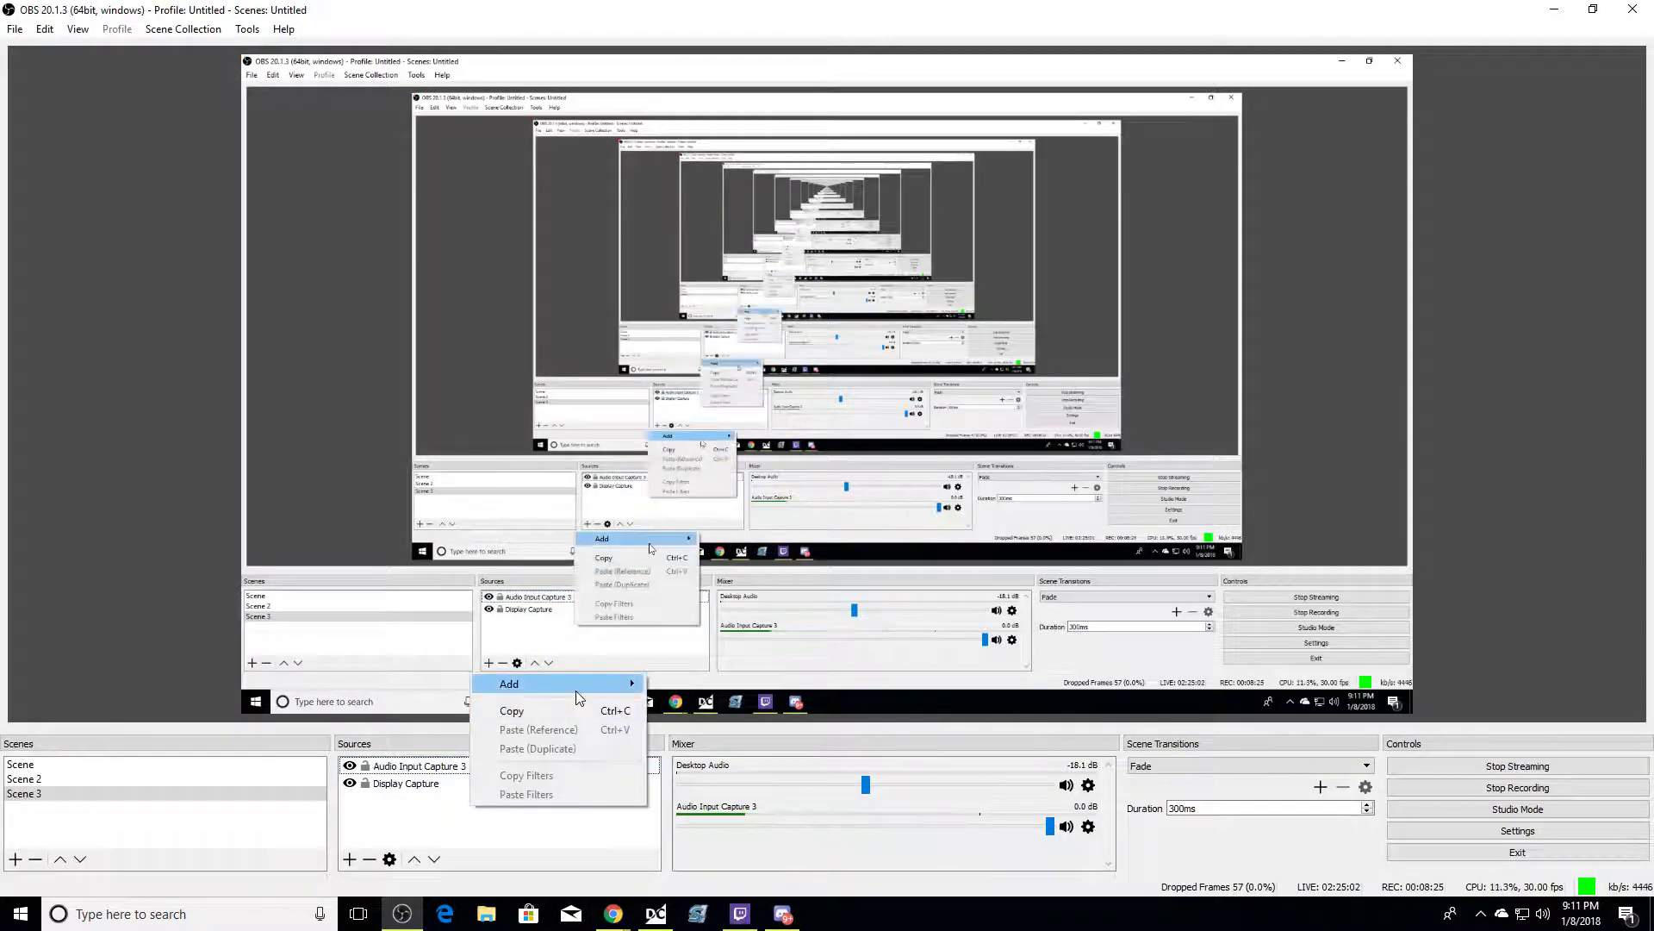
pyautogui.moveTo(595, 683)
pyautogui.click(752, 711)
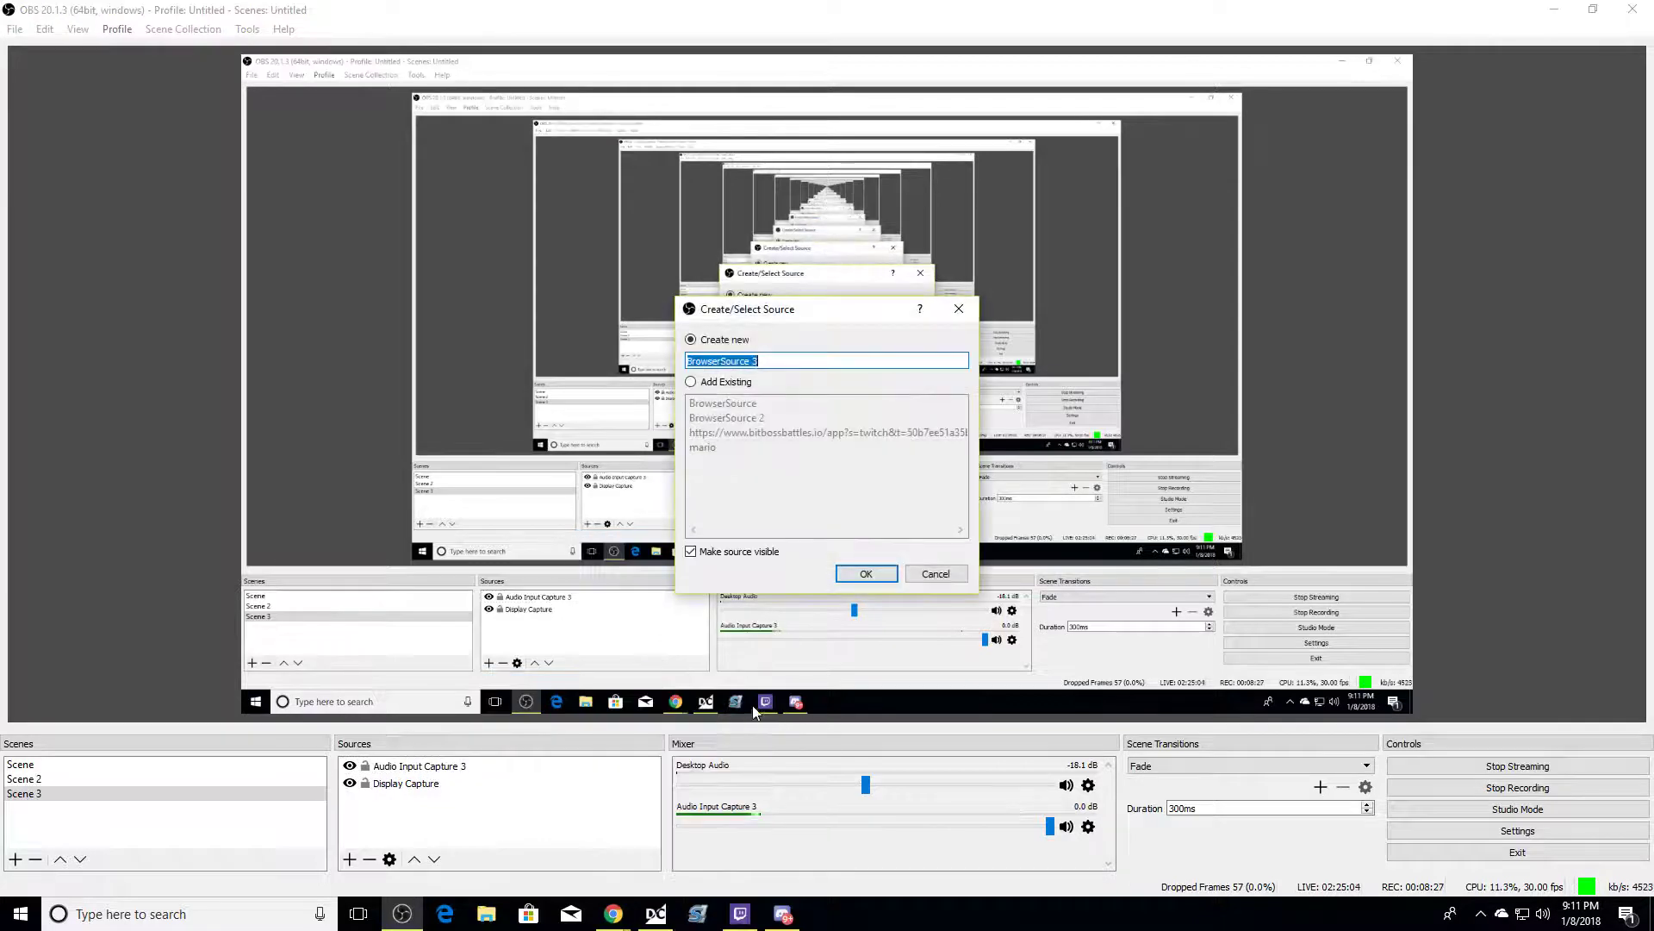
pyautogui.click(869, 576)
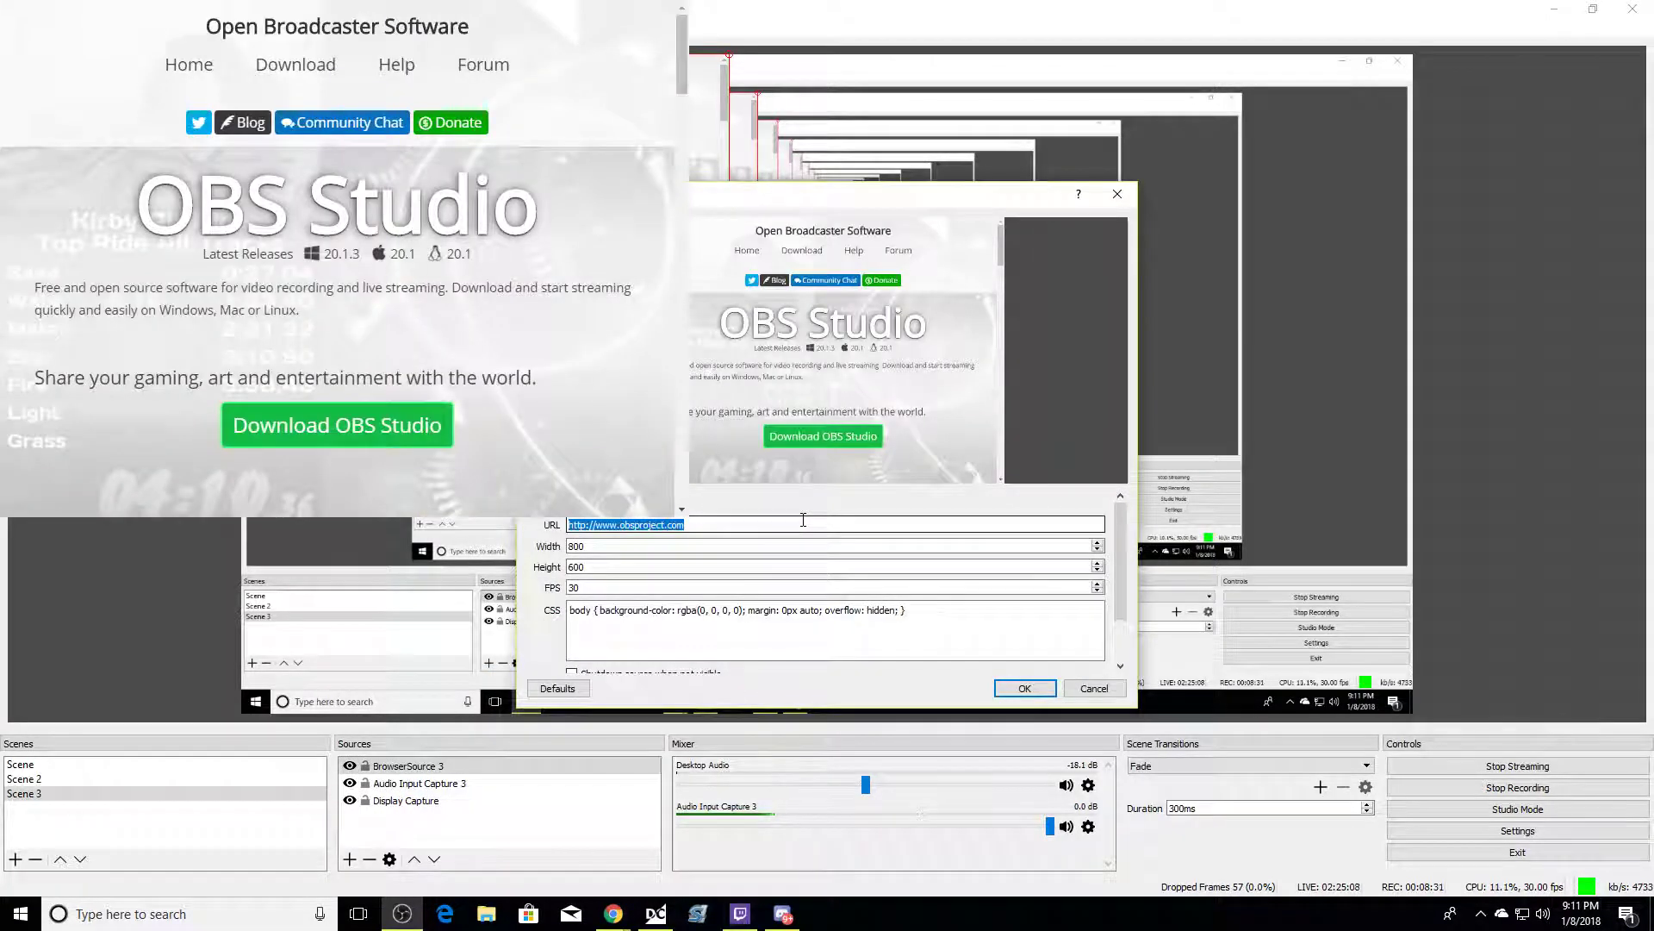
pyautogui.hotkey('ctrl', 'v')
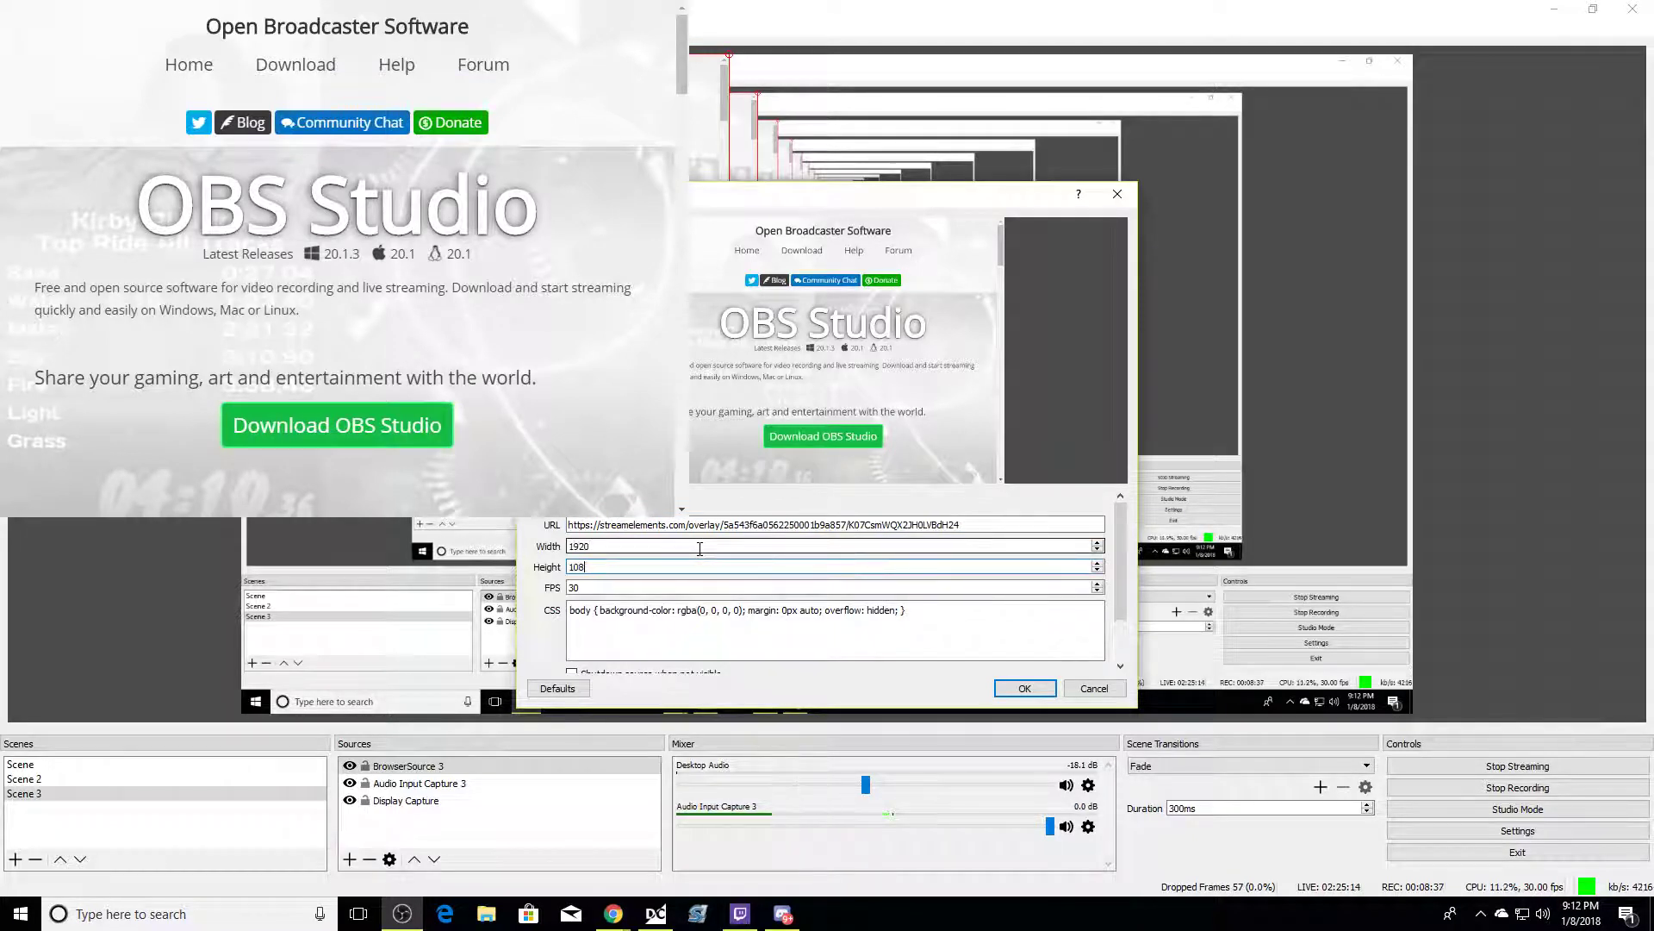
pyautogui.press('Return')
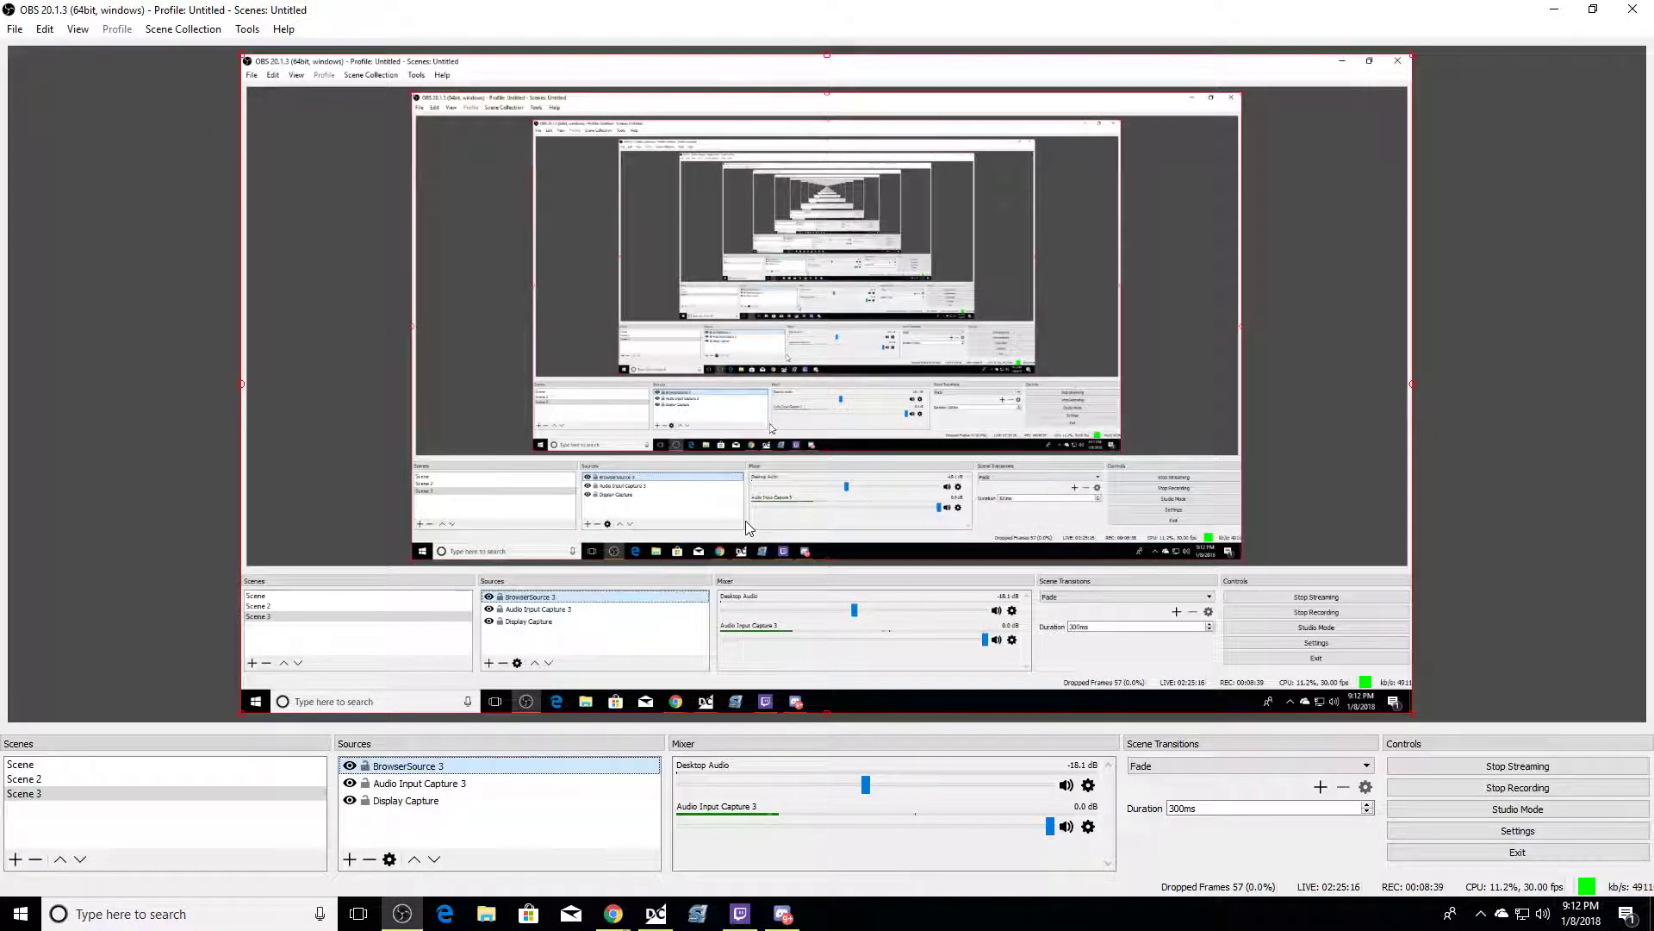